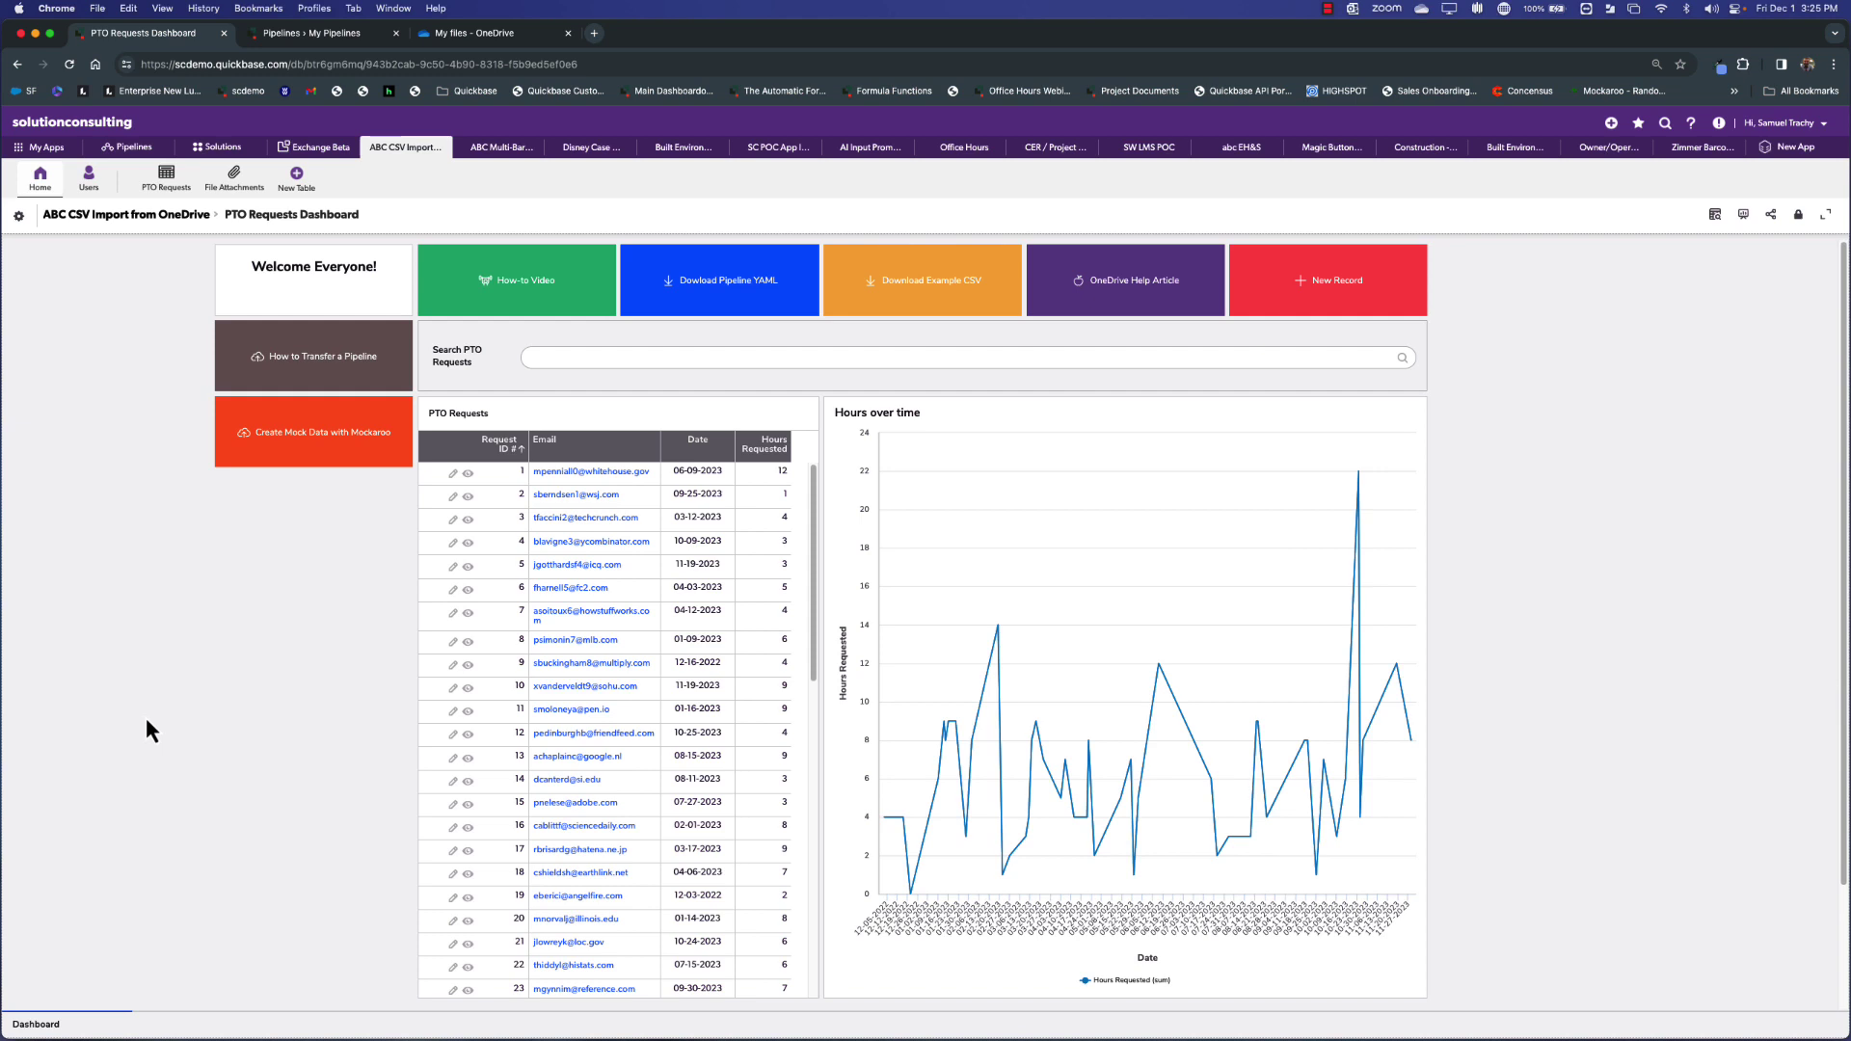
Open the PTO Requests table's Default report listing all 54 requests from the app dashboard.
{"action": "left_click", "coordinate": [175, 192]}
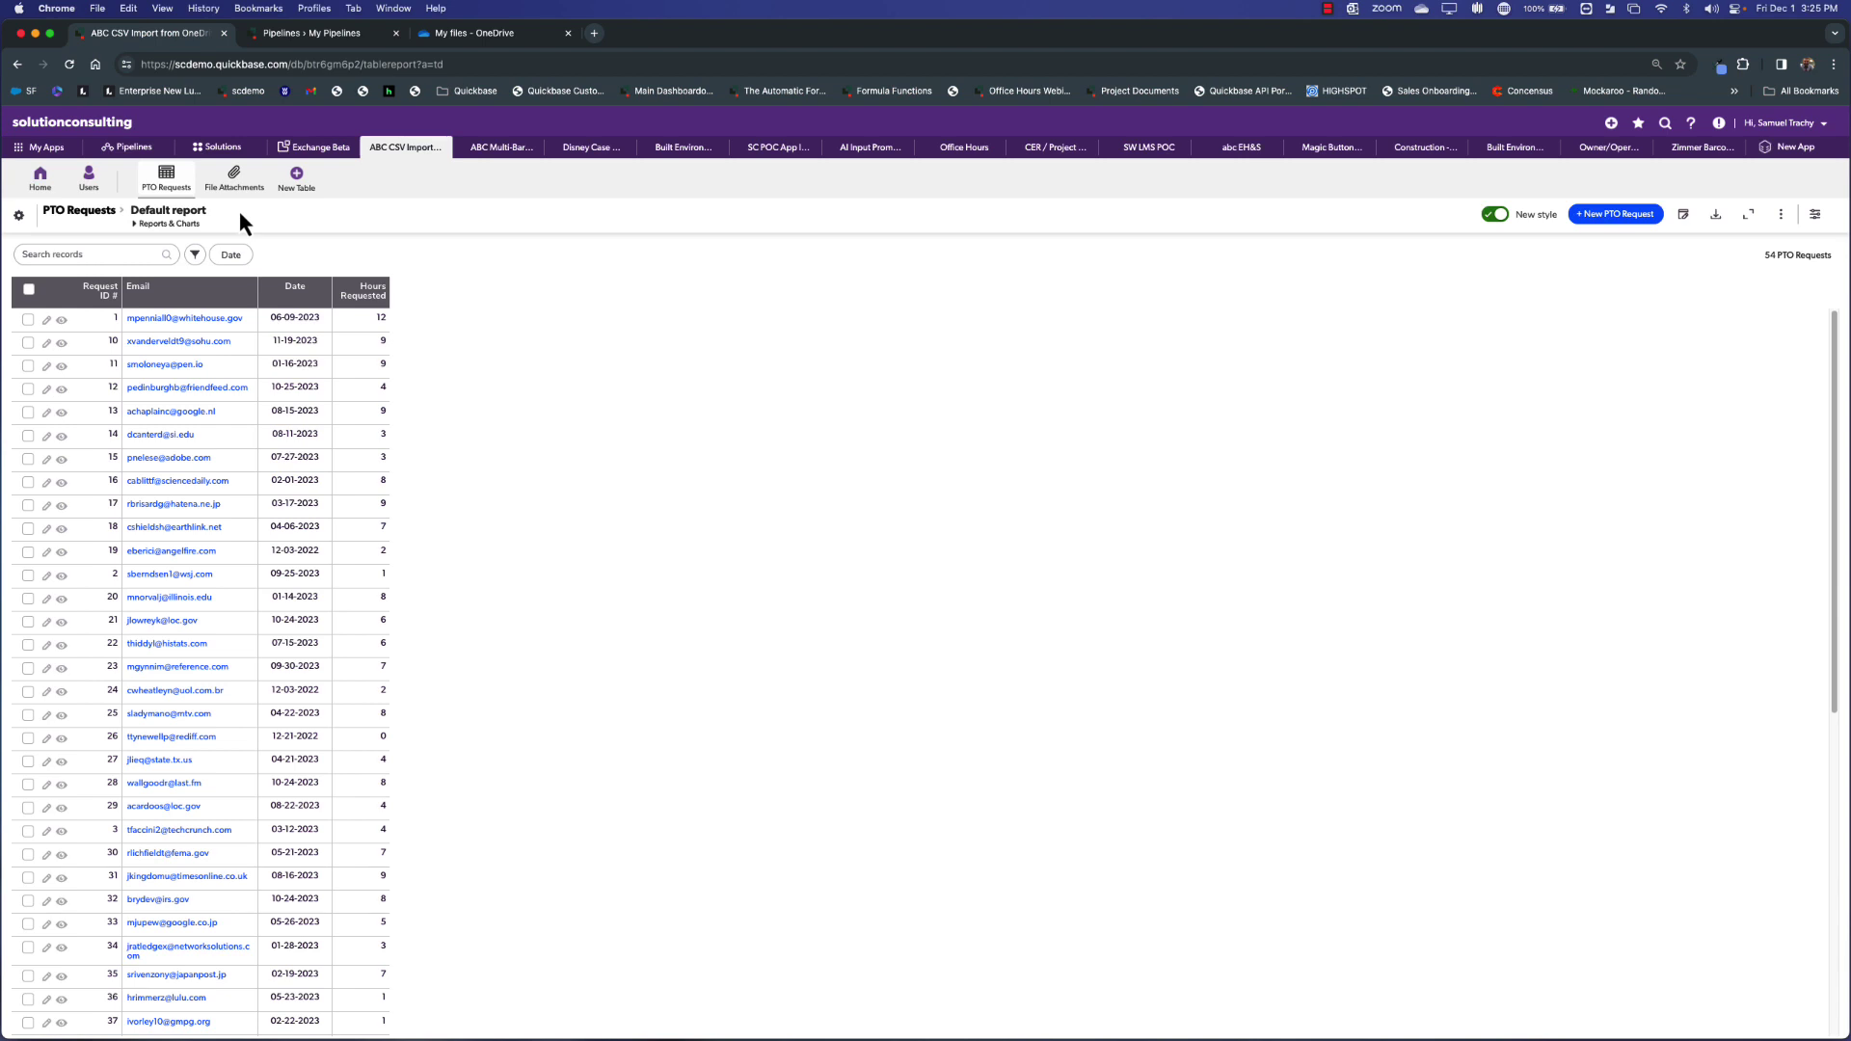
{"action": "left_click", "coordinate": [41, 182]}
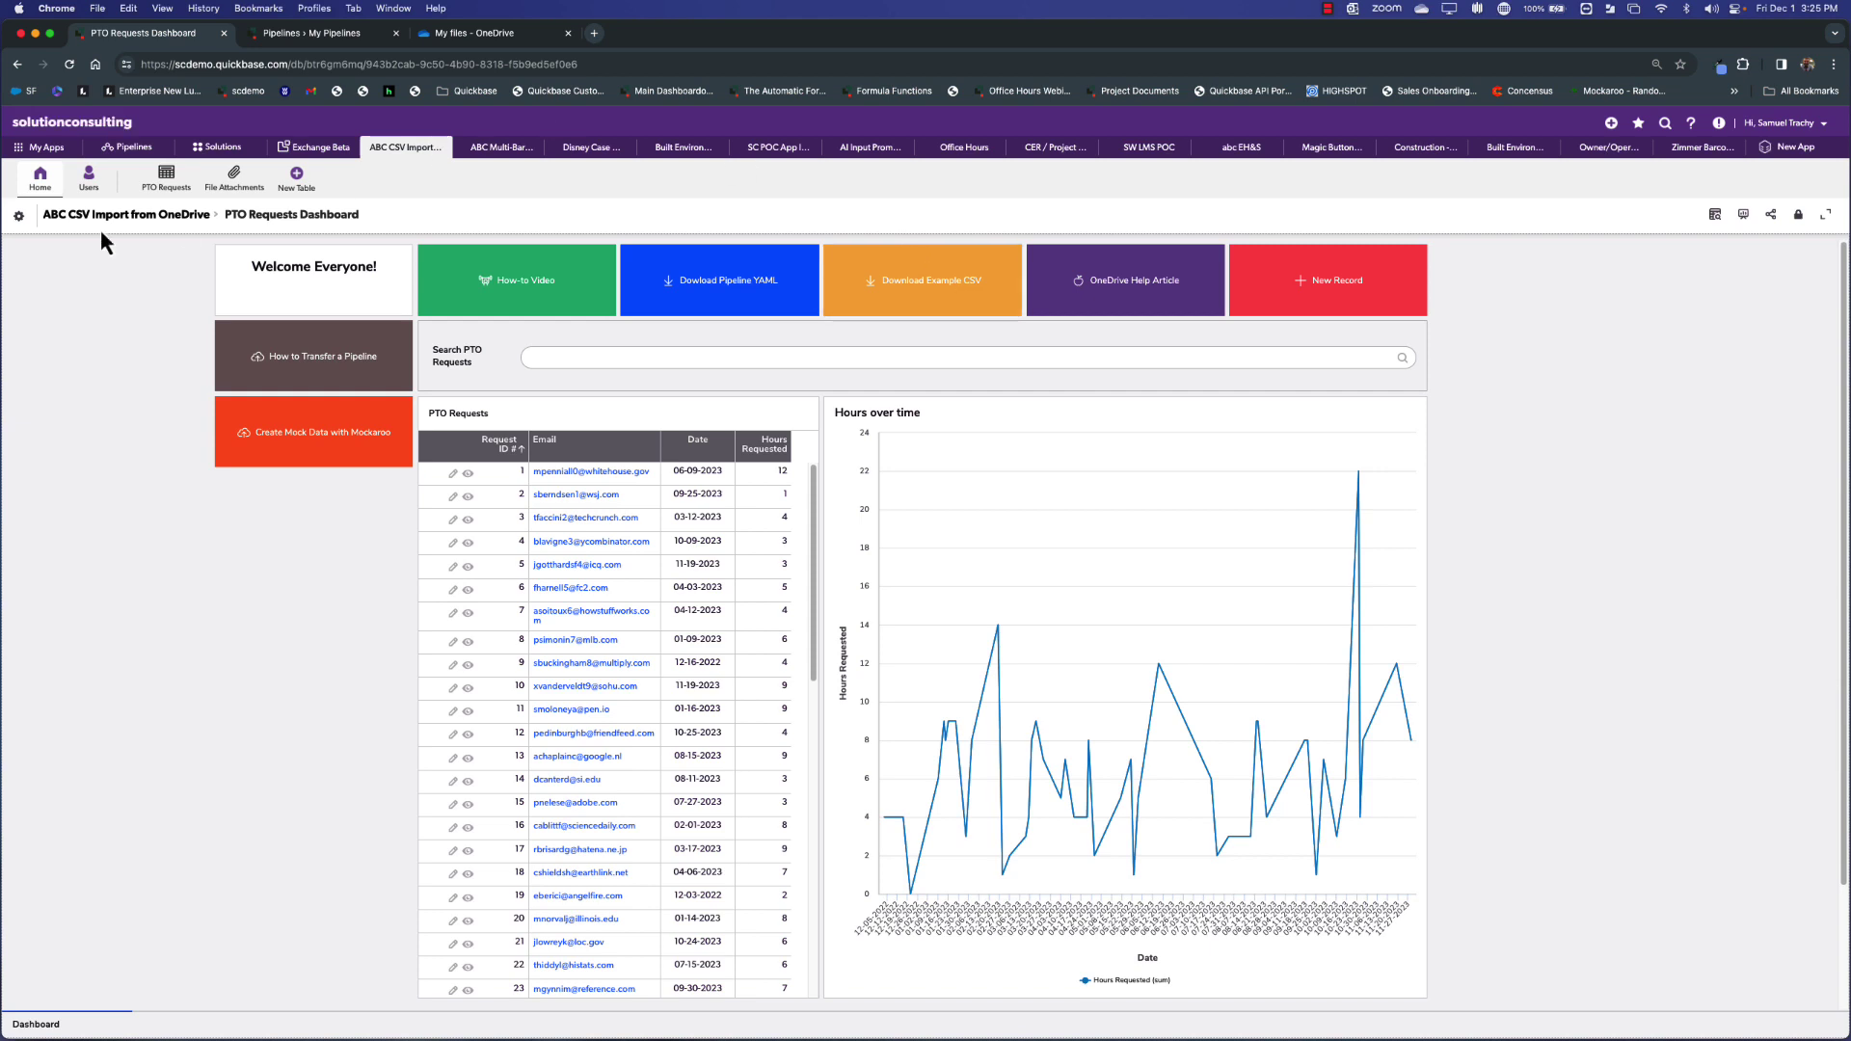
{"action": "left_click", "coordinate": [162, 184]}
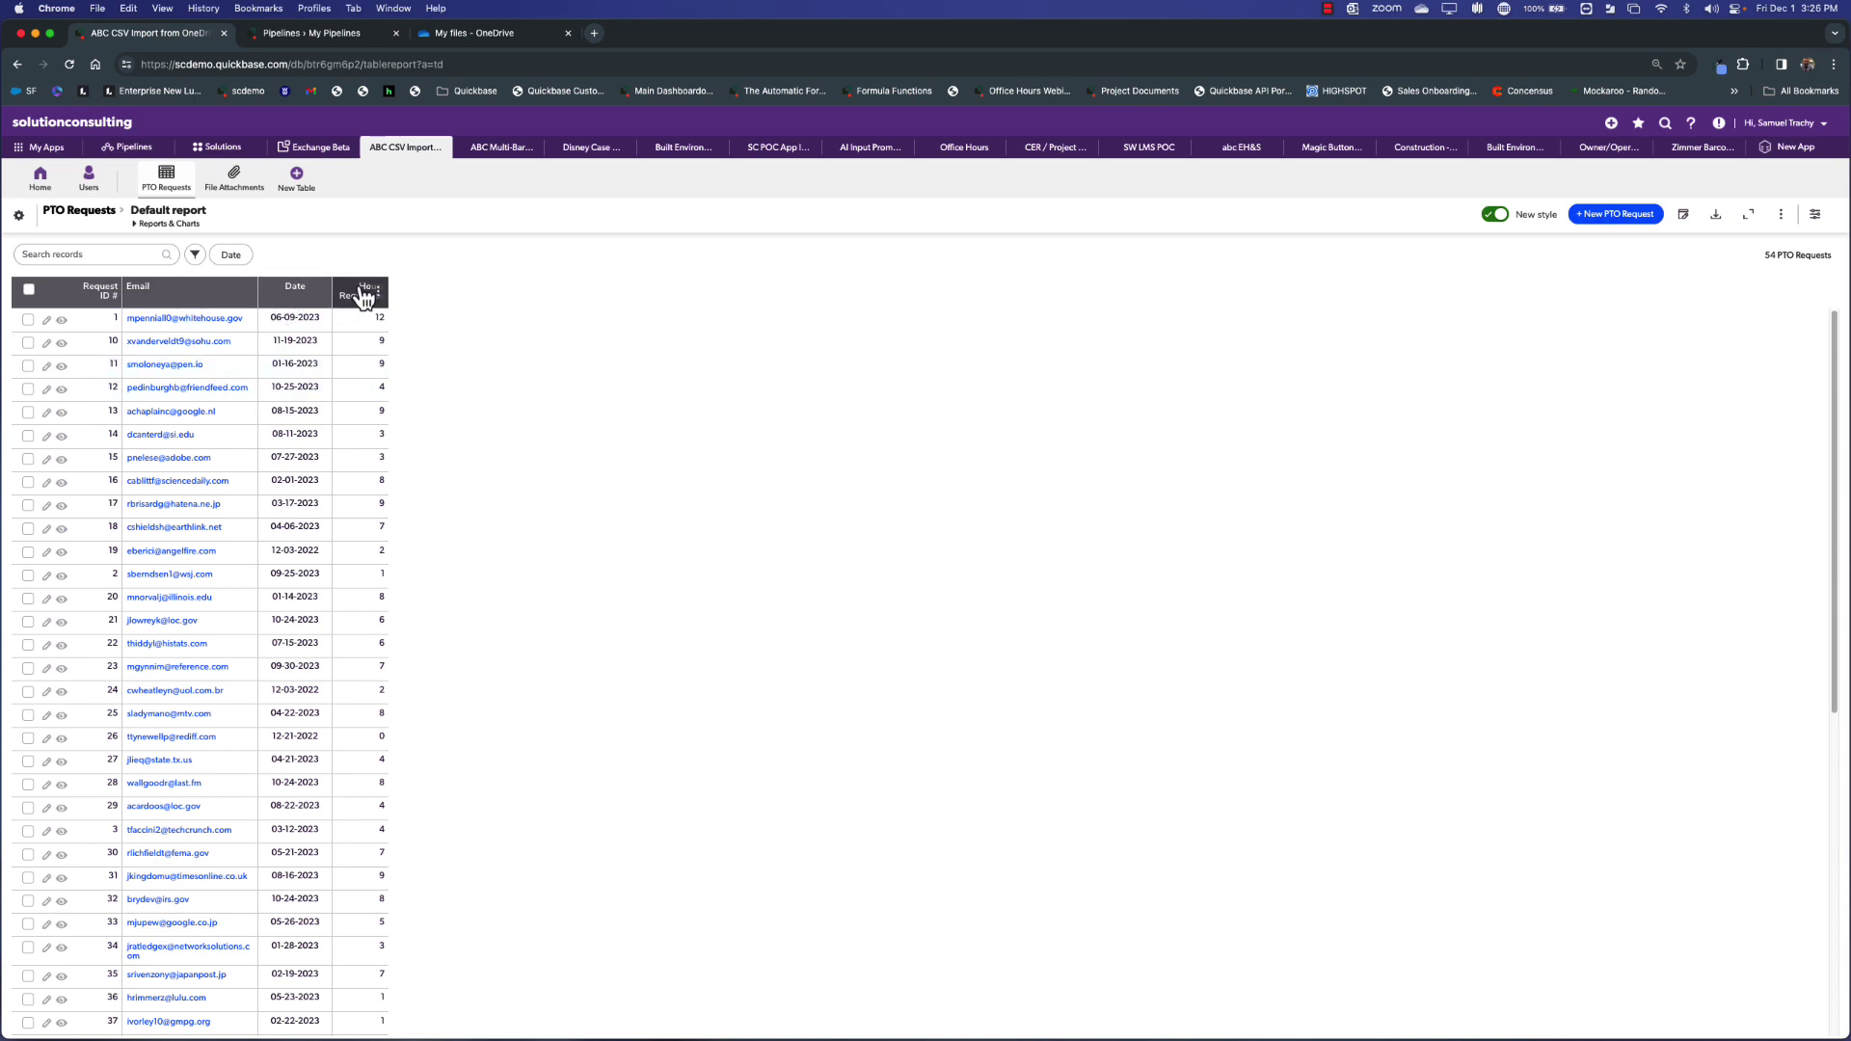
{"action": "scroll", "coordinate": [326, 820], "scroll_direction": "down", "scroll_amount": 1}
{"action": "scroll", "coordinate": [326, 832], "scroll_direction": "down", "scroll_amount": 5}
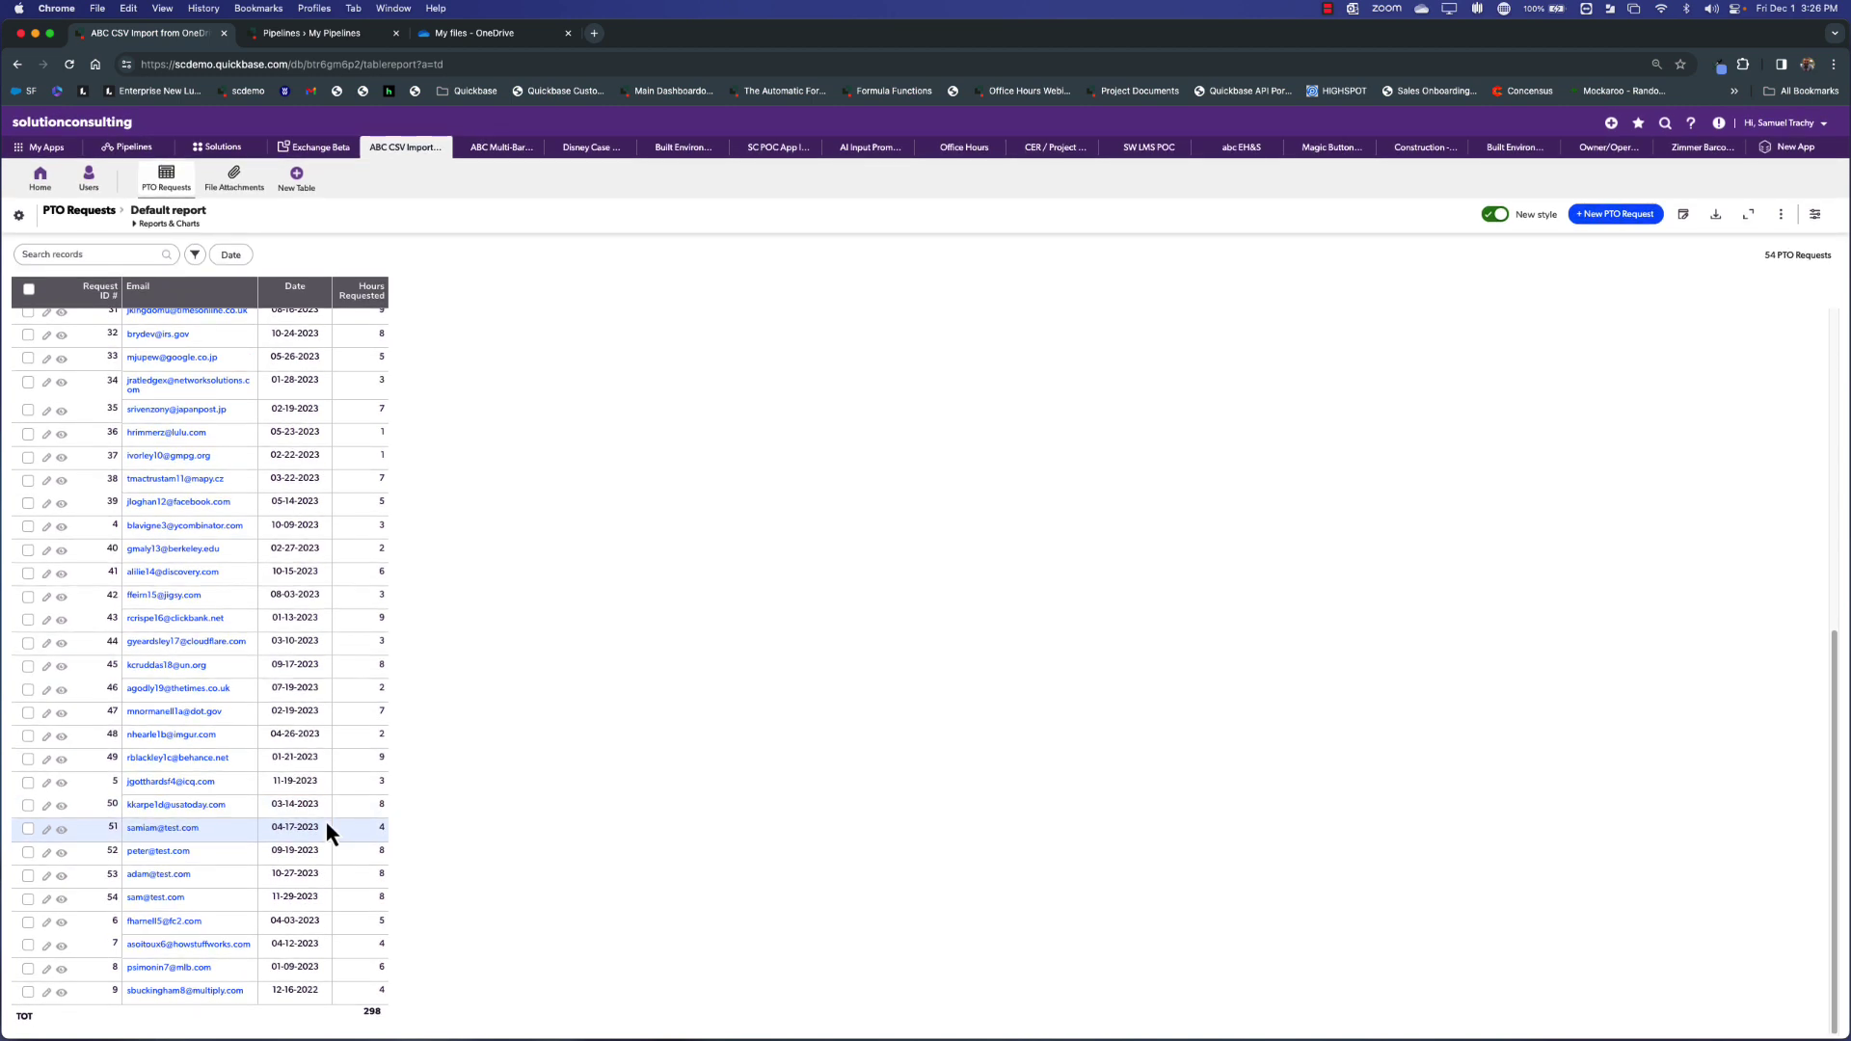
{"action": "scroll", "coordinate": [326, 821], "scroll_direction": "up", "scroll_amount": 6}
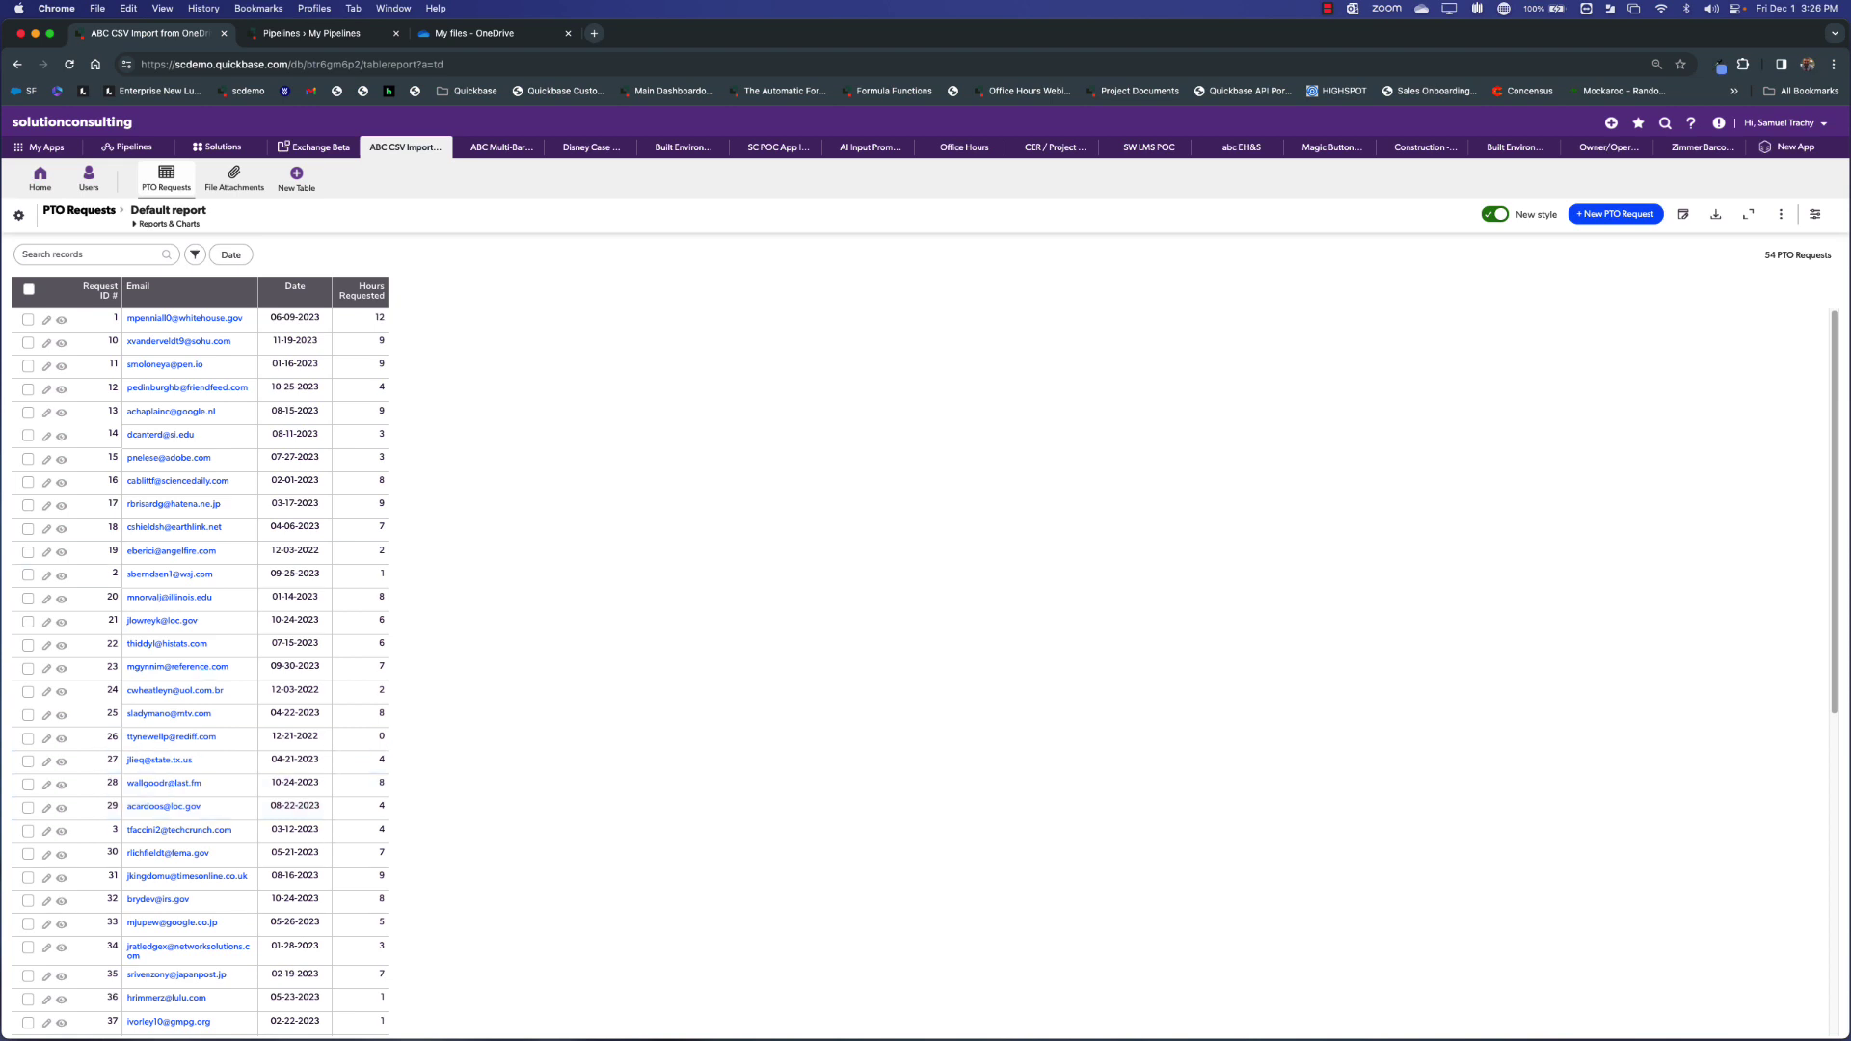
Open the 'Import CSV to PTO Request App' pipeline from My pipelines in Quickbase Pipelines.
{"action": "left_click", "coordinate": [306, 35]}
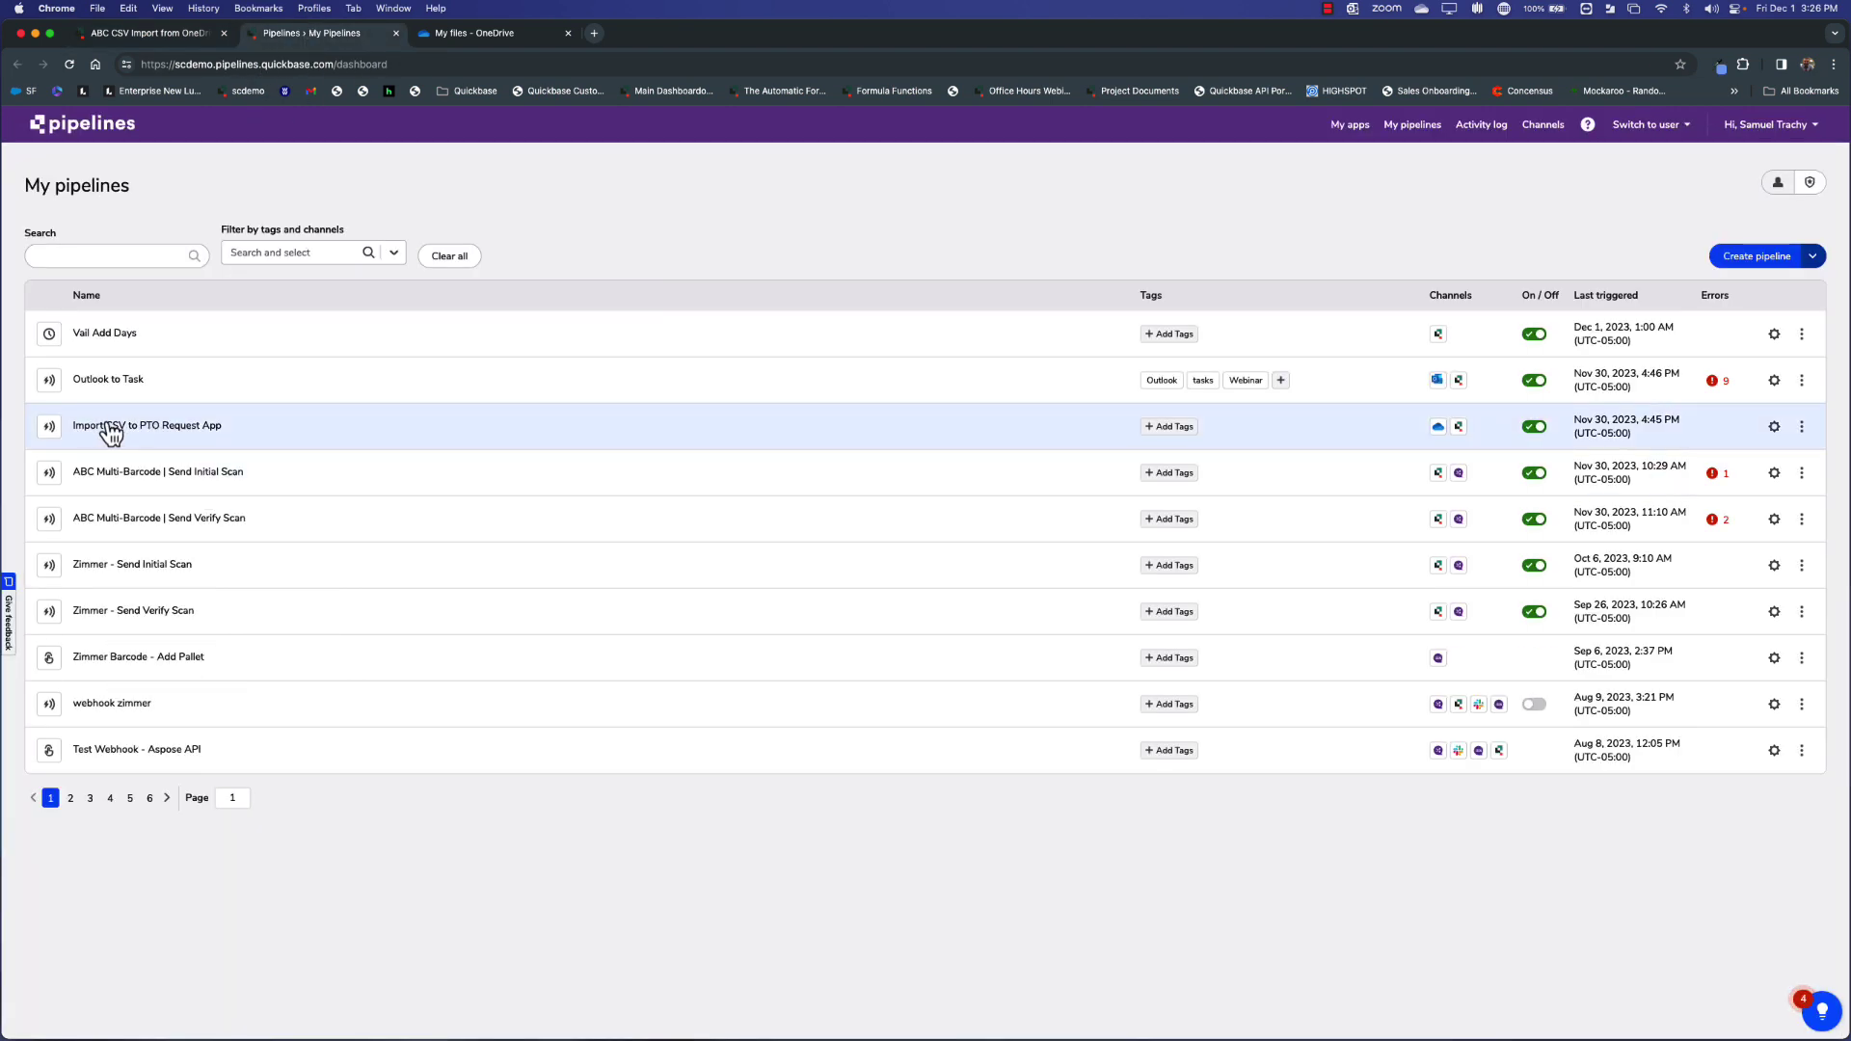
{"action": "left_click", "coordinate": [185, 440]}
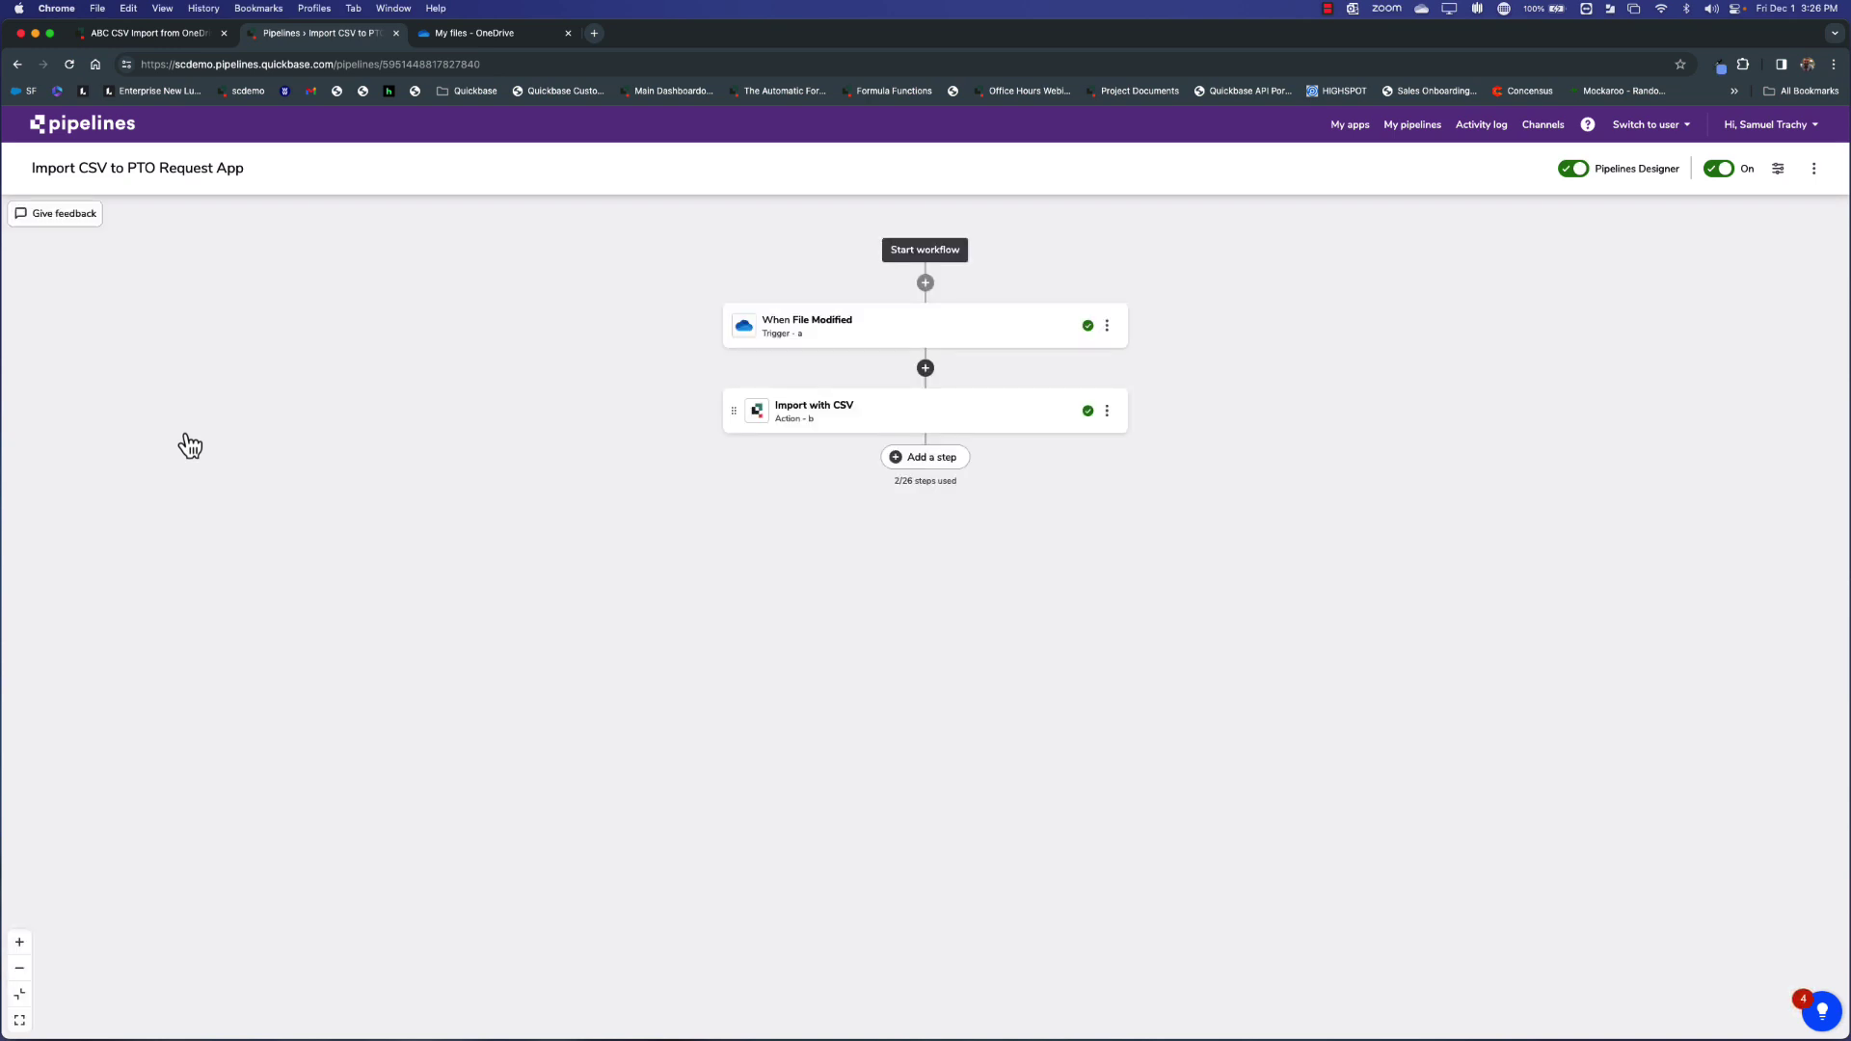
{"action": "triple_click", "coordinate": [854, 320]}
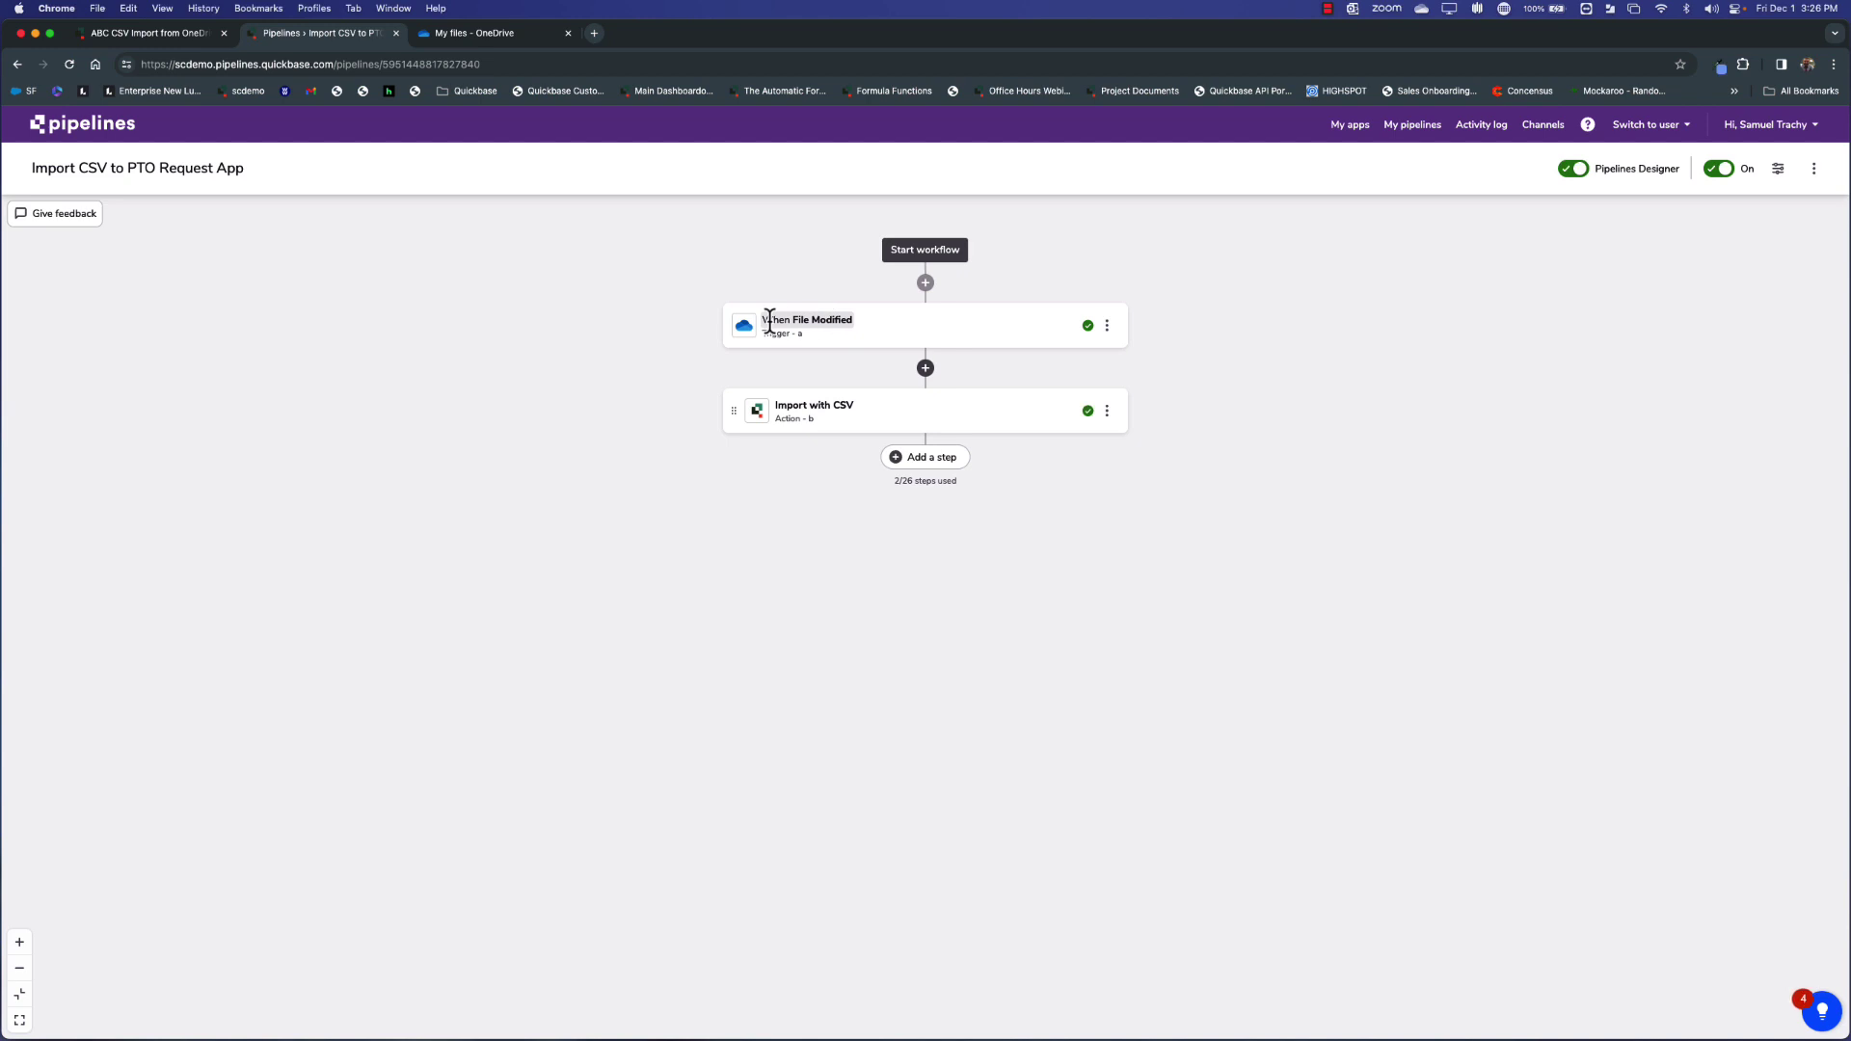
{"action": "left_click", "coordinate": [864, 329]}
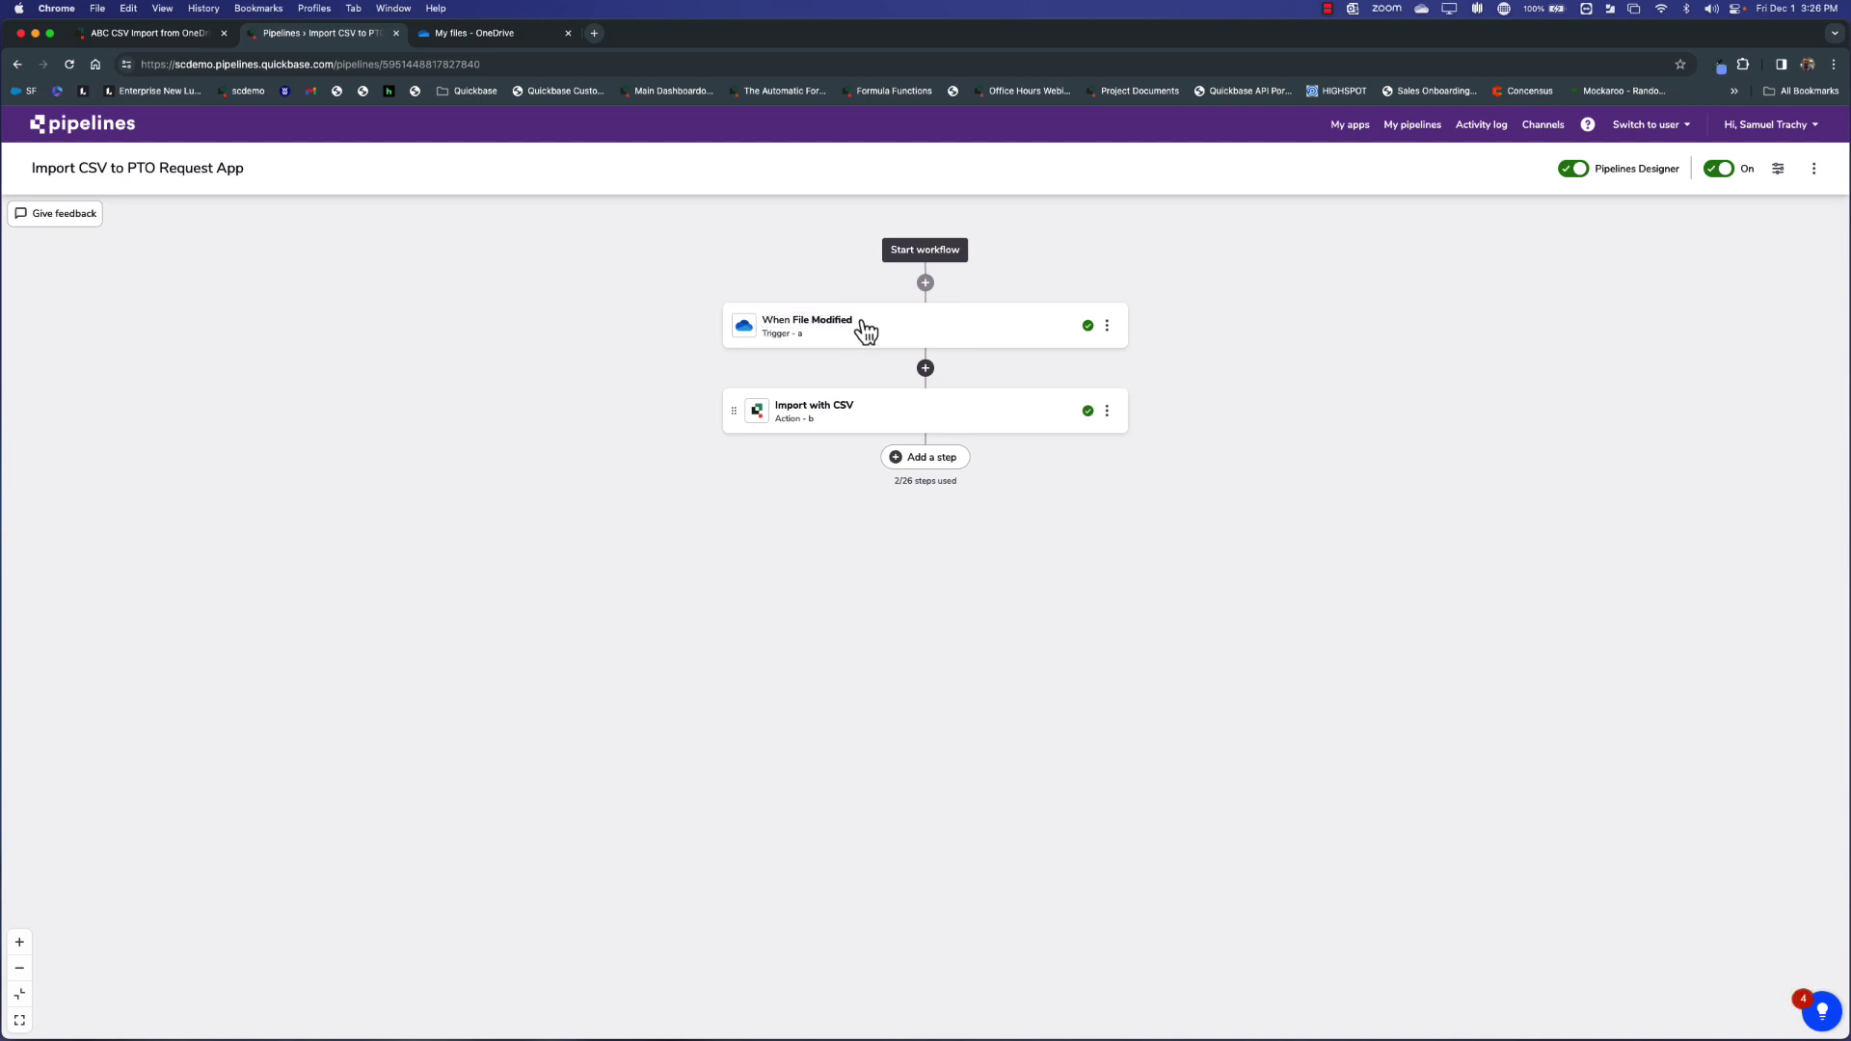
Expand the When File Modified trigger and its filters to show the file-name-contains '.csv' condition.
{"action": "left_click", "coordinate": [865, 330]}
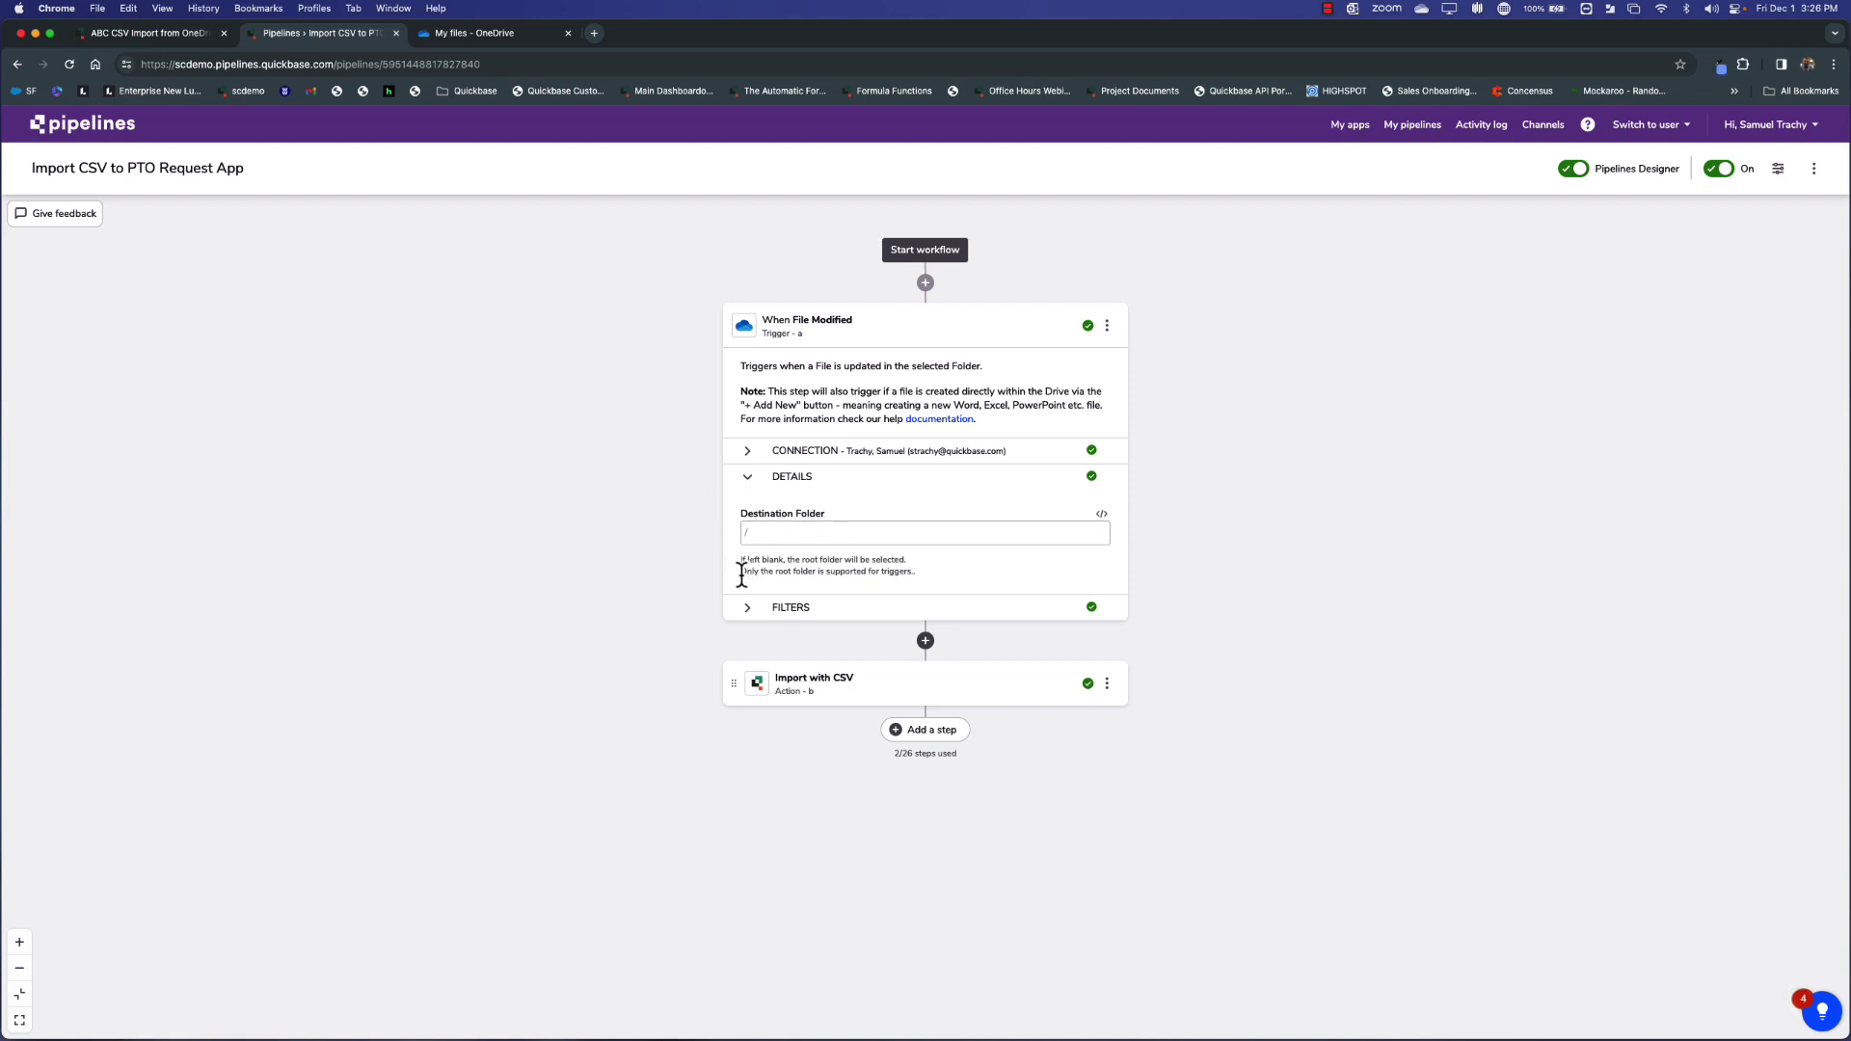
{"action": "left_click_drag", "start_coordinate": [744, 572], "coordinate": [902, 570]}
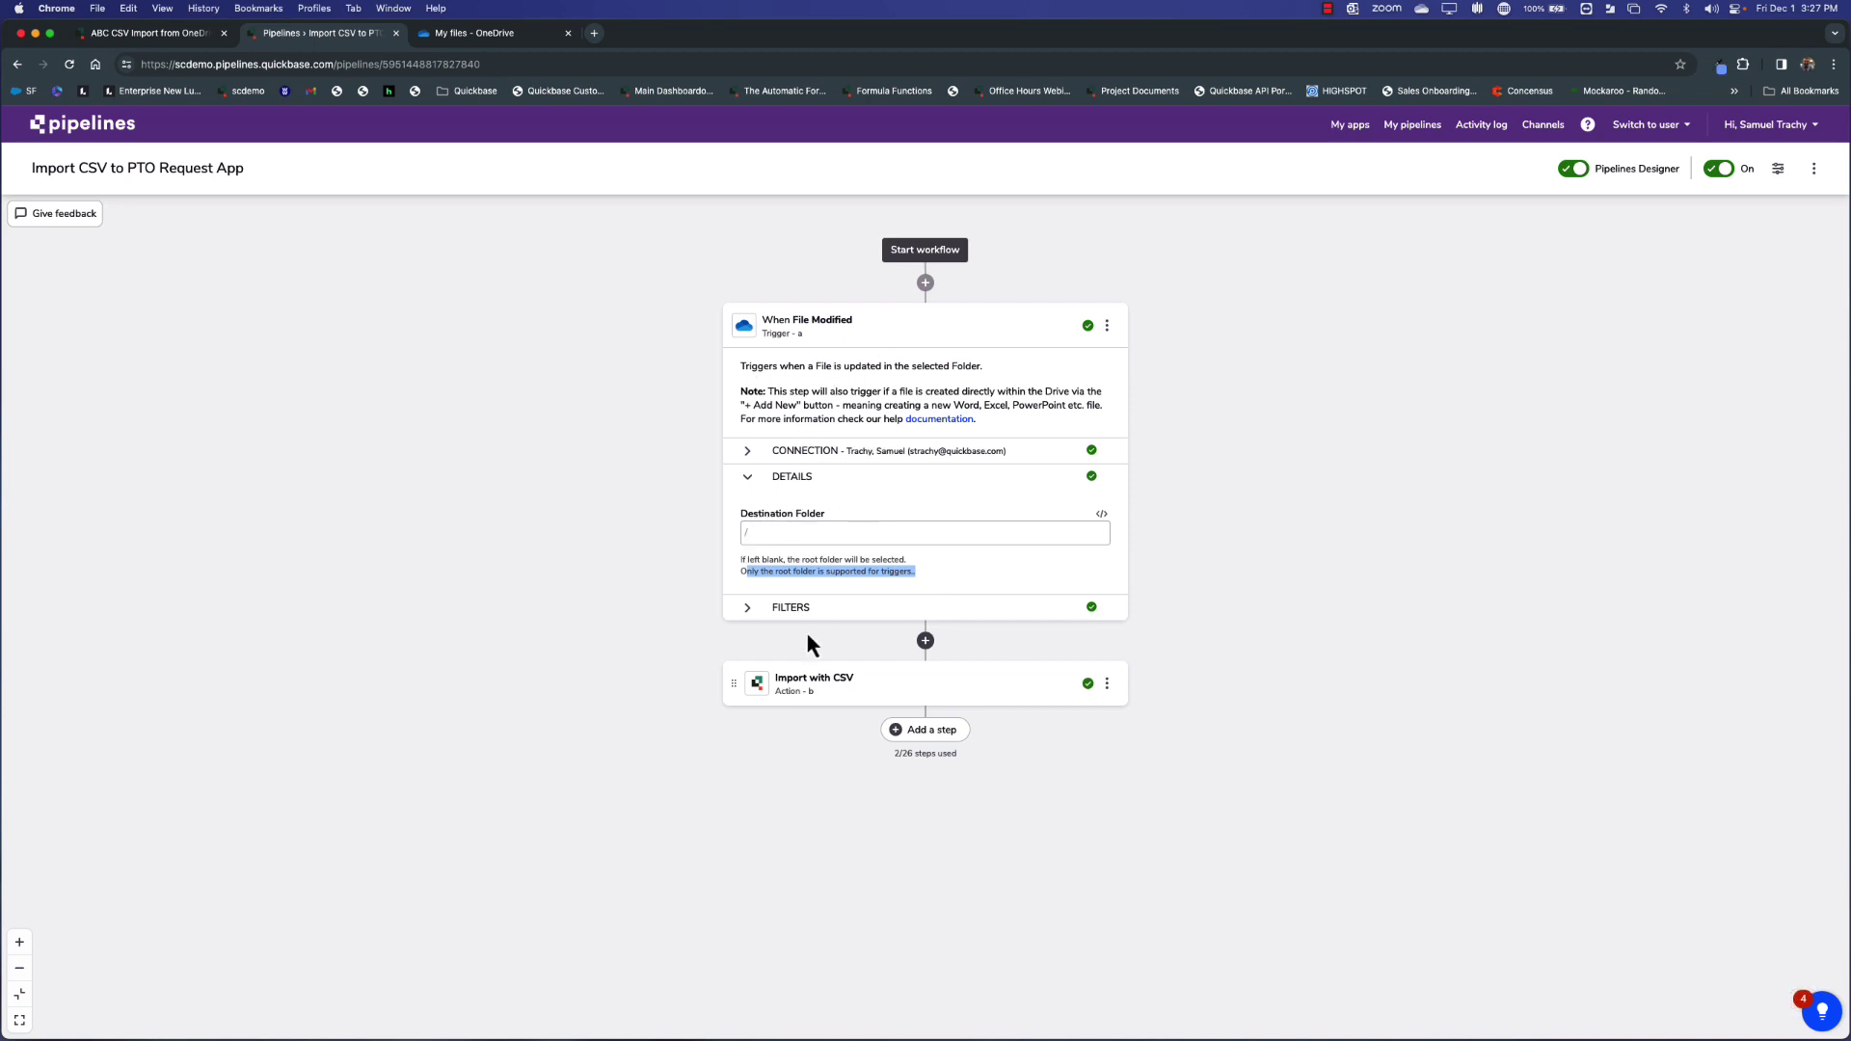
{"action": "left_click", "coordinate": [745, 609]}
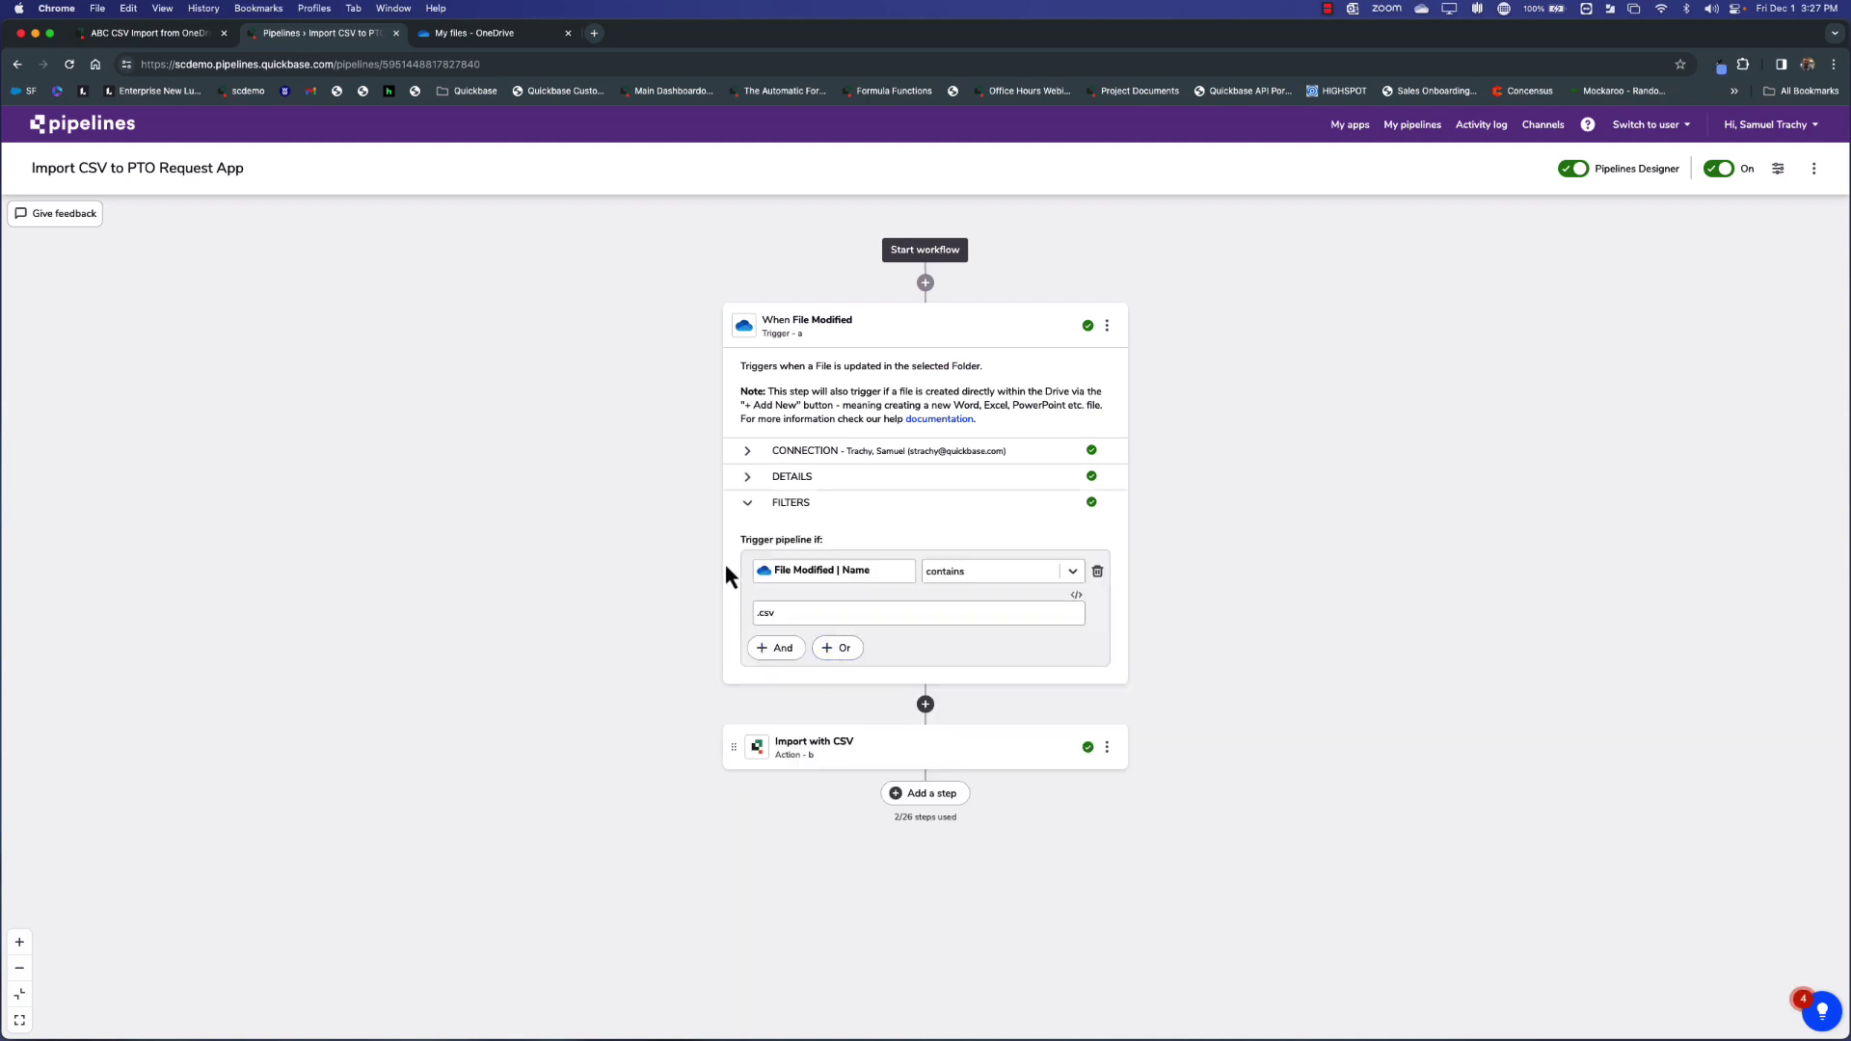
{"action": "left_click", "coordinate": [489, 38]}
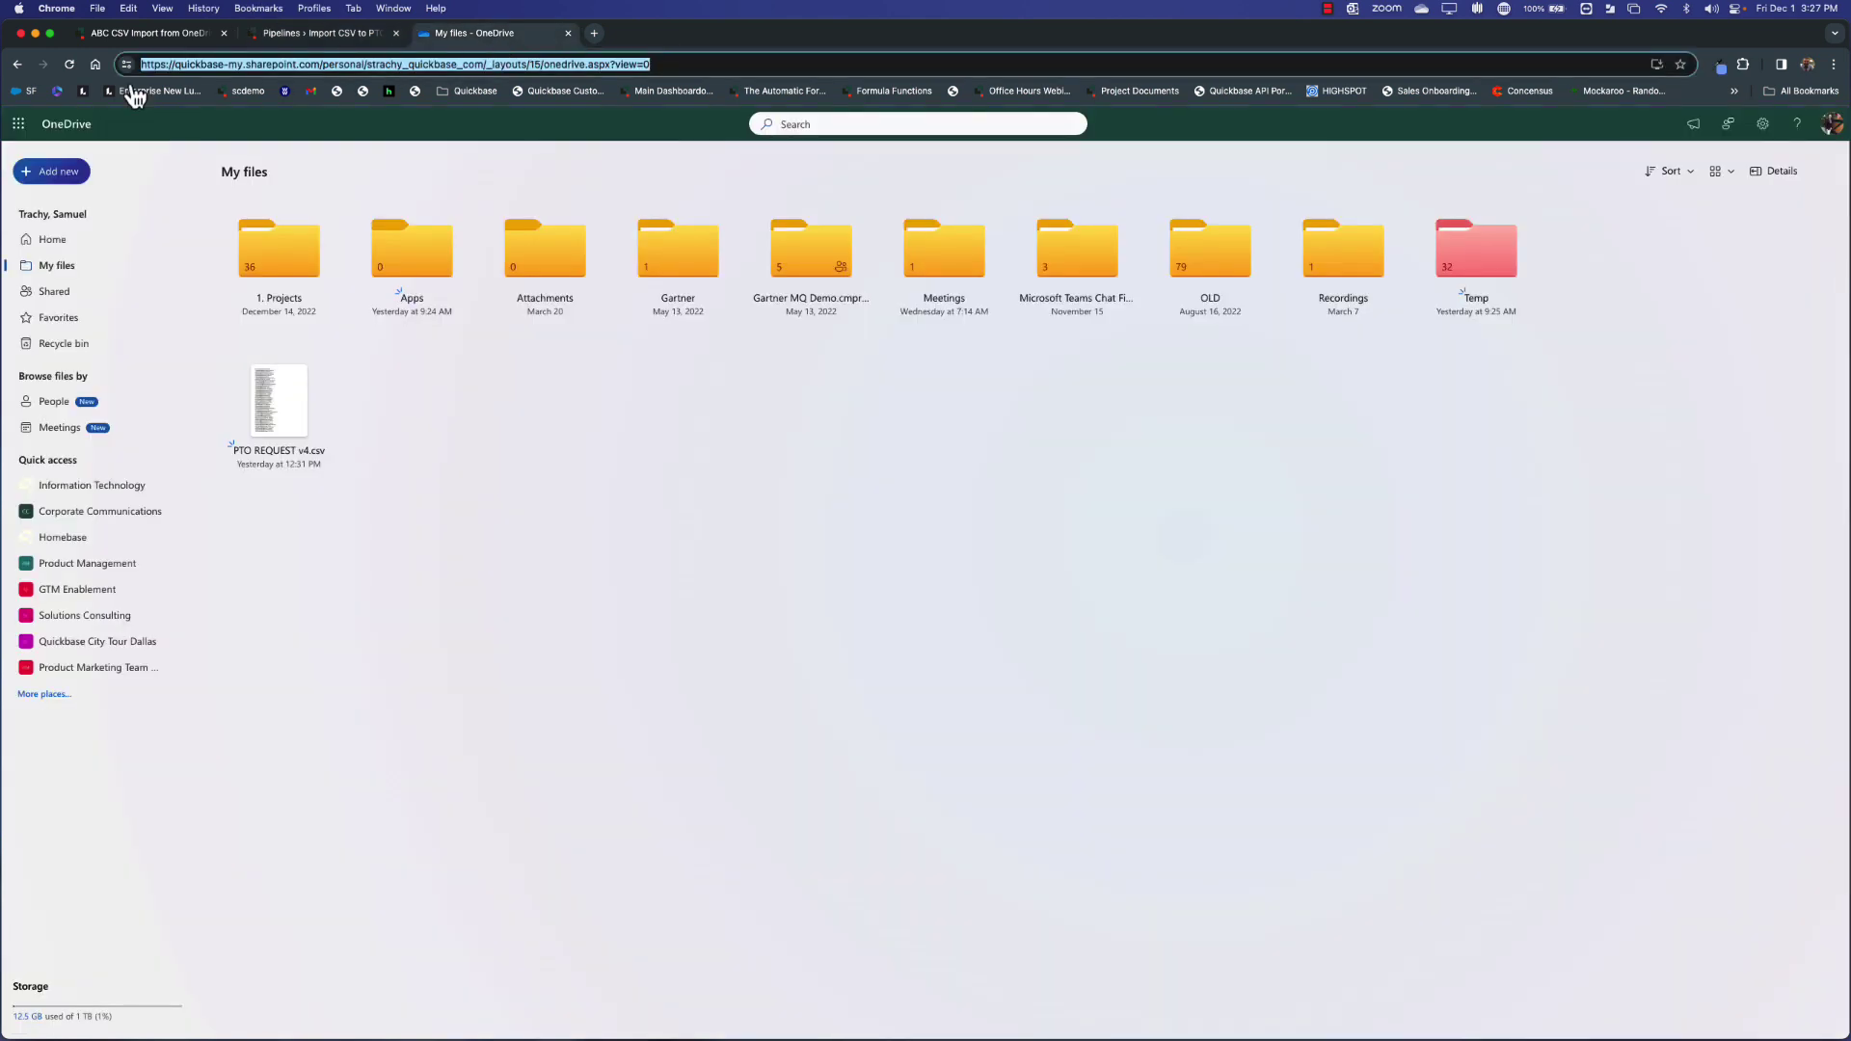
{"action": "mouse_move", "coordinate": [278, 451]}
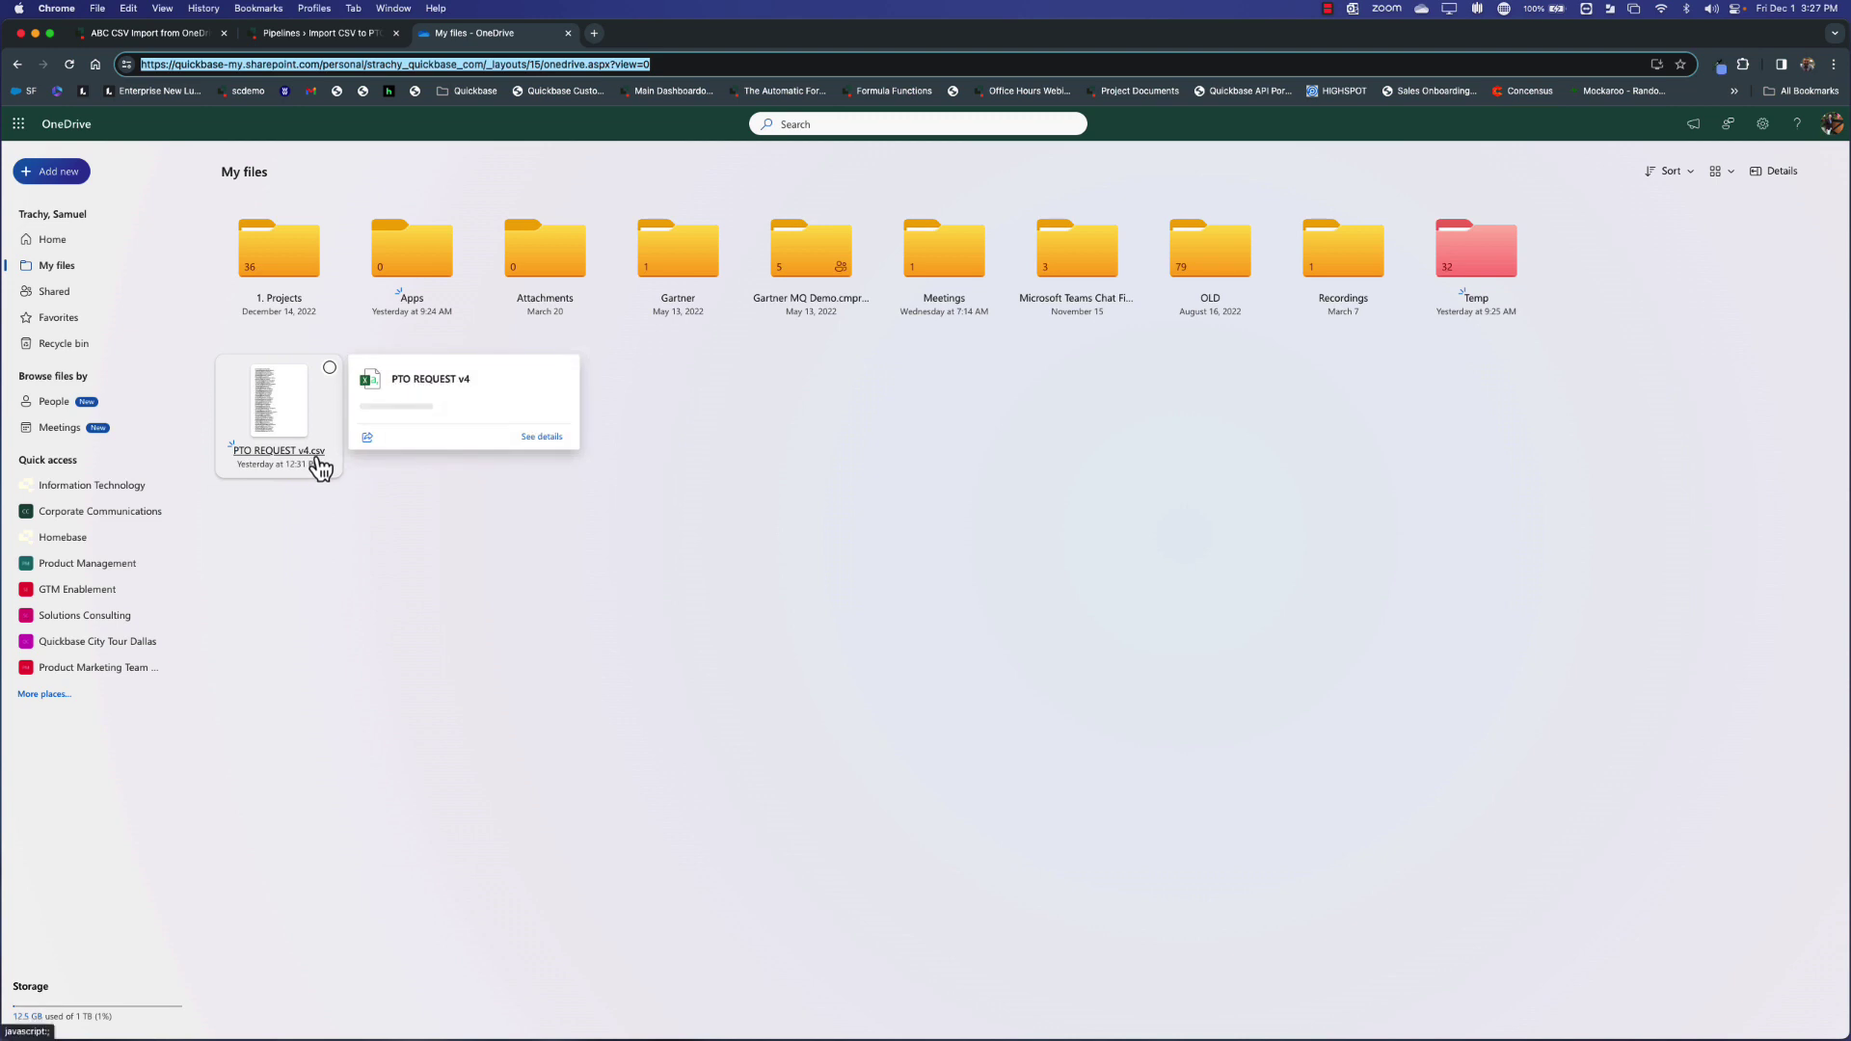
{"action": "key", "text": "ctrl+shift+Tab"}
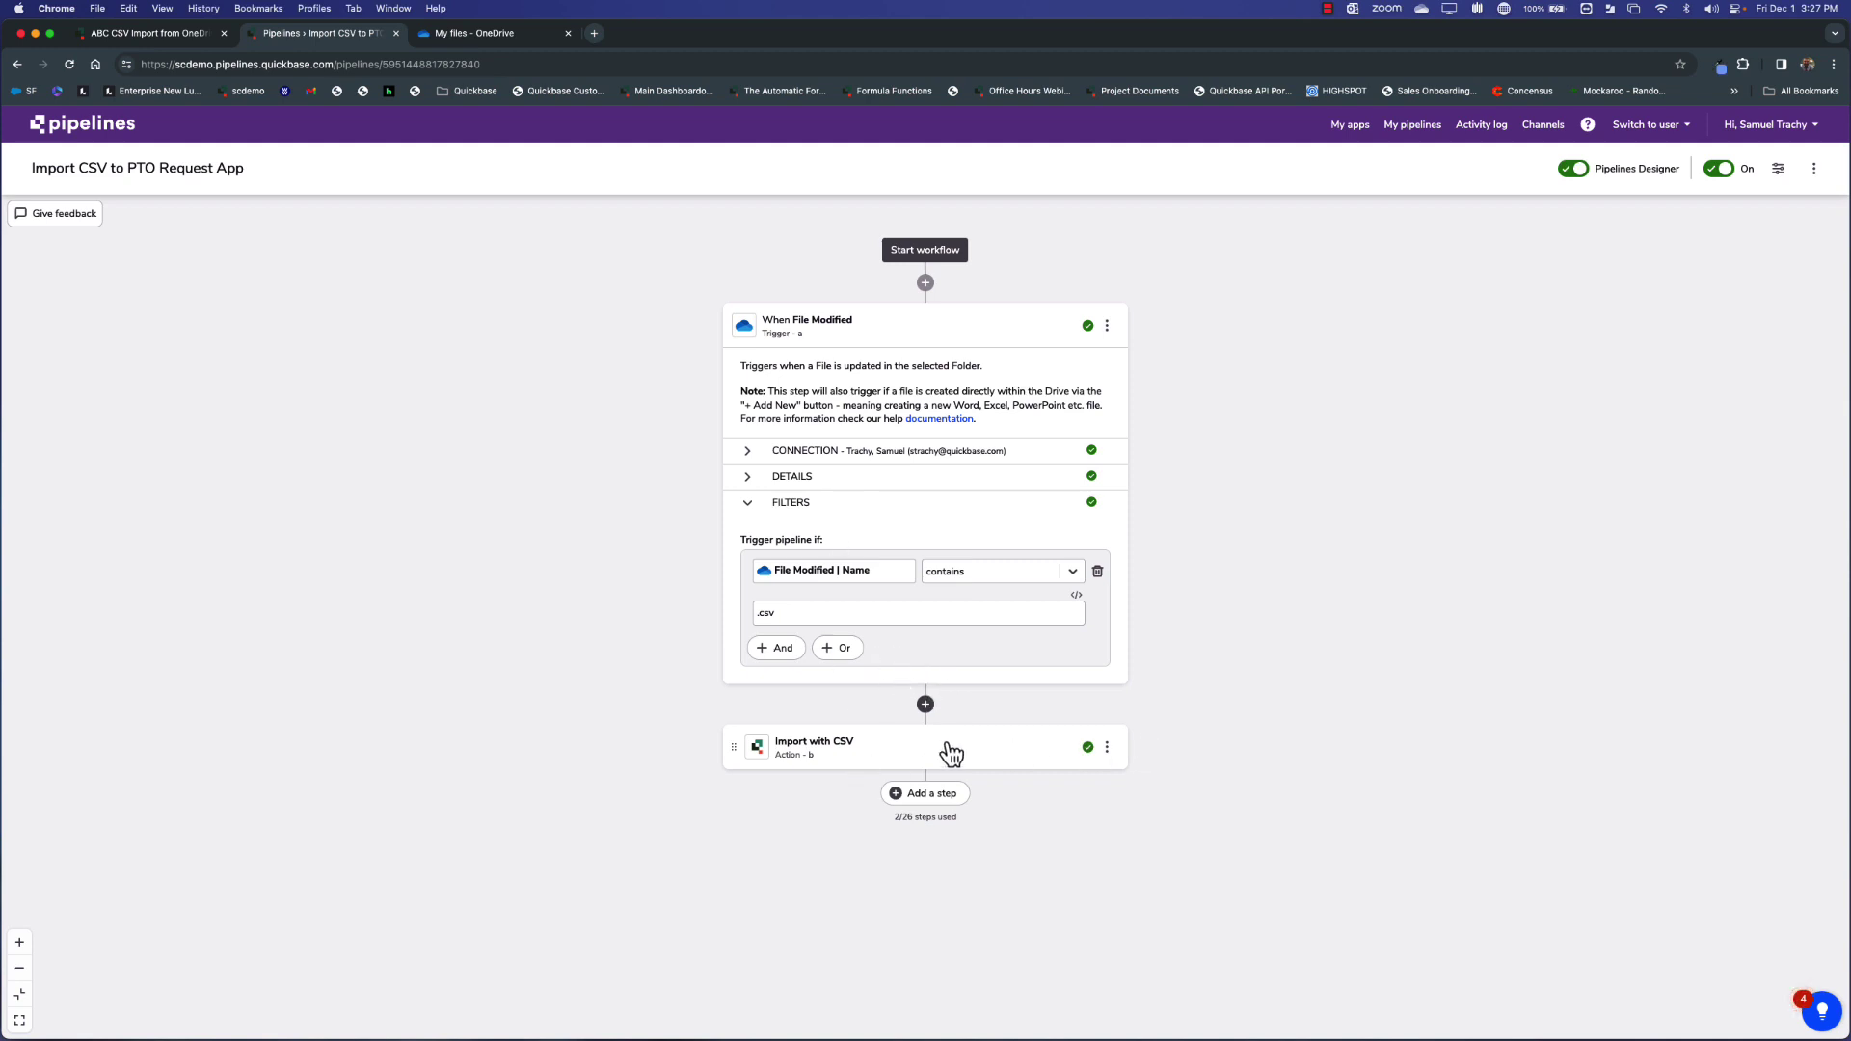
Inspect the Import with CSV step's connection, PTO Requests table and Request ID# merge field options.
{"action": "left_click", "coordinate": [909, 747]}
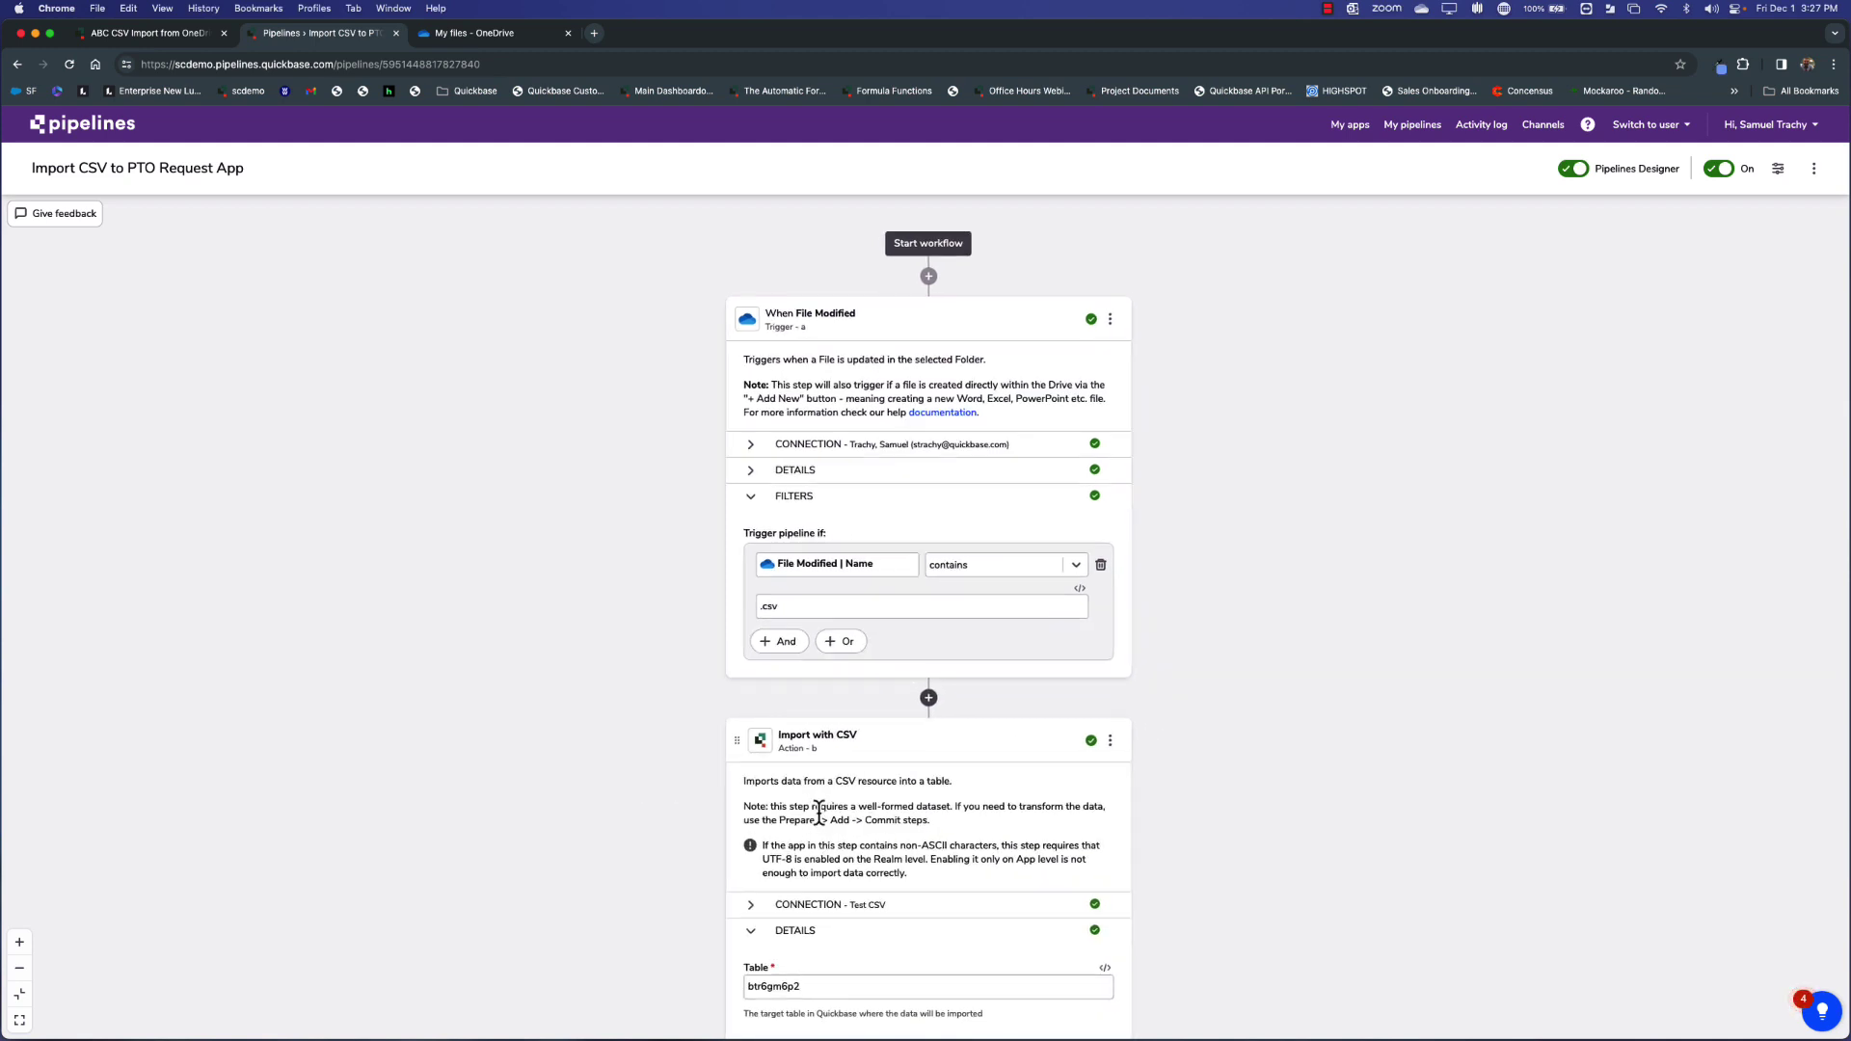
{"action": "scroll", "coordinate": [868, 813], "scroll_direction": "down", "scroll_amount": 2}
{"action": "scroll", "coordinate": [820, 814], "scroll_direction": "down", "scroll_amount": 2}
{"action": "scroll", "coordinate": [820, 815], "scroll_direction": "down", "scroll_amount": 2}
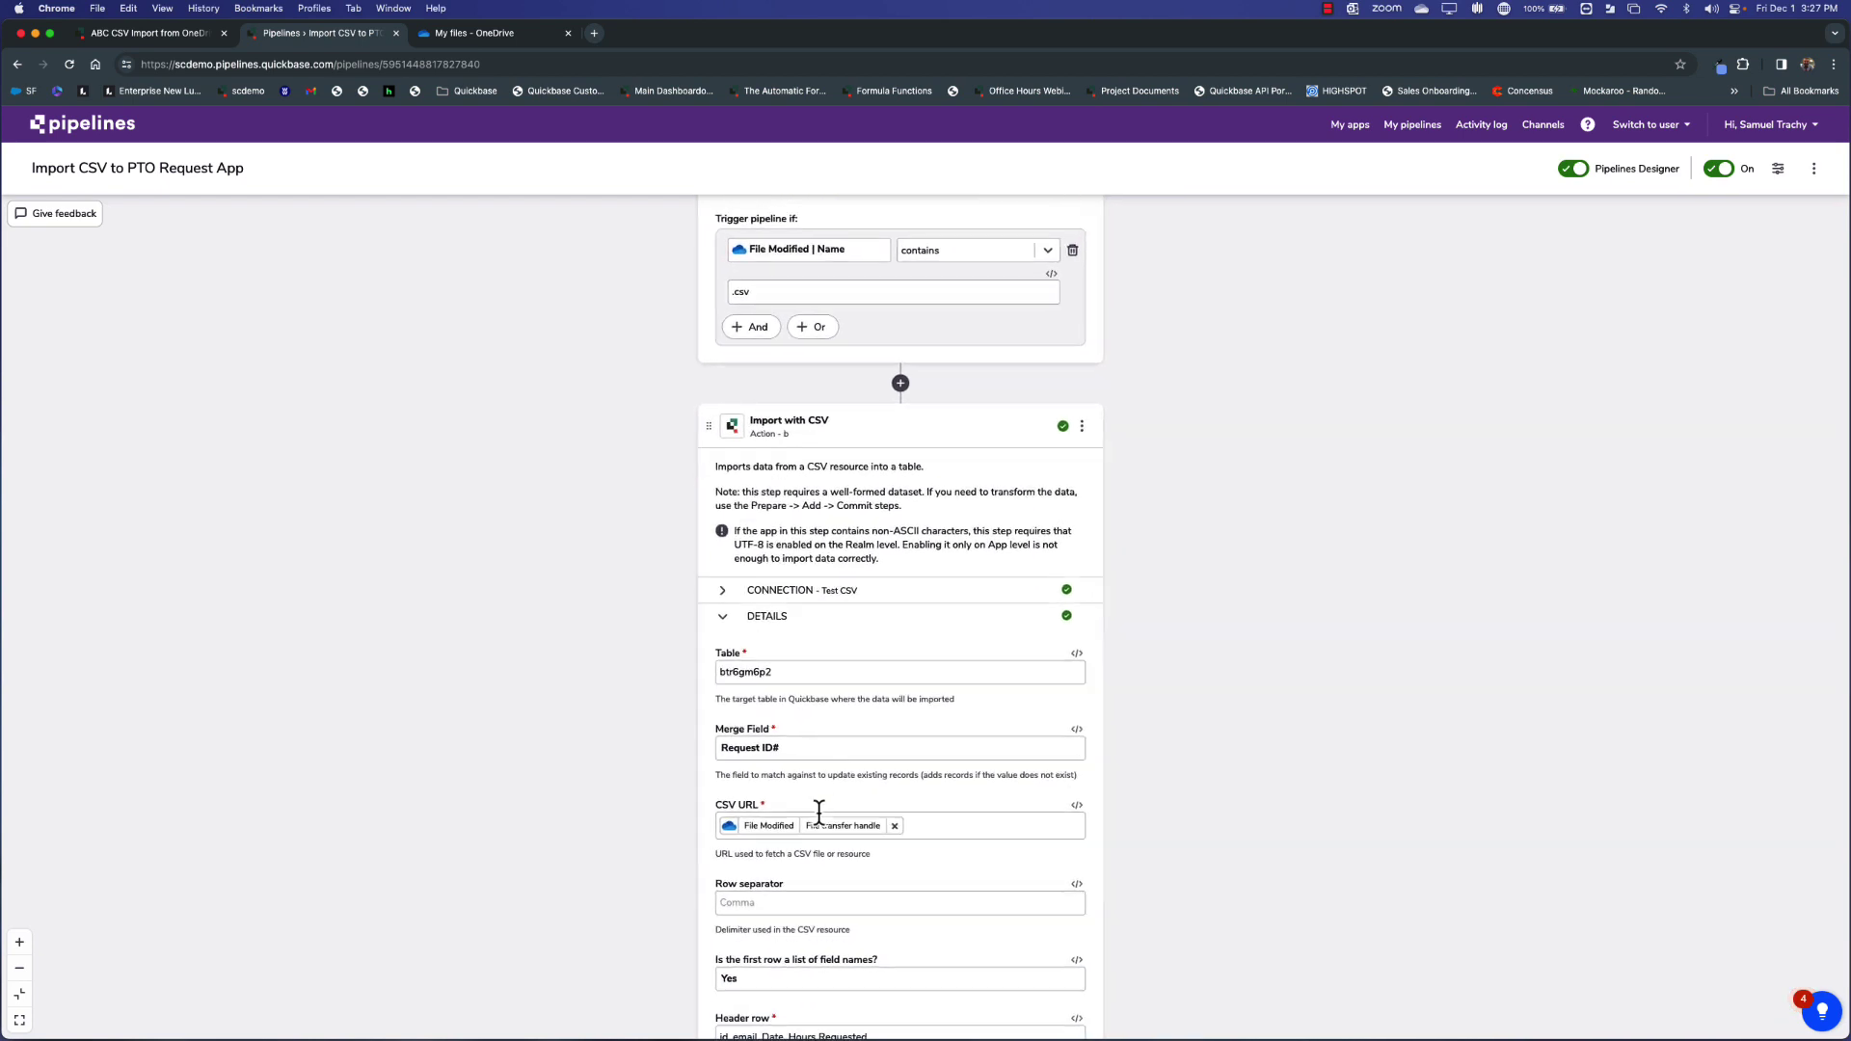
{"action": "scroll", "coordinate": [819, 813], "scroll_direction": "down", "scroll_amount": 2}
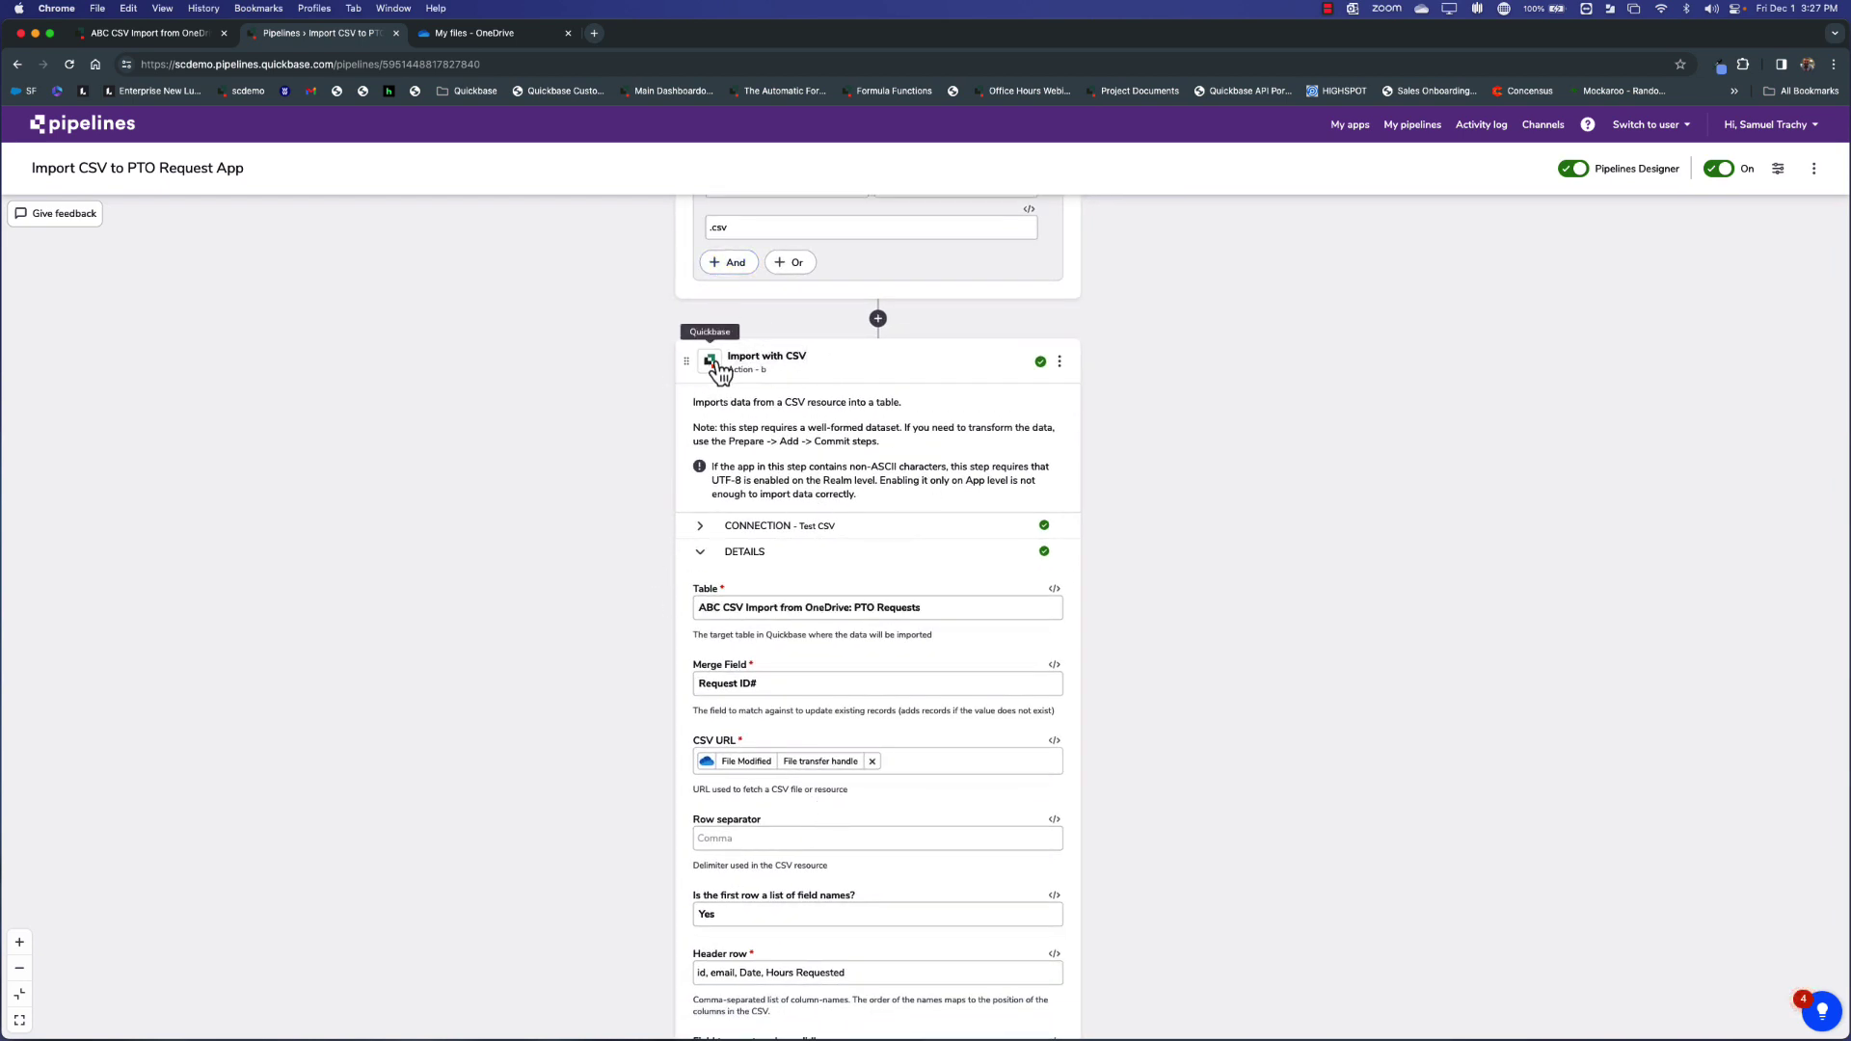
{"action": "left_click", "coordinate": [702, 527]}
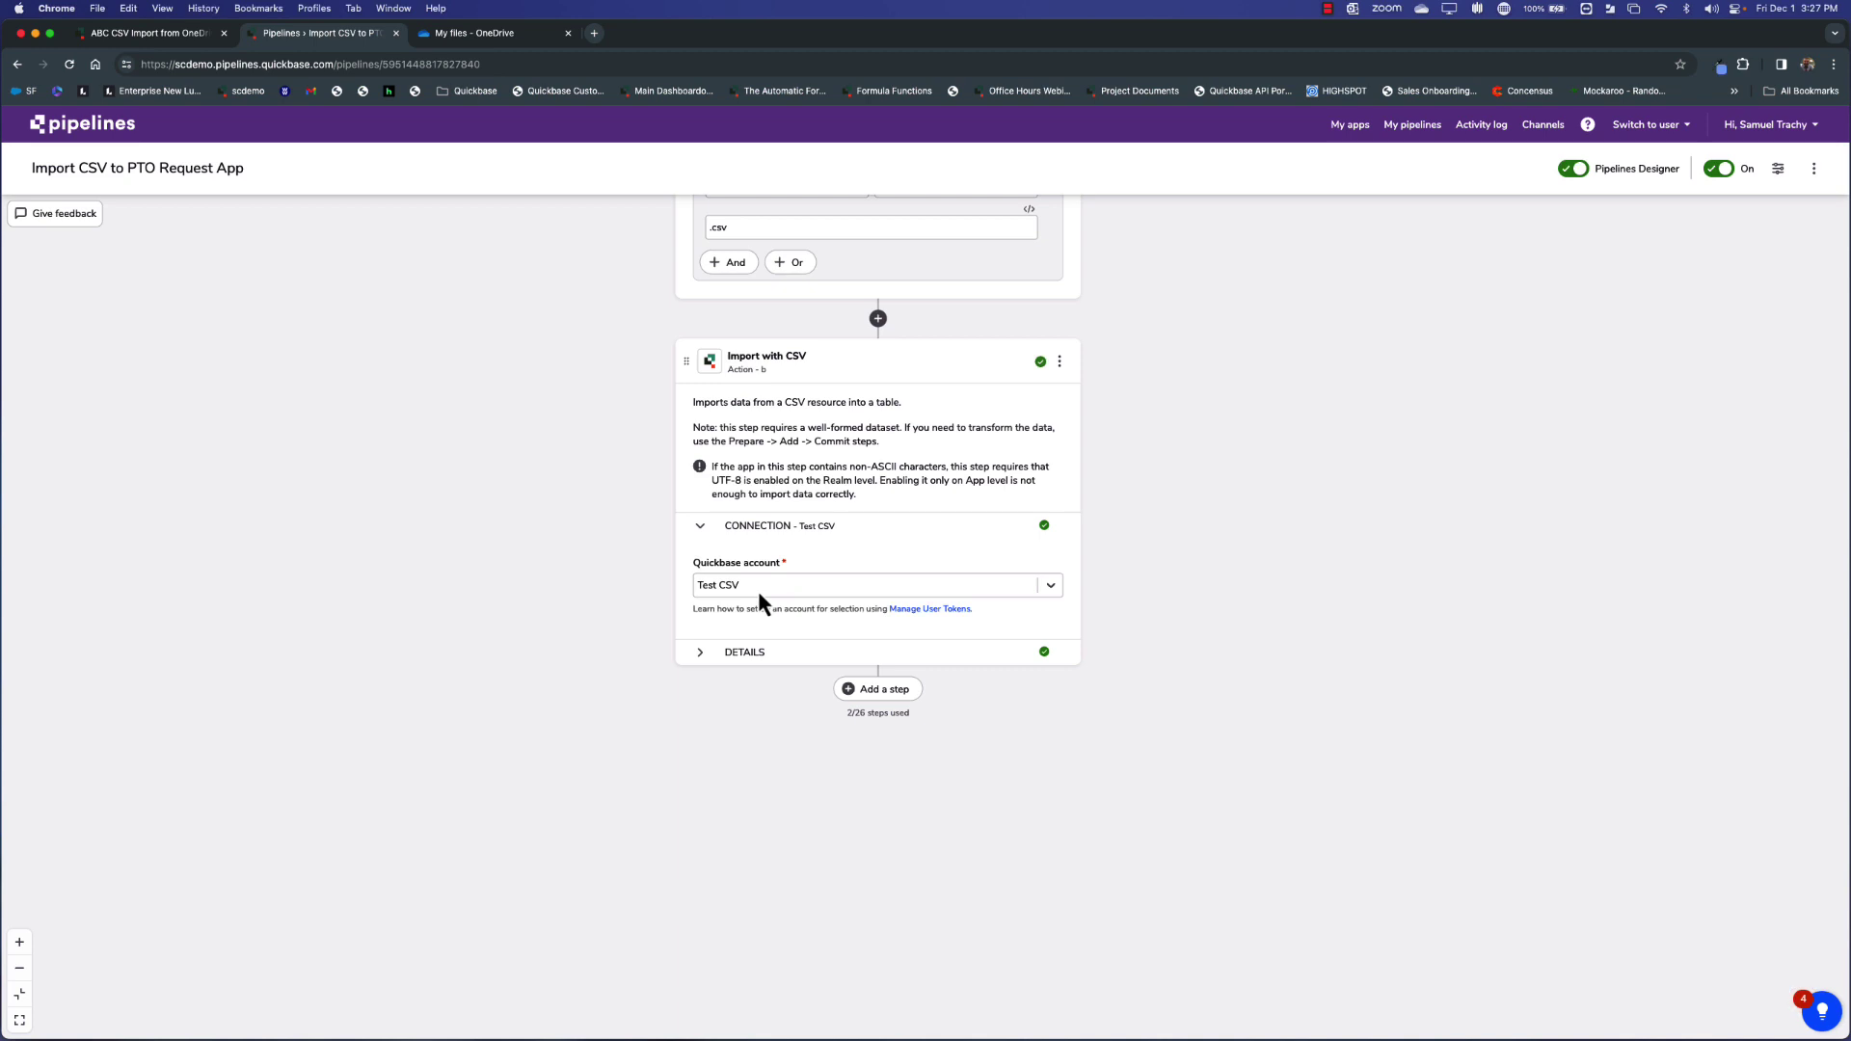
{"action": "left_click", "coordinate": [723, 650]}
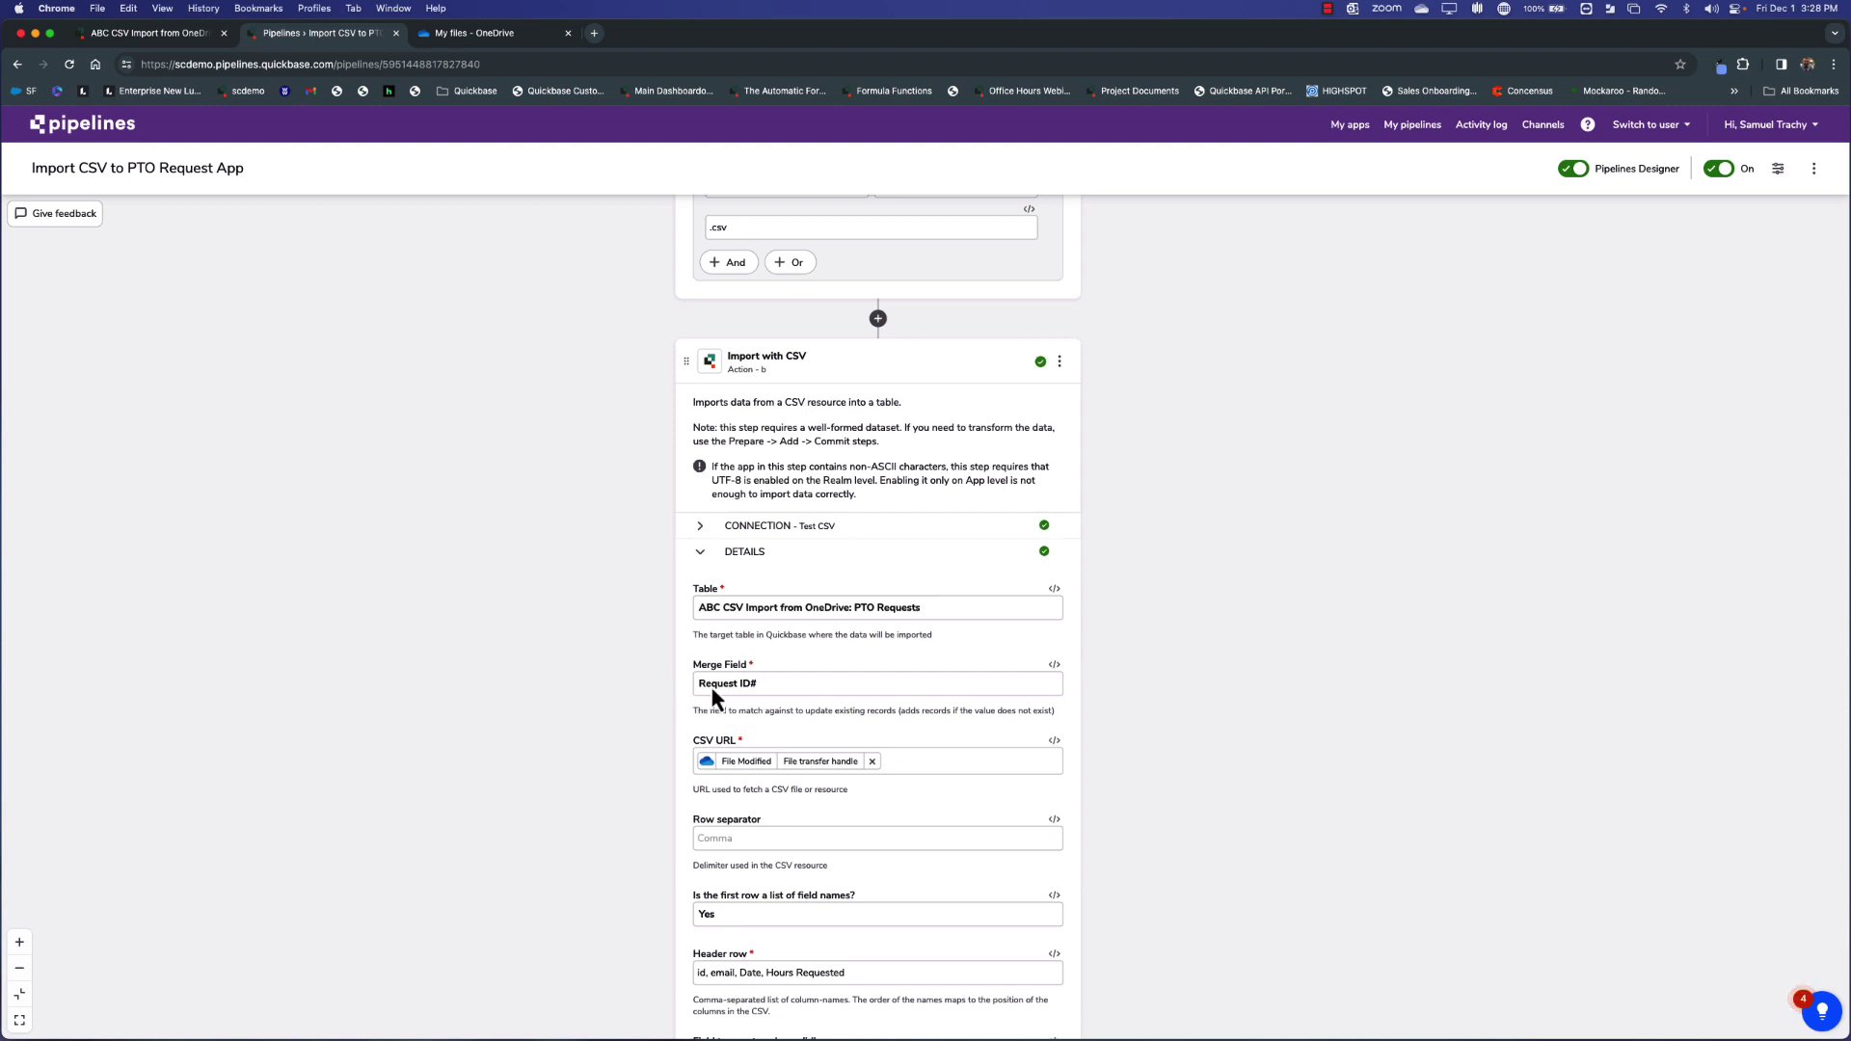
{"action": "left_click", "coordinate": [766, 689]}
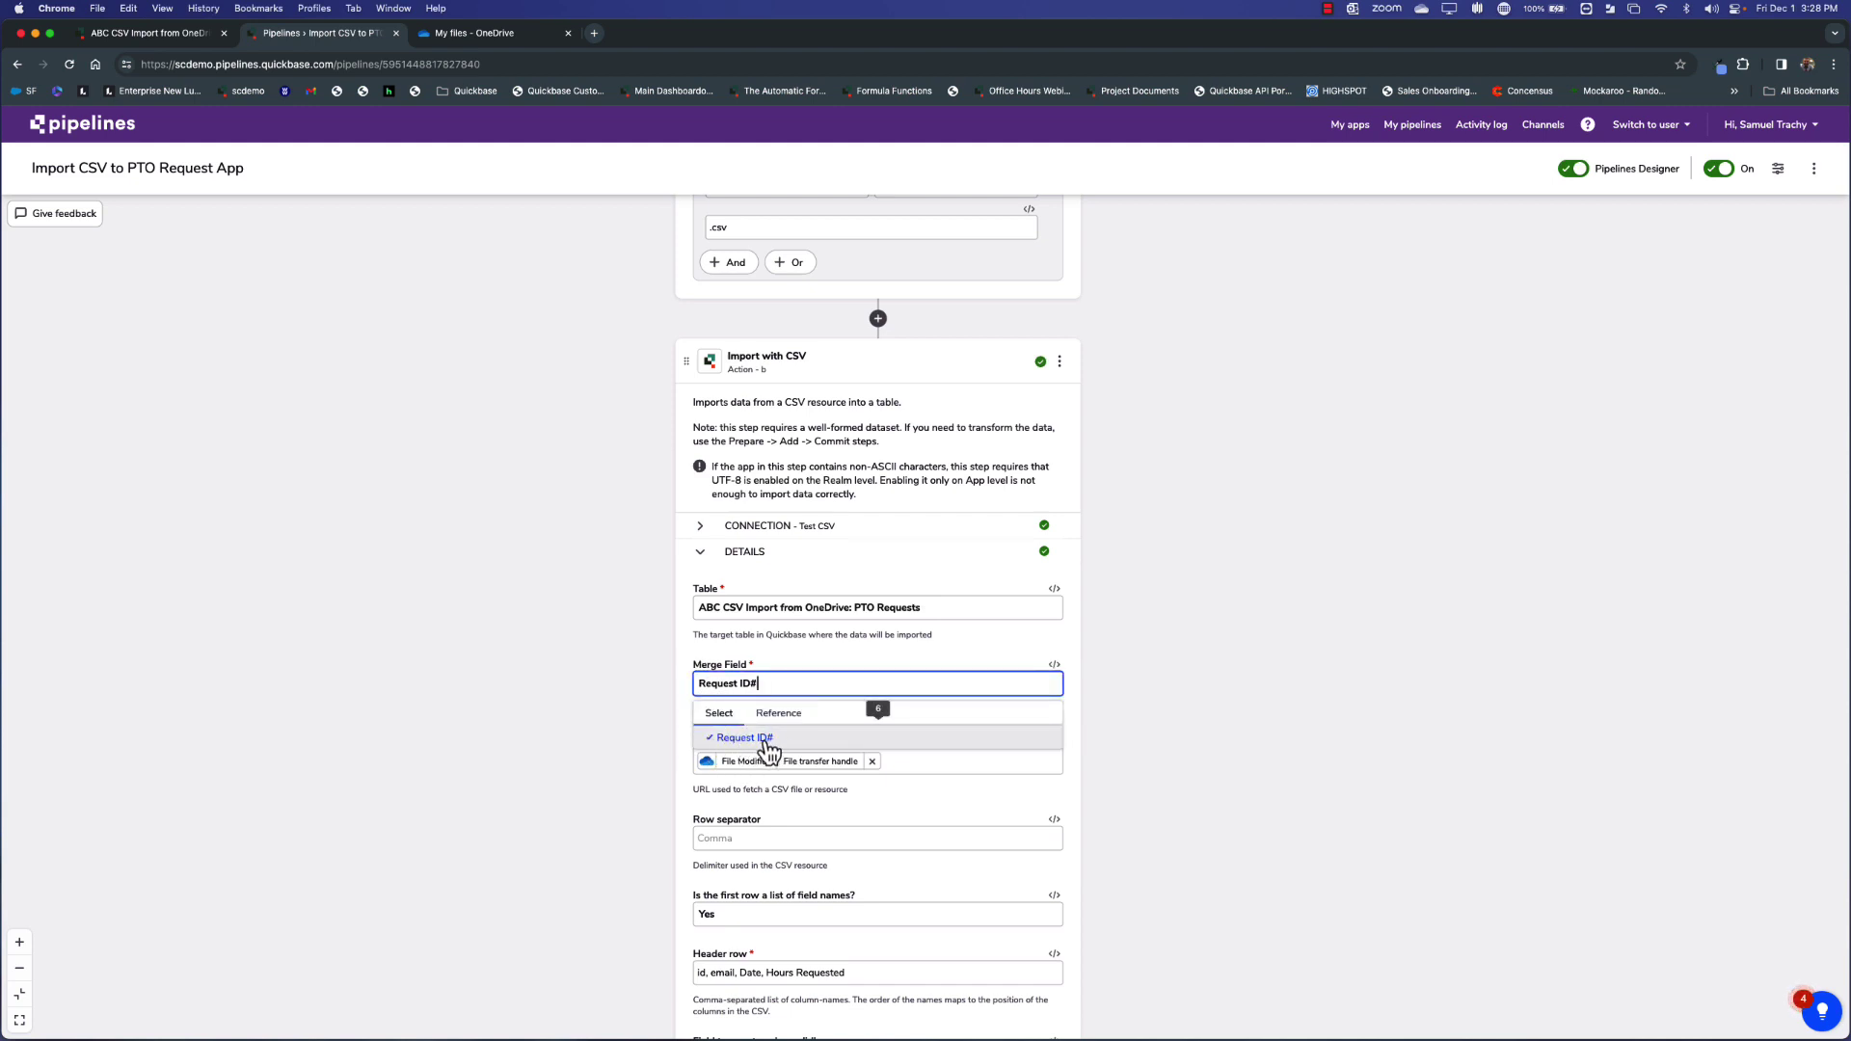
Compare the PTO Requests field list against the pipeline's merge field options, then return to the app.
{"action": "left_click", "coordinate": [150, 32]}
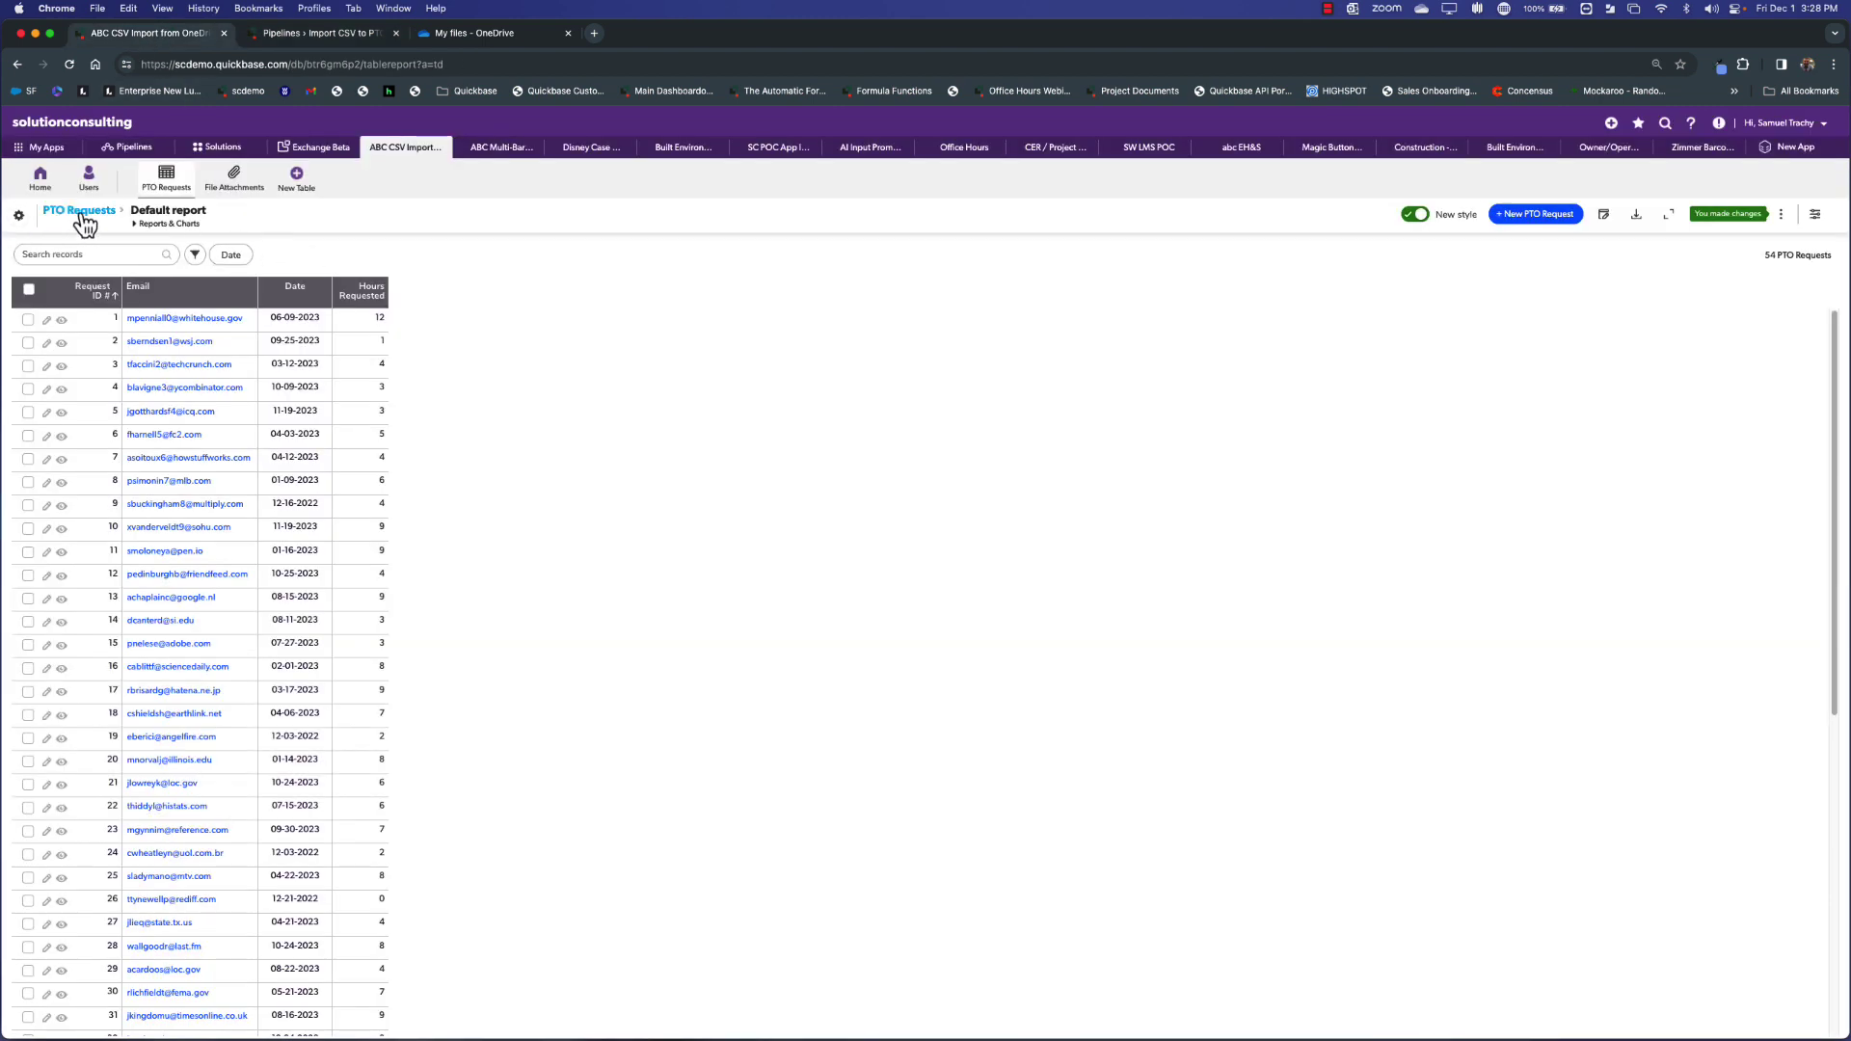
{"action": "left_click", "coordinate": [18, 217]}
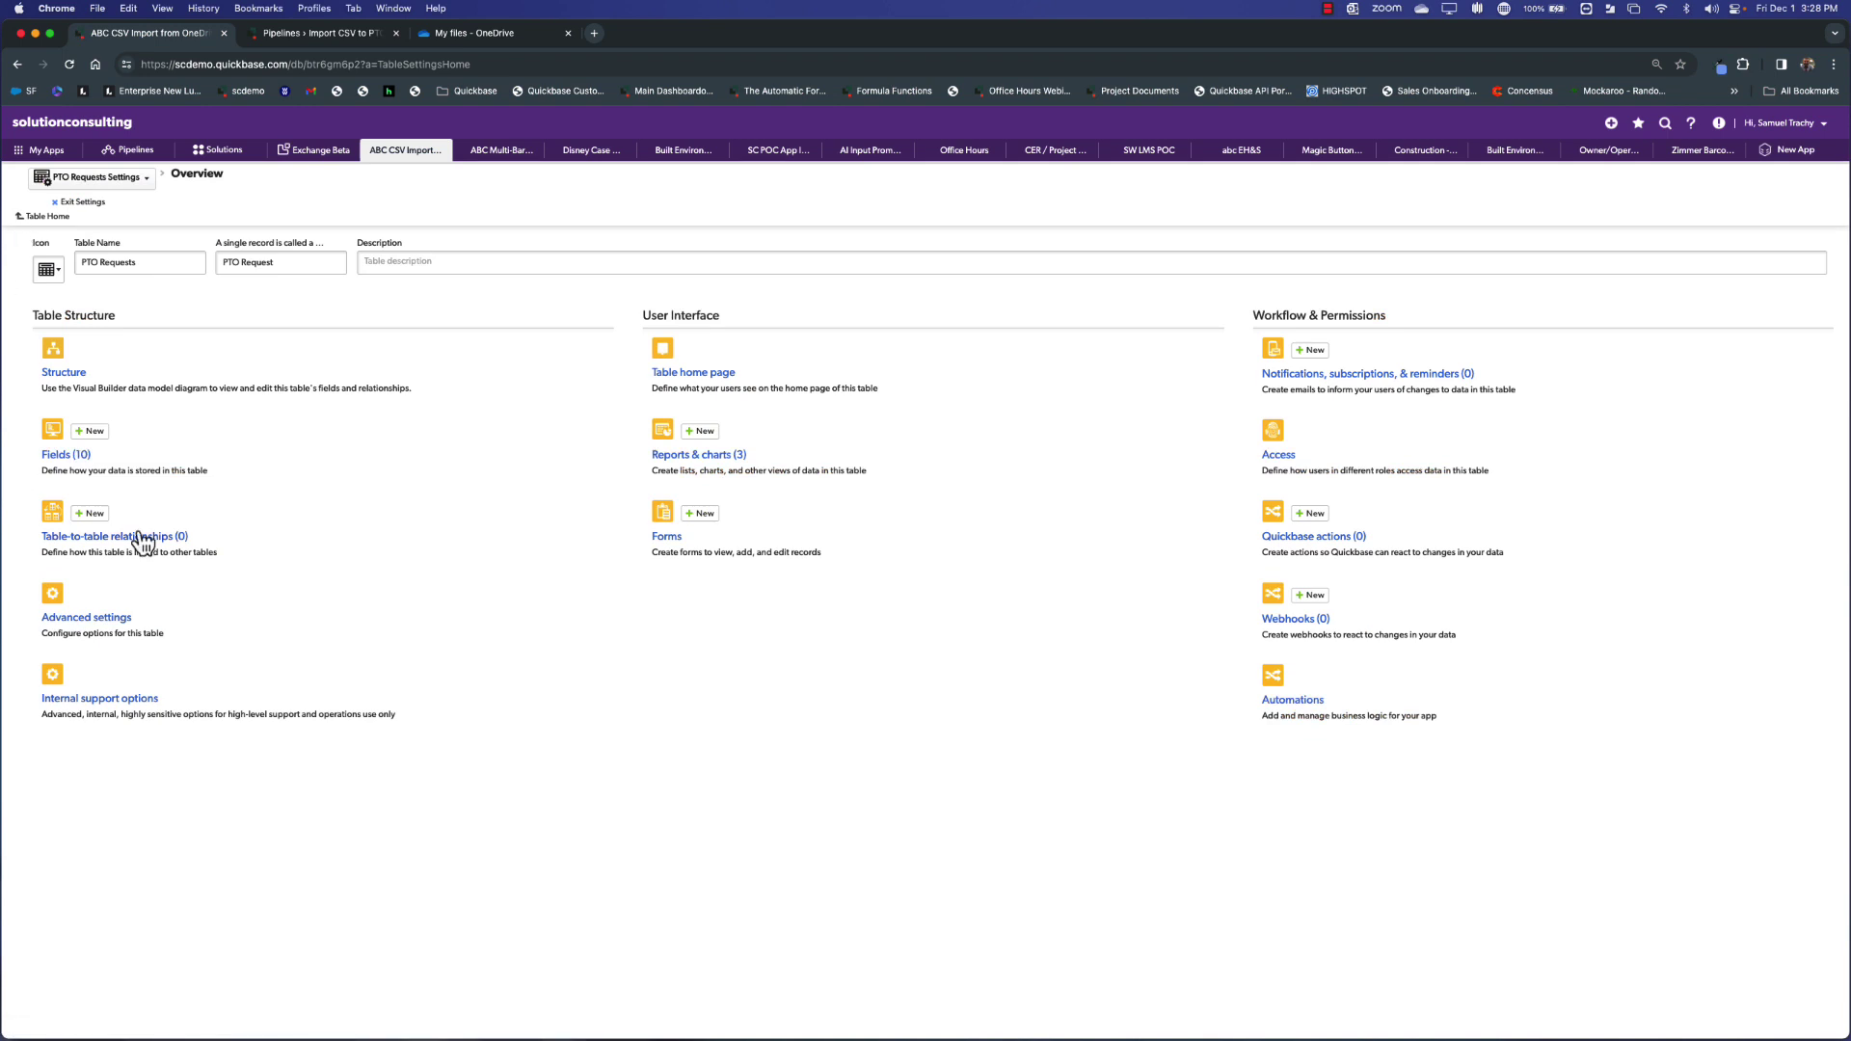
{"action": "left_click", "coordinate": [66, 457]}
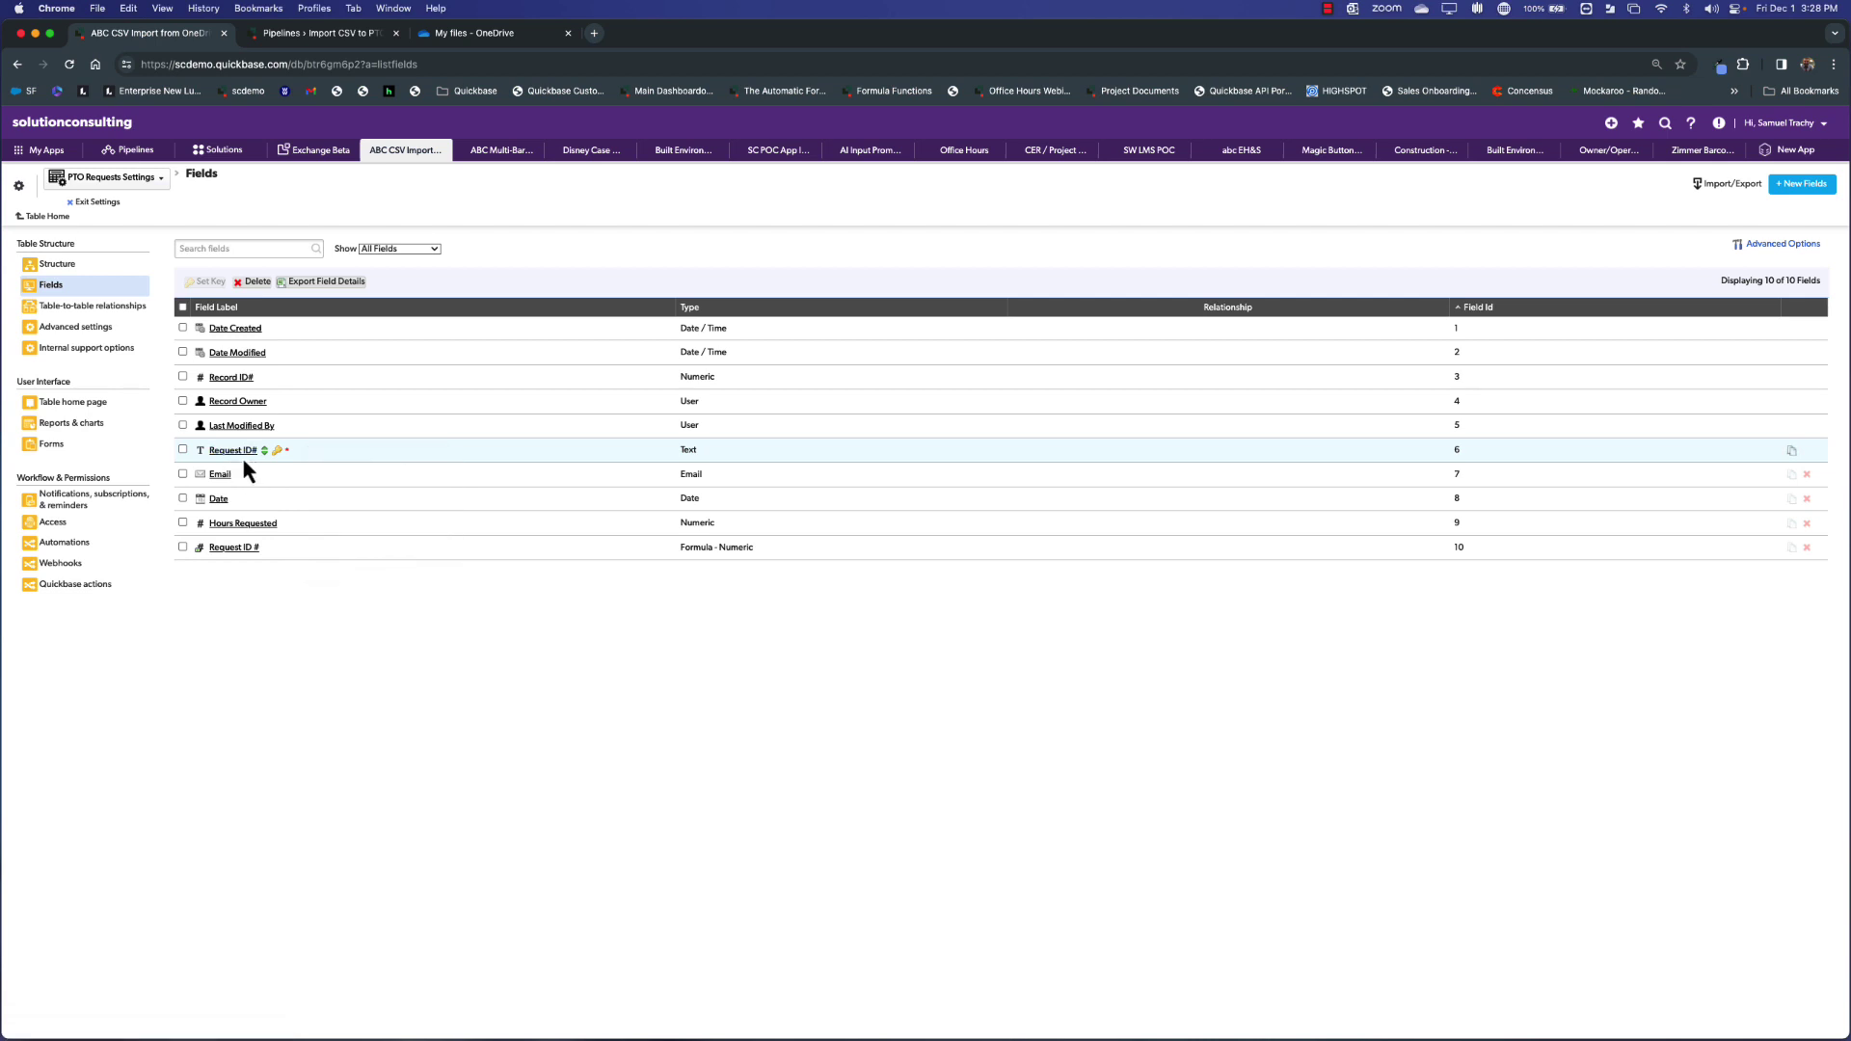
{"action": "left_click", "coordinate": [325, 40]}
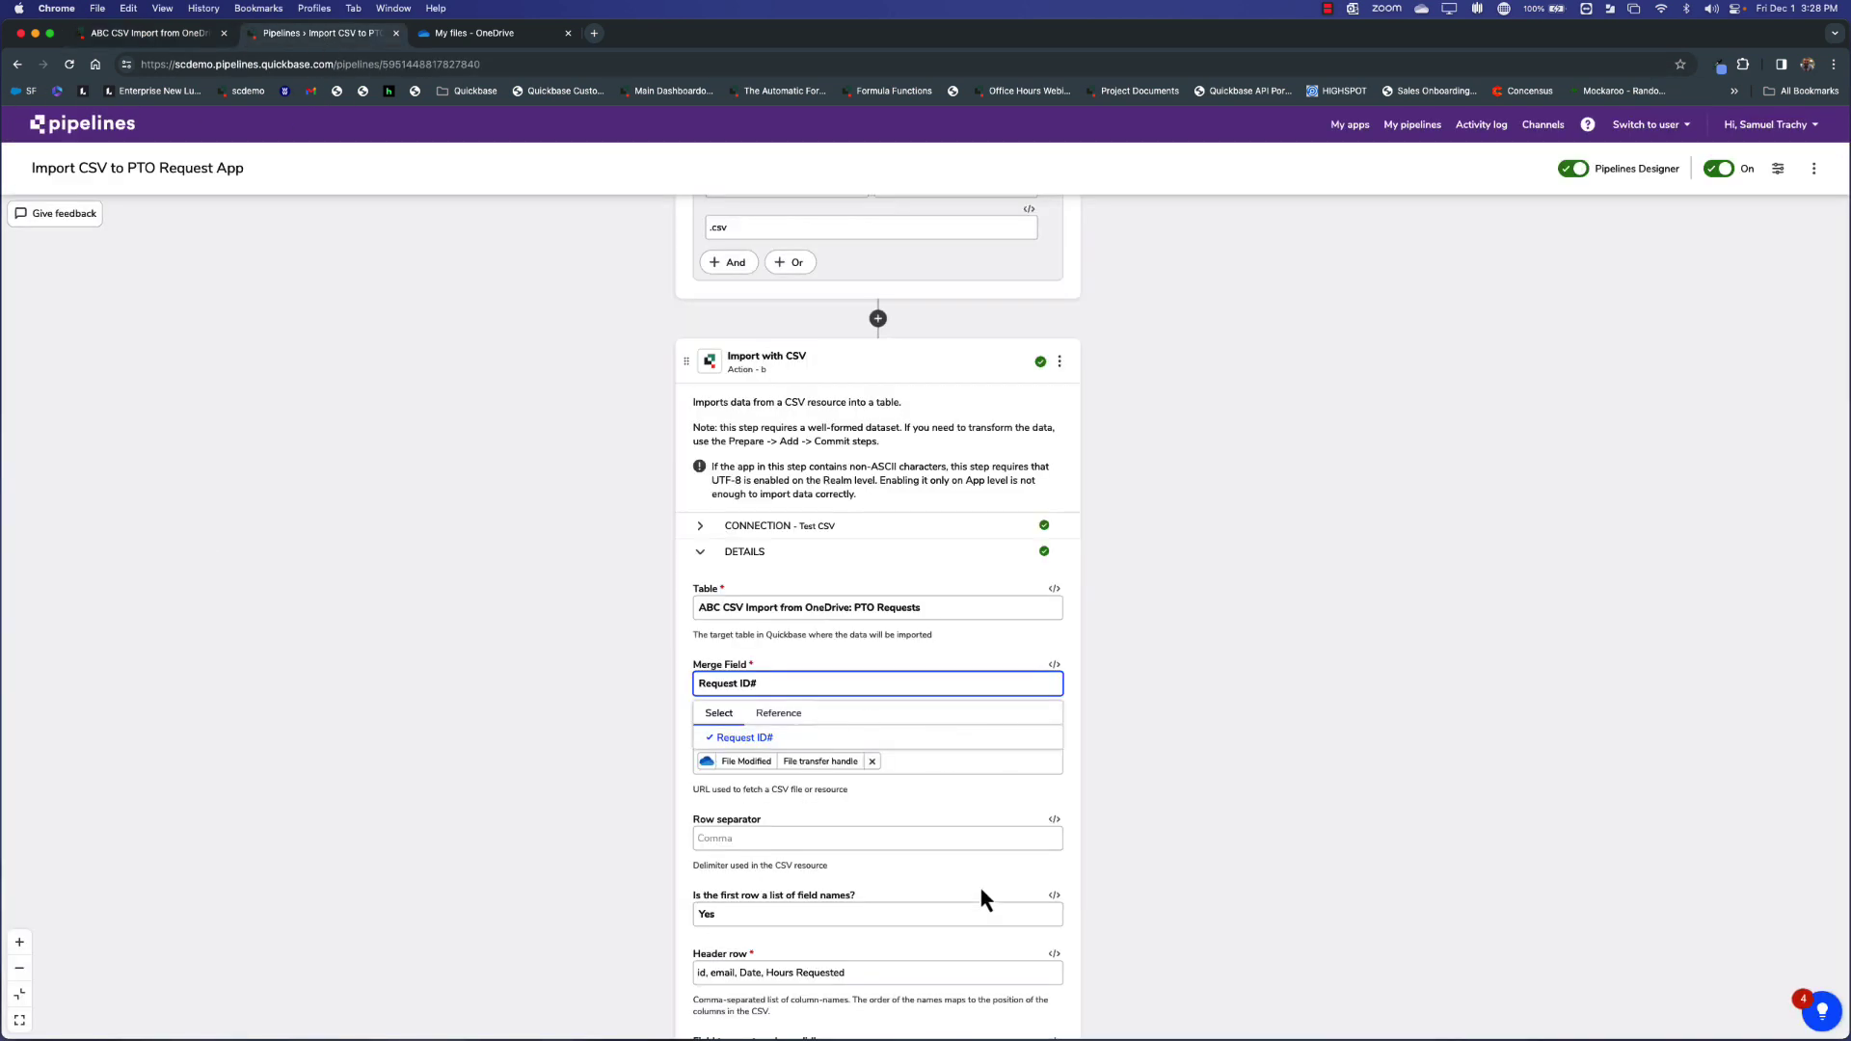
{"action": "left_click", "coordinate": [1087, 879]}
{"action": "scroll", "coordinate": [768, 800], "scroll_direction": "down", "scroll_amount": 2}
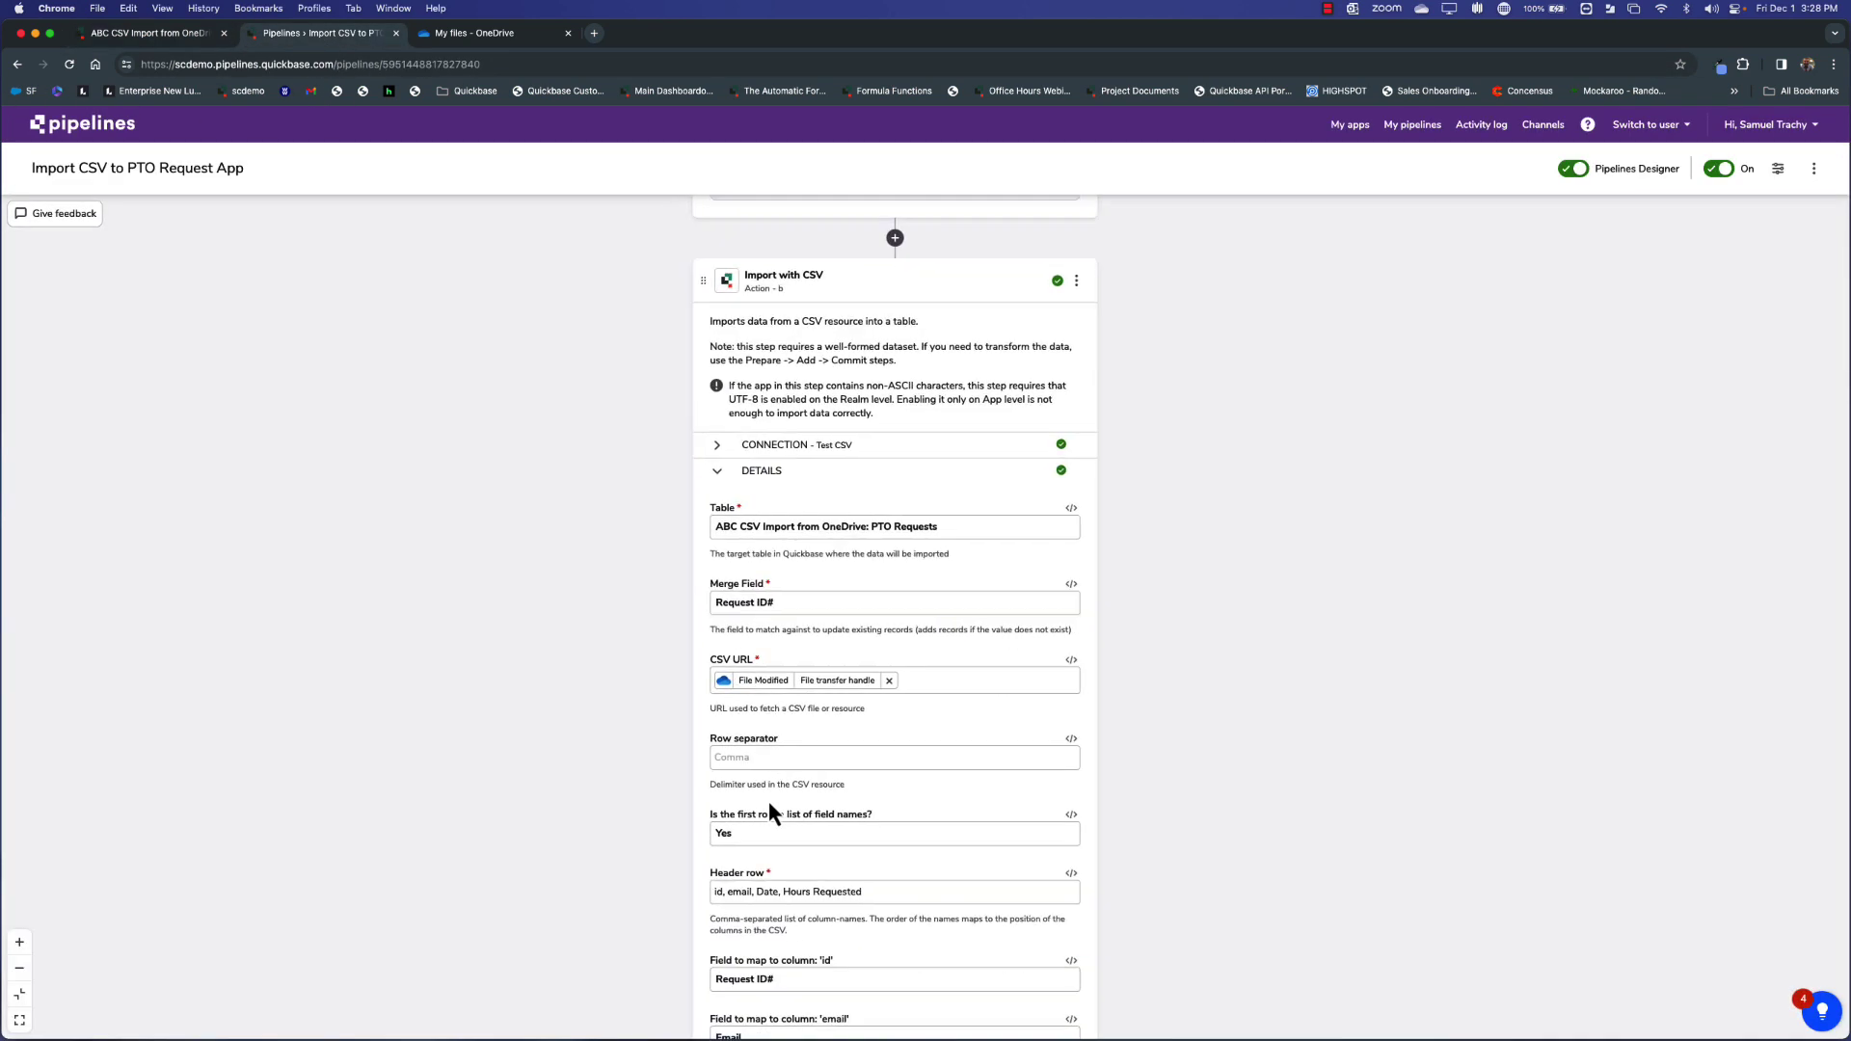
{"action": "scroll", "coordinate": [768, 800], "scroll_direction": "down", "scroll_amount": 2}
{"action": "scroll", "coordinate": [768, 800], "scroll_direction": "down", "scroll_amount": 2}
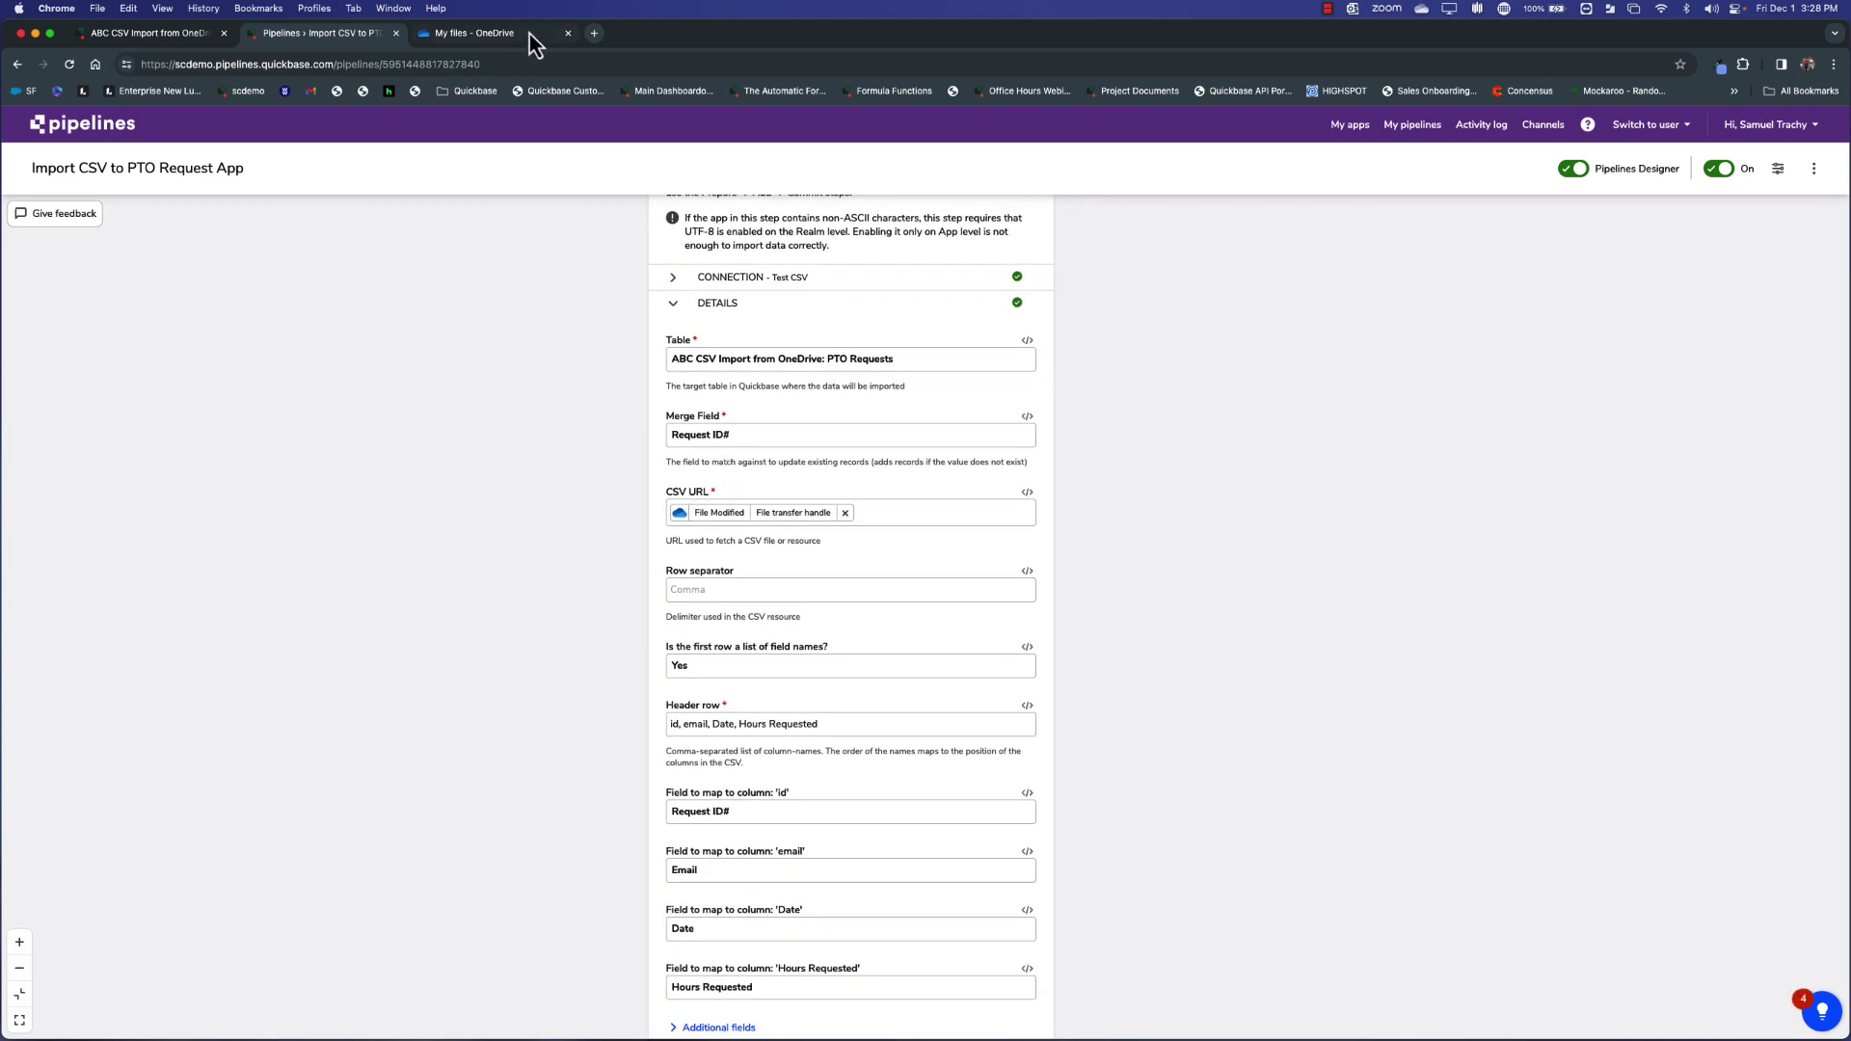
{"action": "left_click", "coordinate": [110, 35]}
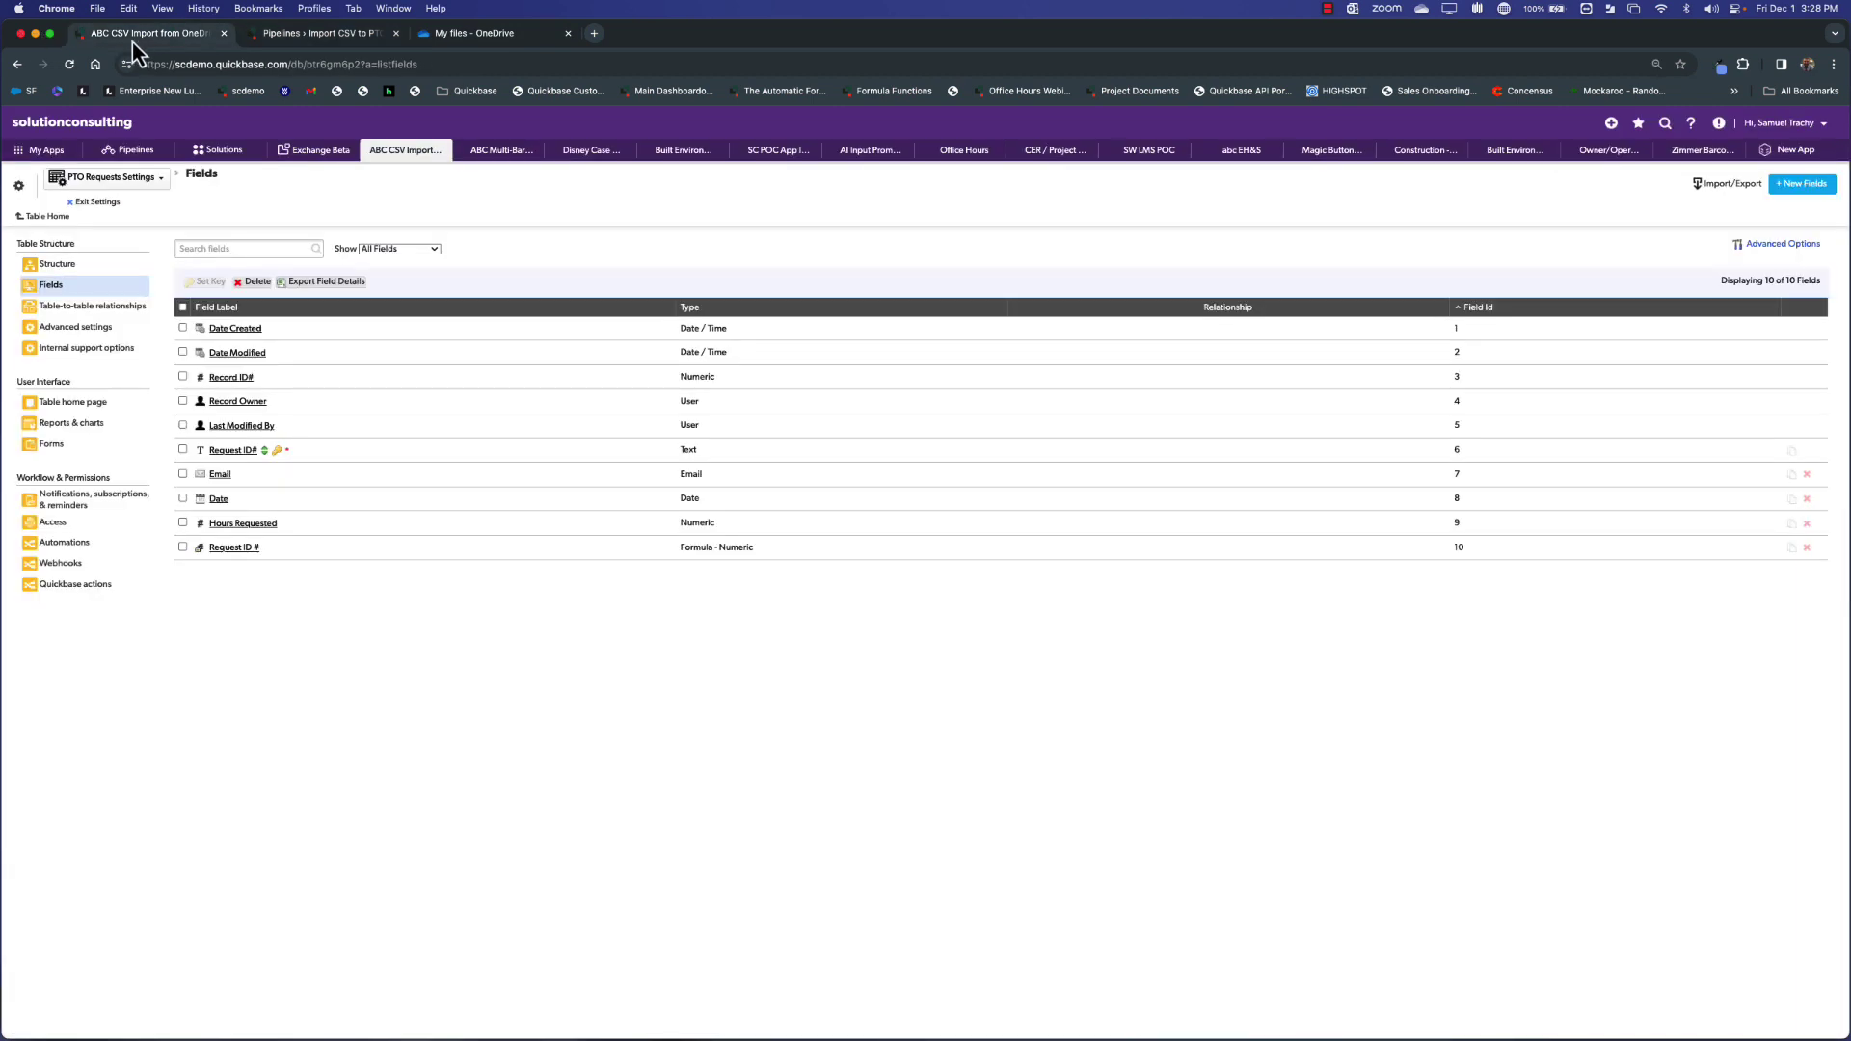
Read the OneDrive help article's note that the CSV URL uses the file transfer handle.
{"action": "left_click", "coordinate": [101, 204]}
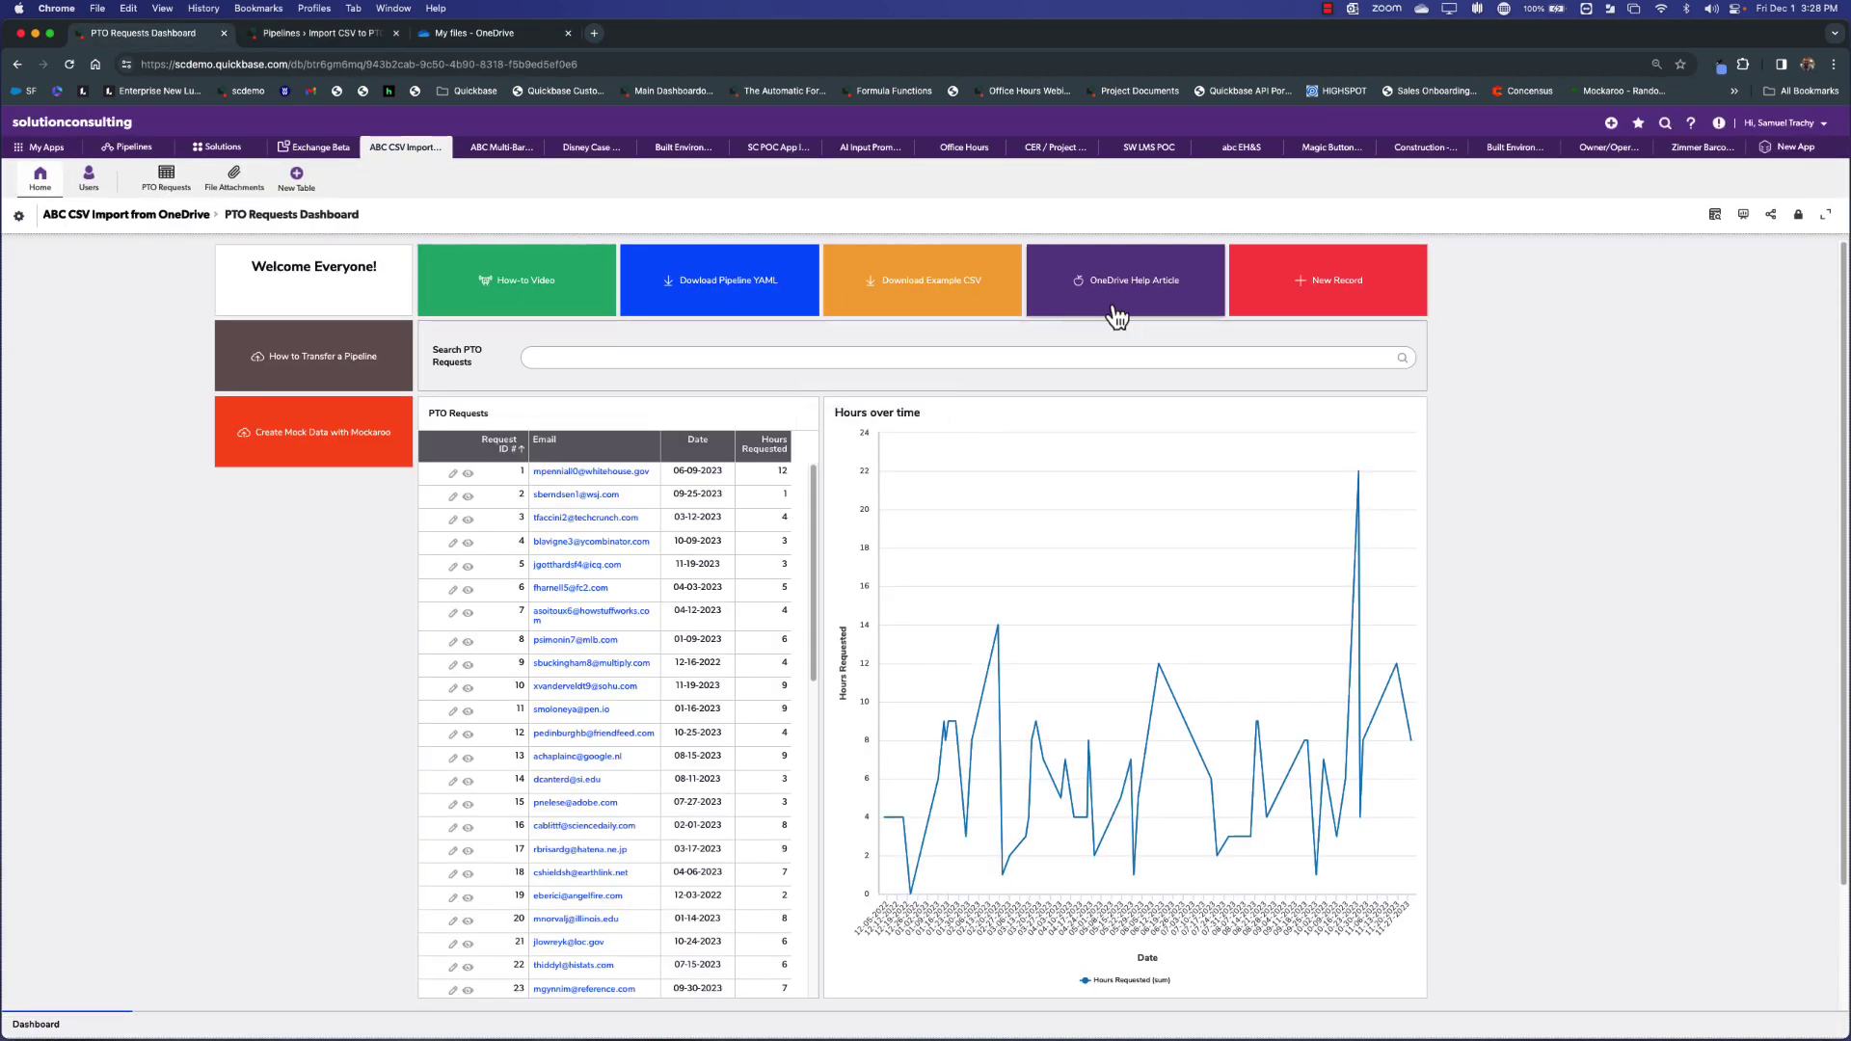
{"action": "left_click", "coordinate": [1156, 299]}
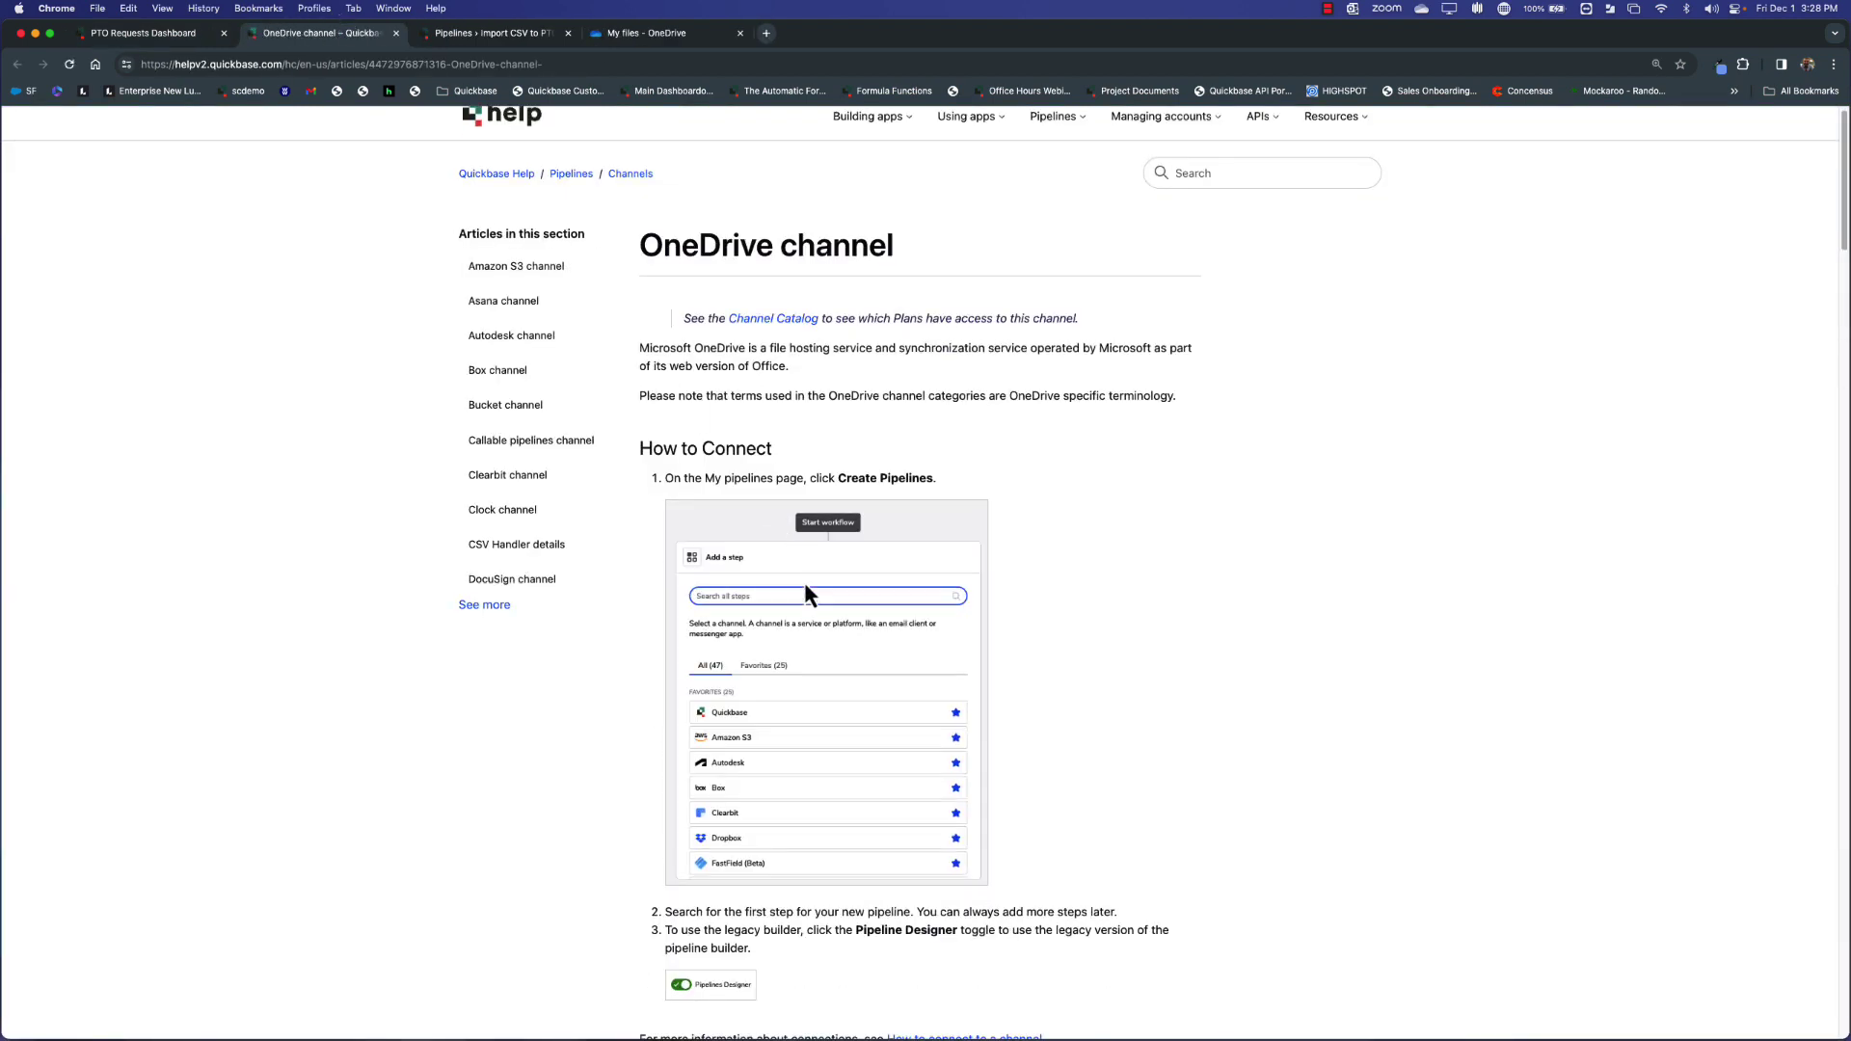
{"action": "scroll", "coordinate": [803, 581], "scroll_direction": "down", "scroll_amount": 5}
{"action": "scroll", "coordinate": [803, 593], "scroll_direction": "down", "scroll_amount": 5}
{"action": "scroll", "coordinate": [804, 594], "scroll_direction": "down", "scroll_amount": 4}
{"action": "scroll", "coordinate": [805, 594], "scroll_direction": "down", "scroll_amount": 4}
{"action": "scroll", "coordinate": [805, 593], "scroll_direction": "down", "scroll_amount": 8}
{"action": "scroll", "coordinate": [803, 594], "scroll_direction": "down", "scroll_amount": 4}
{"action": "scroll", "coordinate": [804, 594], "scroll_direction": "down", "scroll_amount": 8}
{"action": "scroll", "coordinate": [805, 593], "scroll_direction": "down", "scroll_amount": 1}
{"action": "scroll", "coordinate": [803, 593], "scroll_direction": "up", "scroll_amount": 2}
{"action": "scroll", "coordinate": [805, 587], "scroll_direction": "up", "scroll_amount": 2}
{"action": "scroll", "coordinate": [805, 588], "scroll_direction": "down", "scroll_amount": 14}
{"action": "scroll", "coordinate": [806, 587], "scroll_direction": "down", "scroll_amount": 2}
{"action": "scroll", "coordinate": [806, 593], "scroll_direction": "down", "scroll_amount": 1}
{"action": "scroll", "coordinate": [804, 593], "scroll_direction": "down", "scroll_amount": 5}
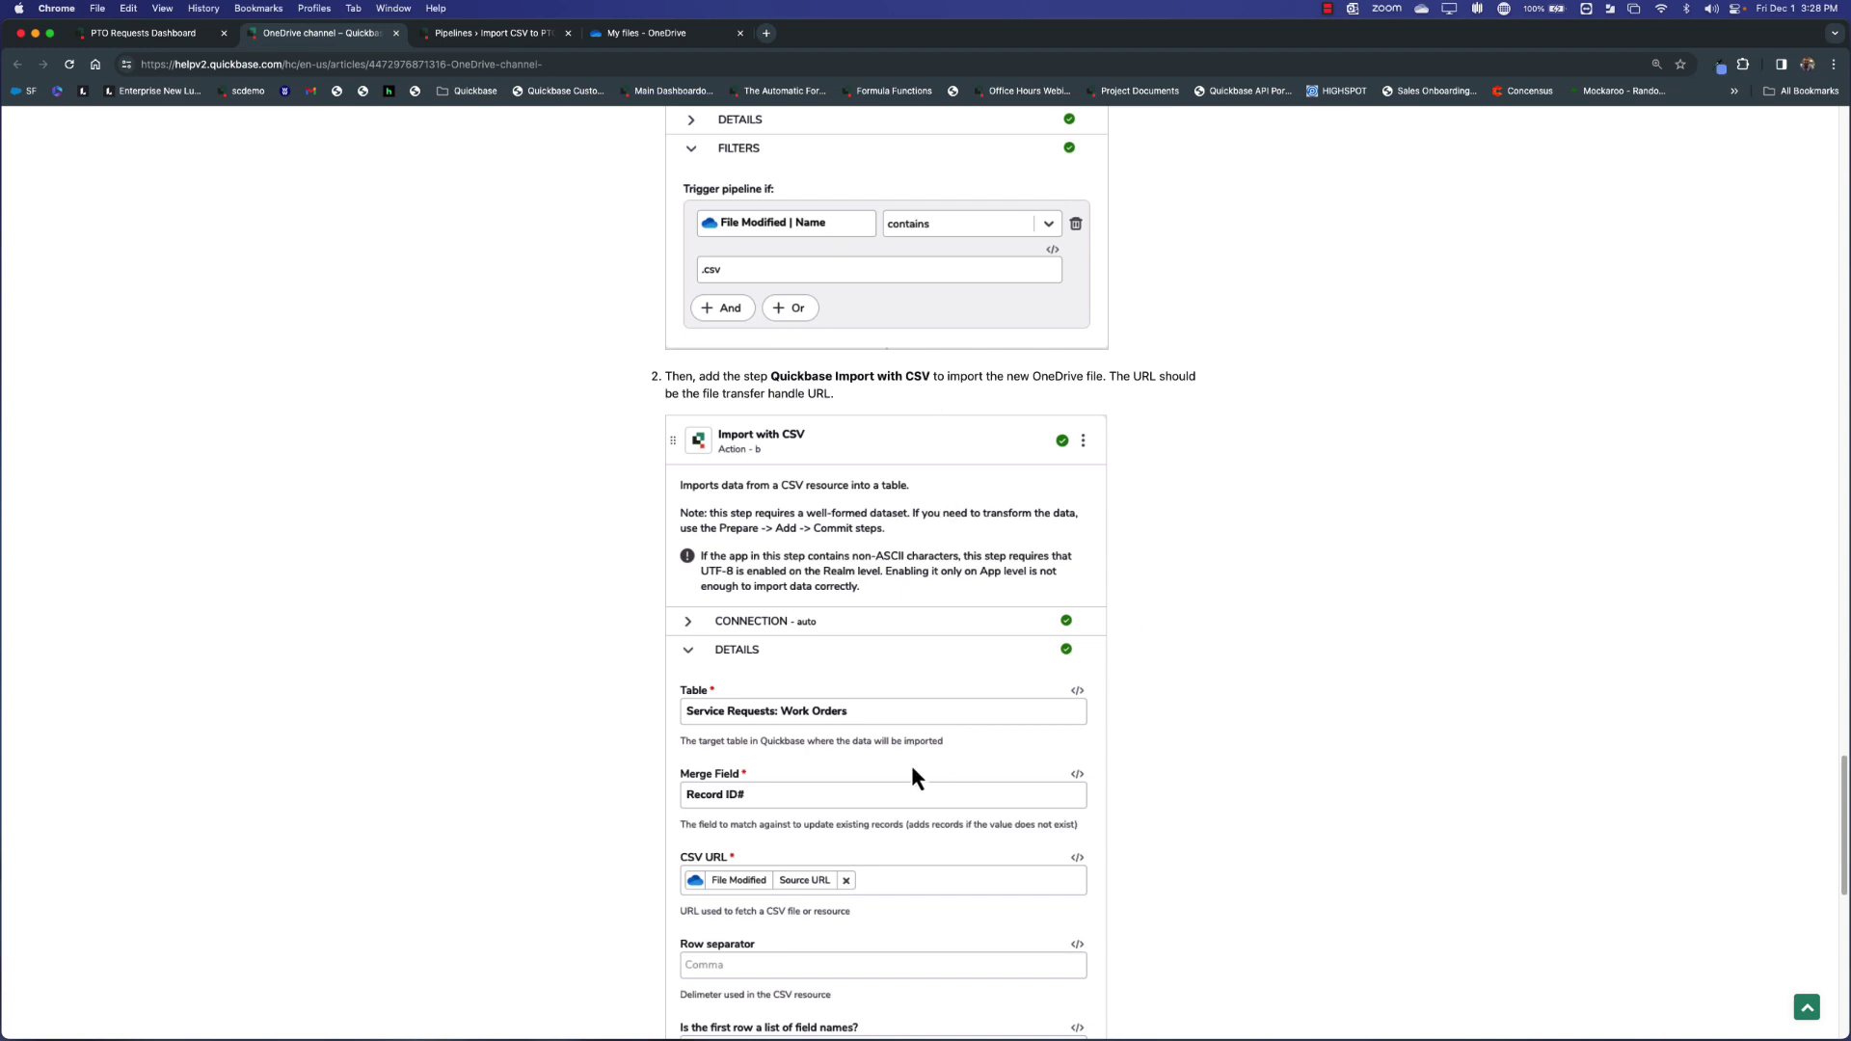
{"action": "scroll", "coordinate": [911, 777], "scroll_direction": "down", "scroll_amount": 1}
{"action": "mouse_move", "coordinate": [1104, 361]}
{"action": "left_mouse_down"}
{"action": "mouse_move", "coordinate": [726, 379]}
{"action": "mouse_move", "coordinate": [799, 385]}
{"action": "left_mouse_up"}
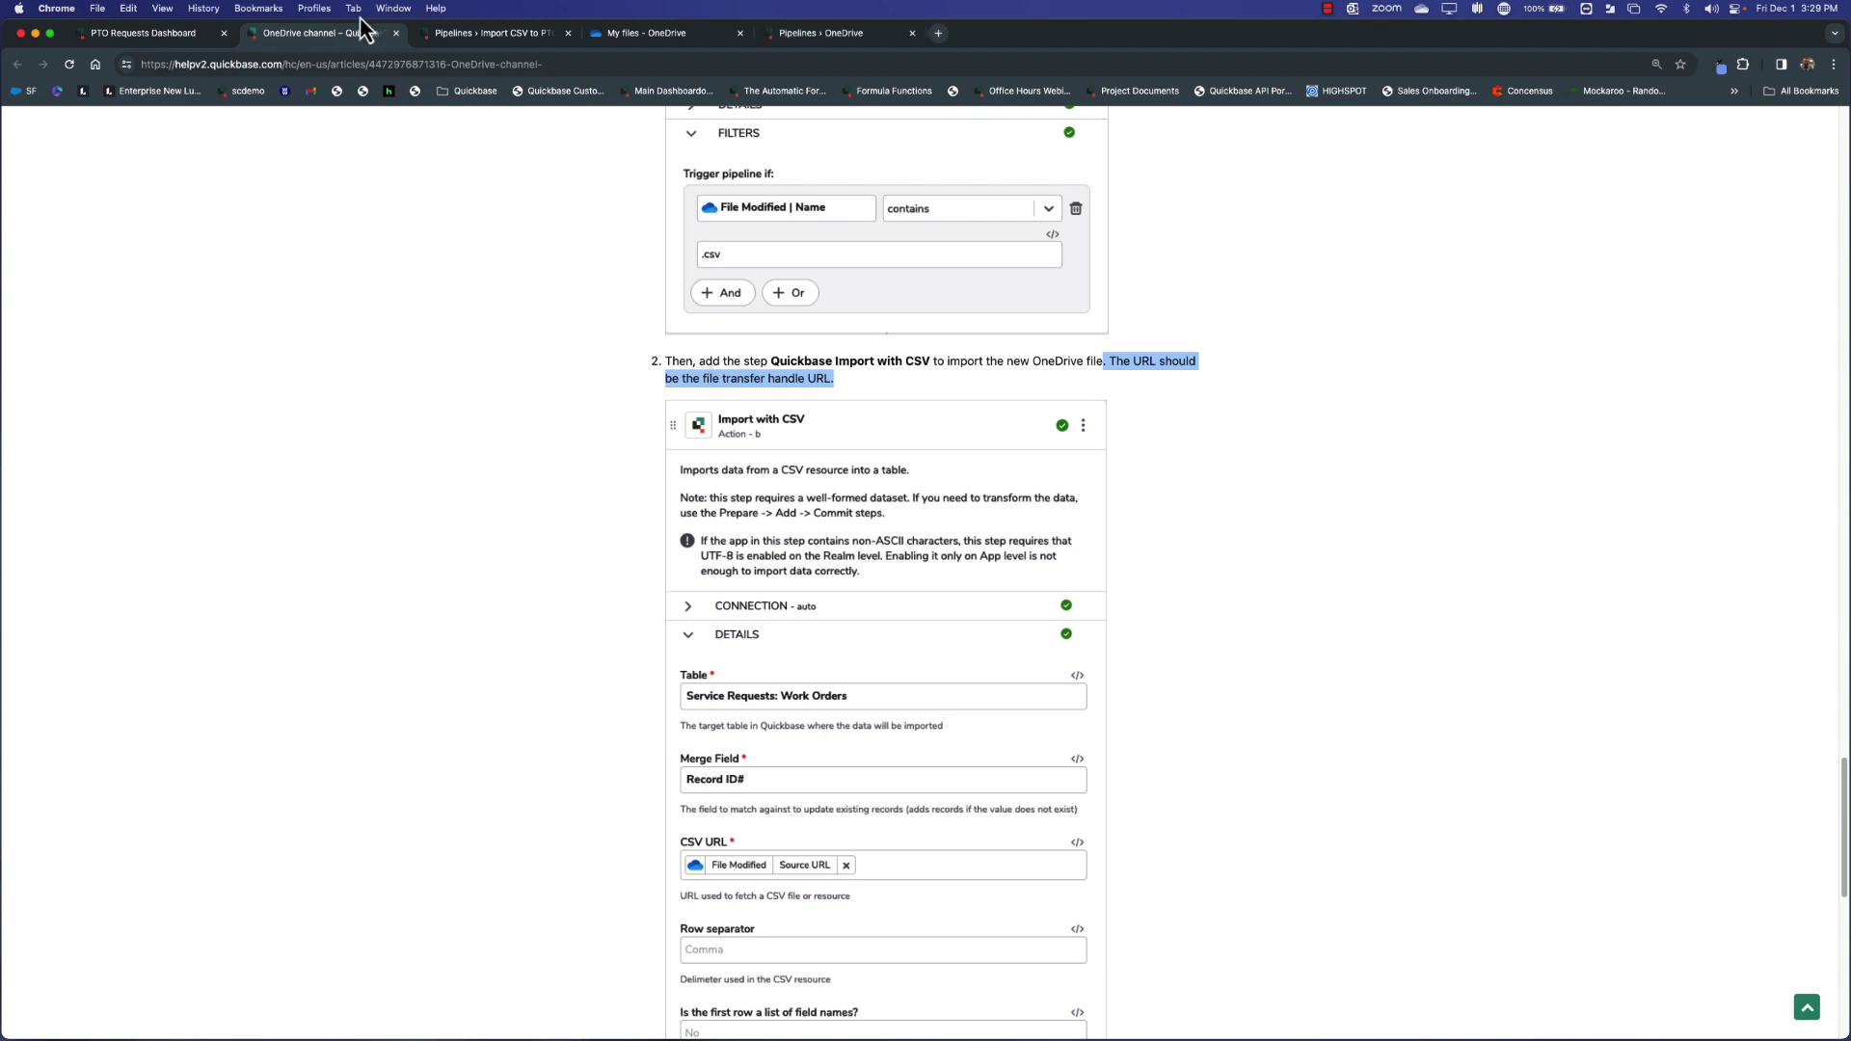
{"action": "left_click", "coordinate": [457, 36]}
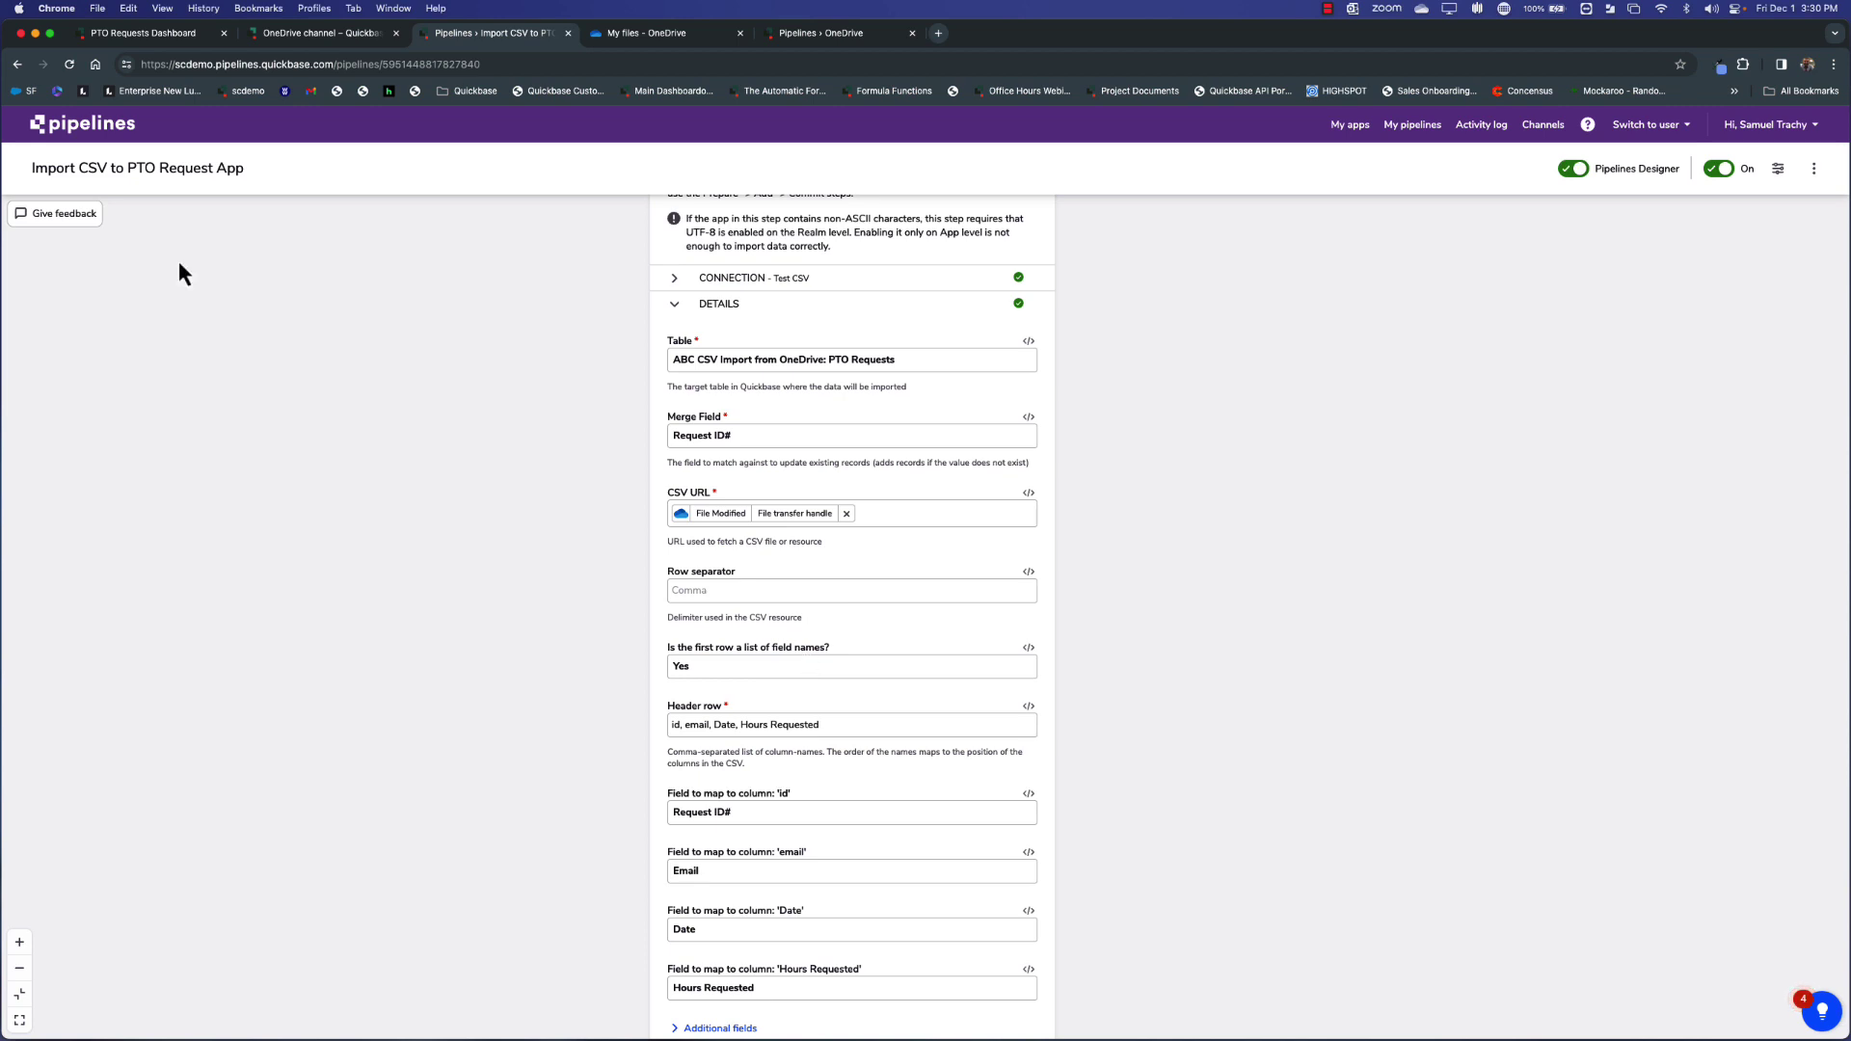
Widen column D in PTO REQUEST v4.csv so the Hours Requested header fits.
{"action": "left_click", "coordinate": [108, 35]}
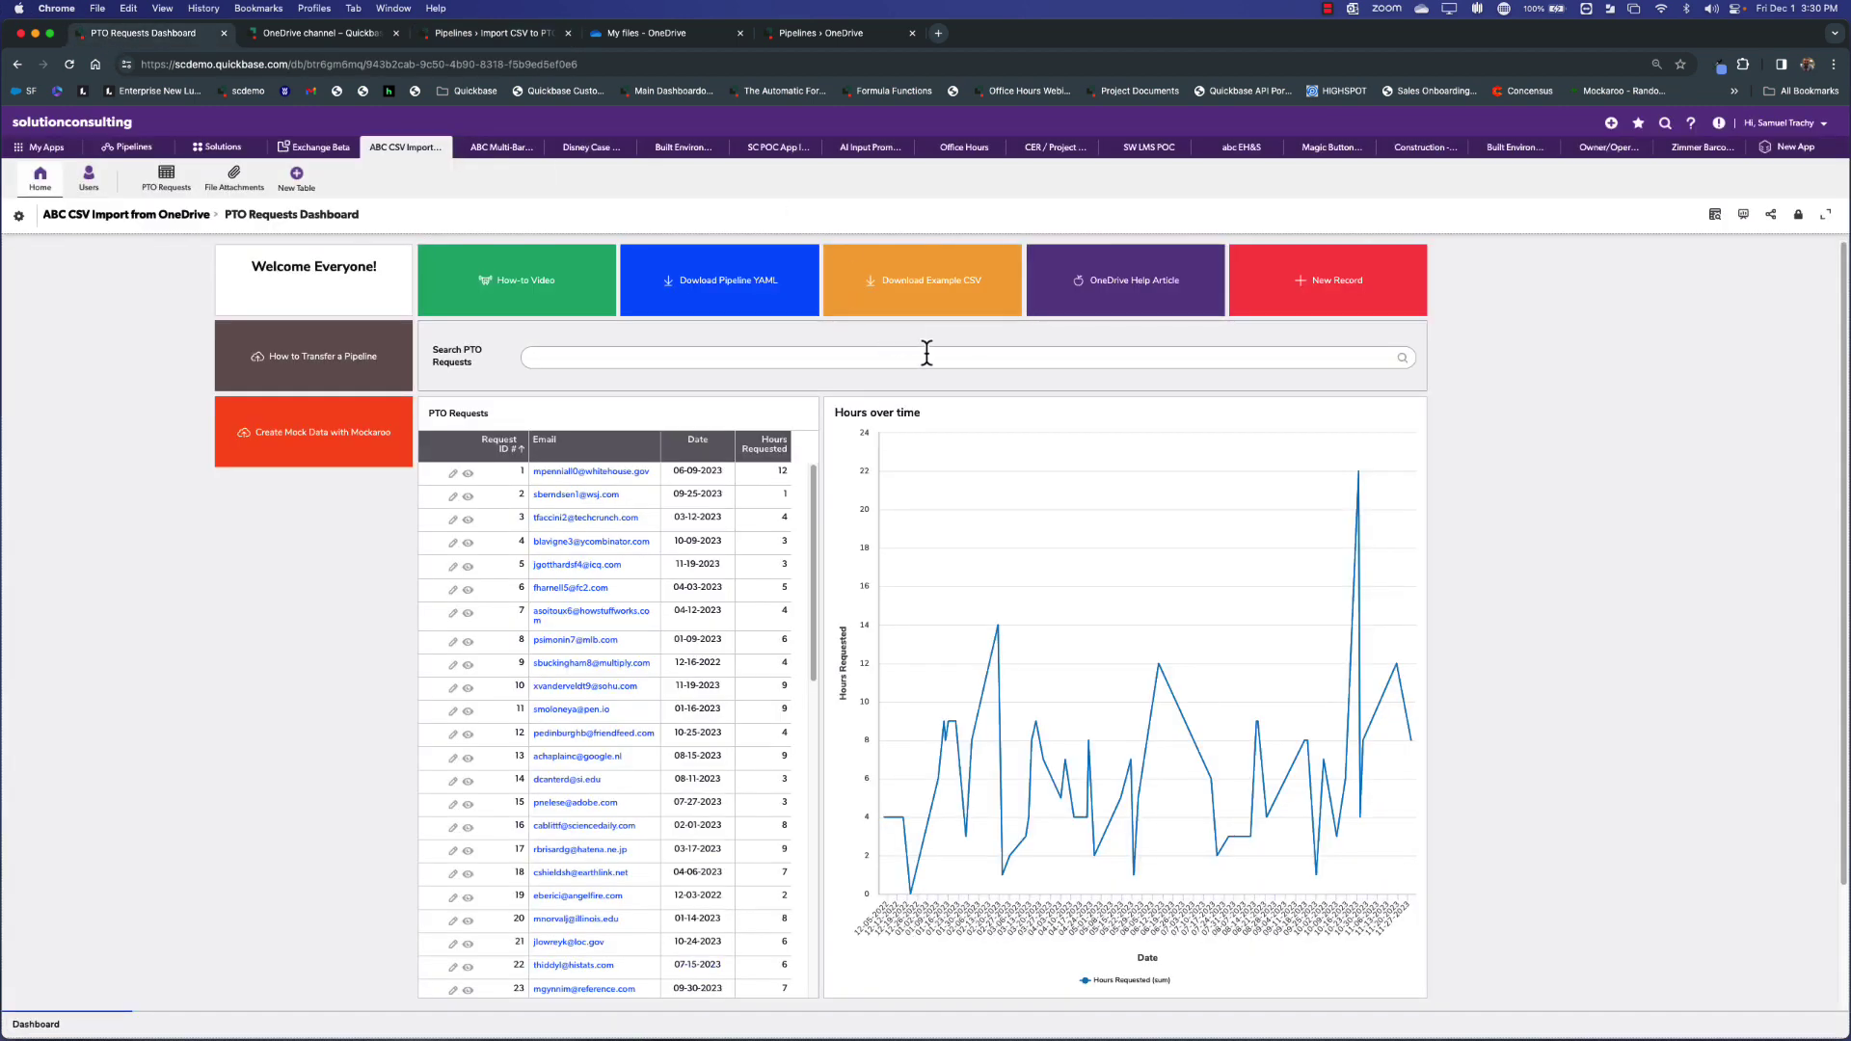
{"action": "left_click", "coordinate": [668, 35]}
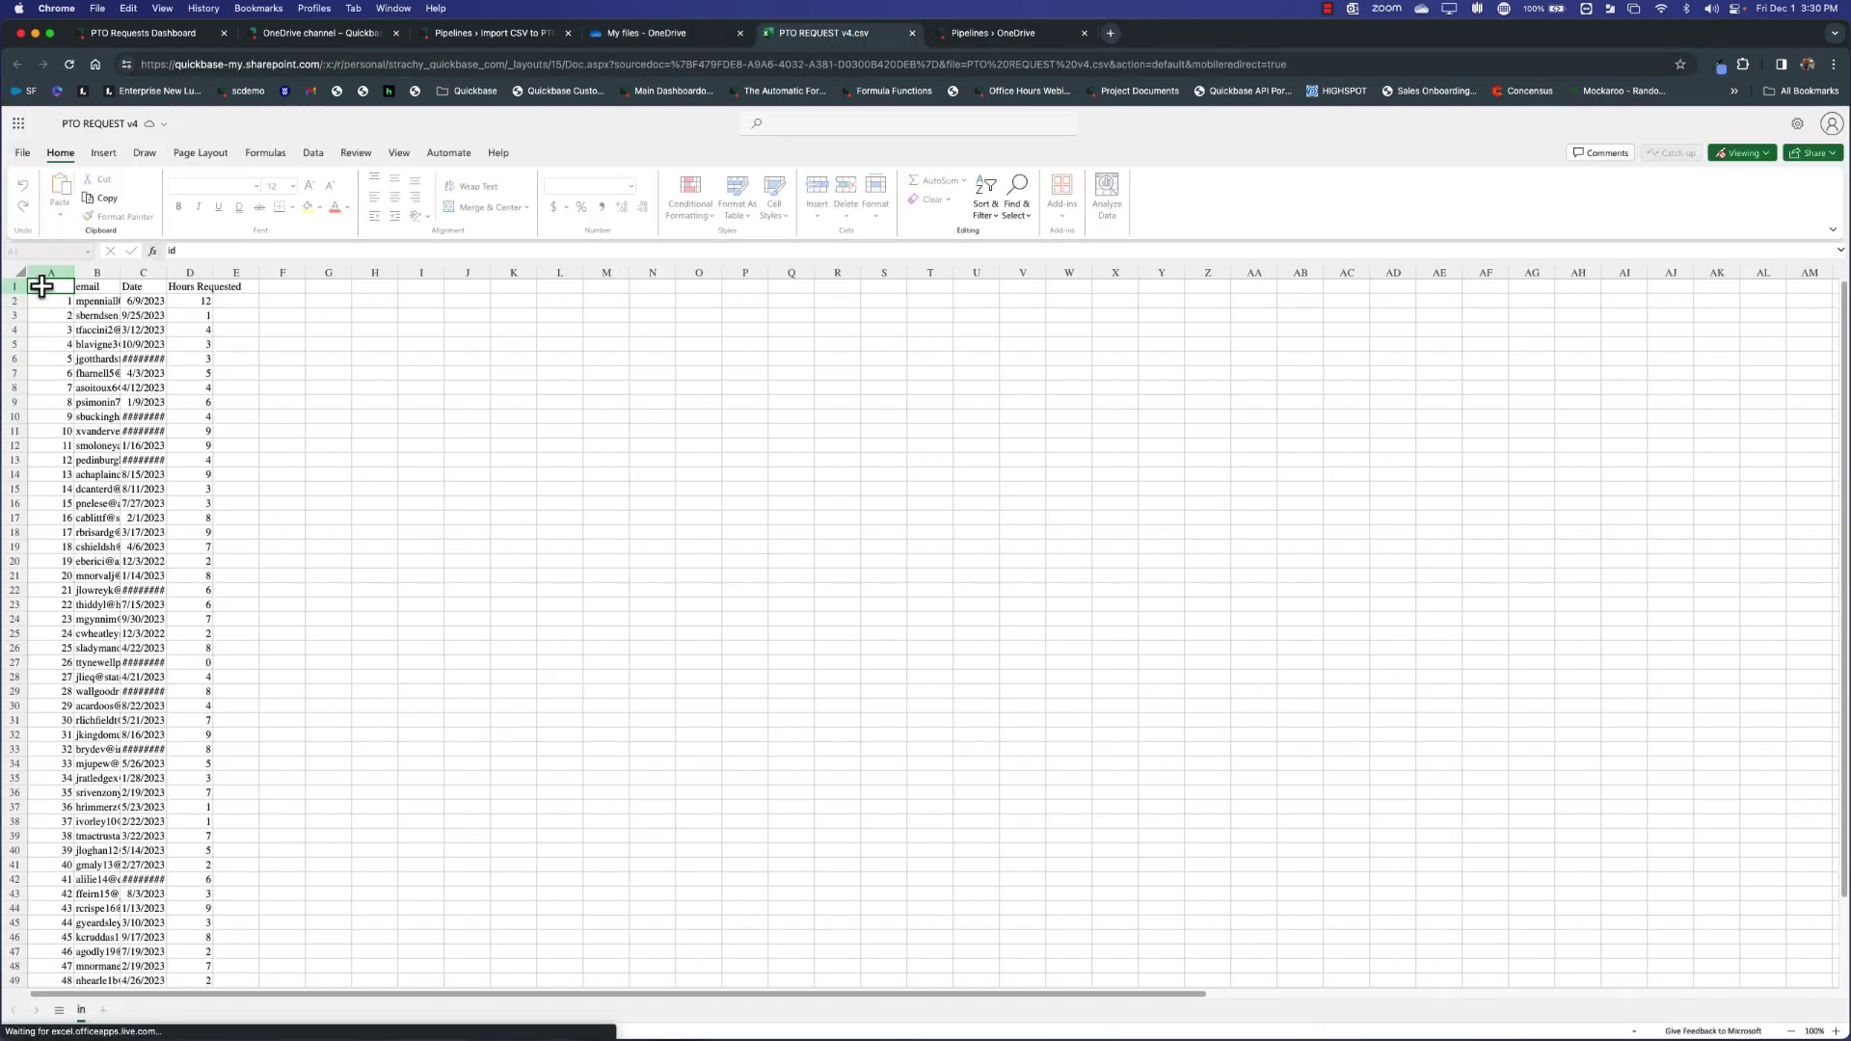
{"action": "left_click", "coordinate": [195, 288]}
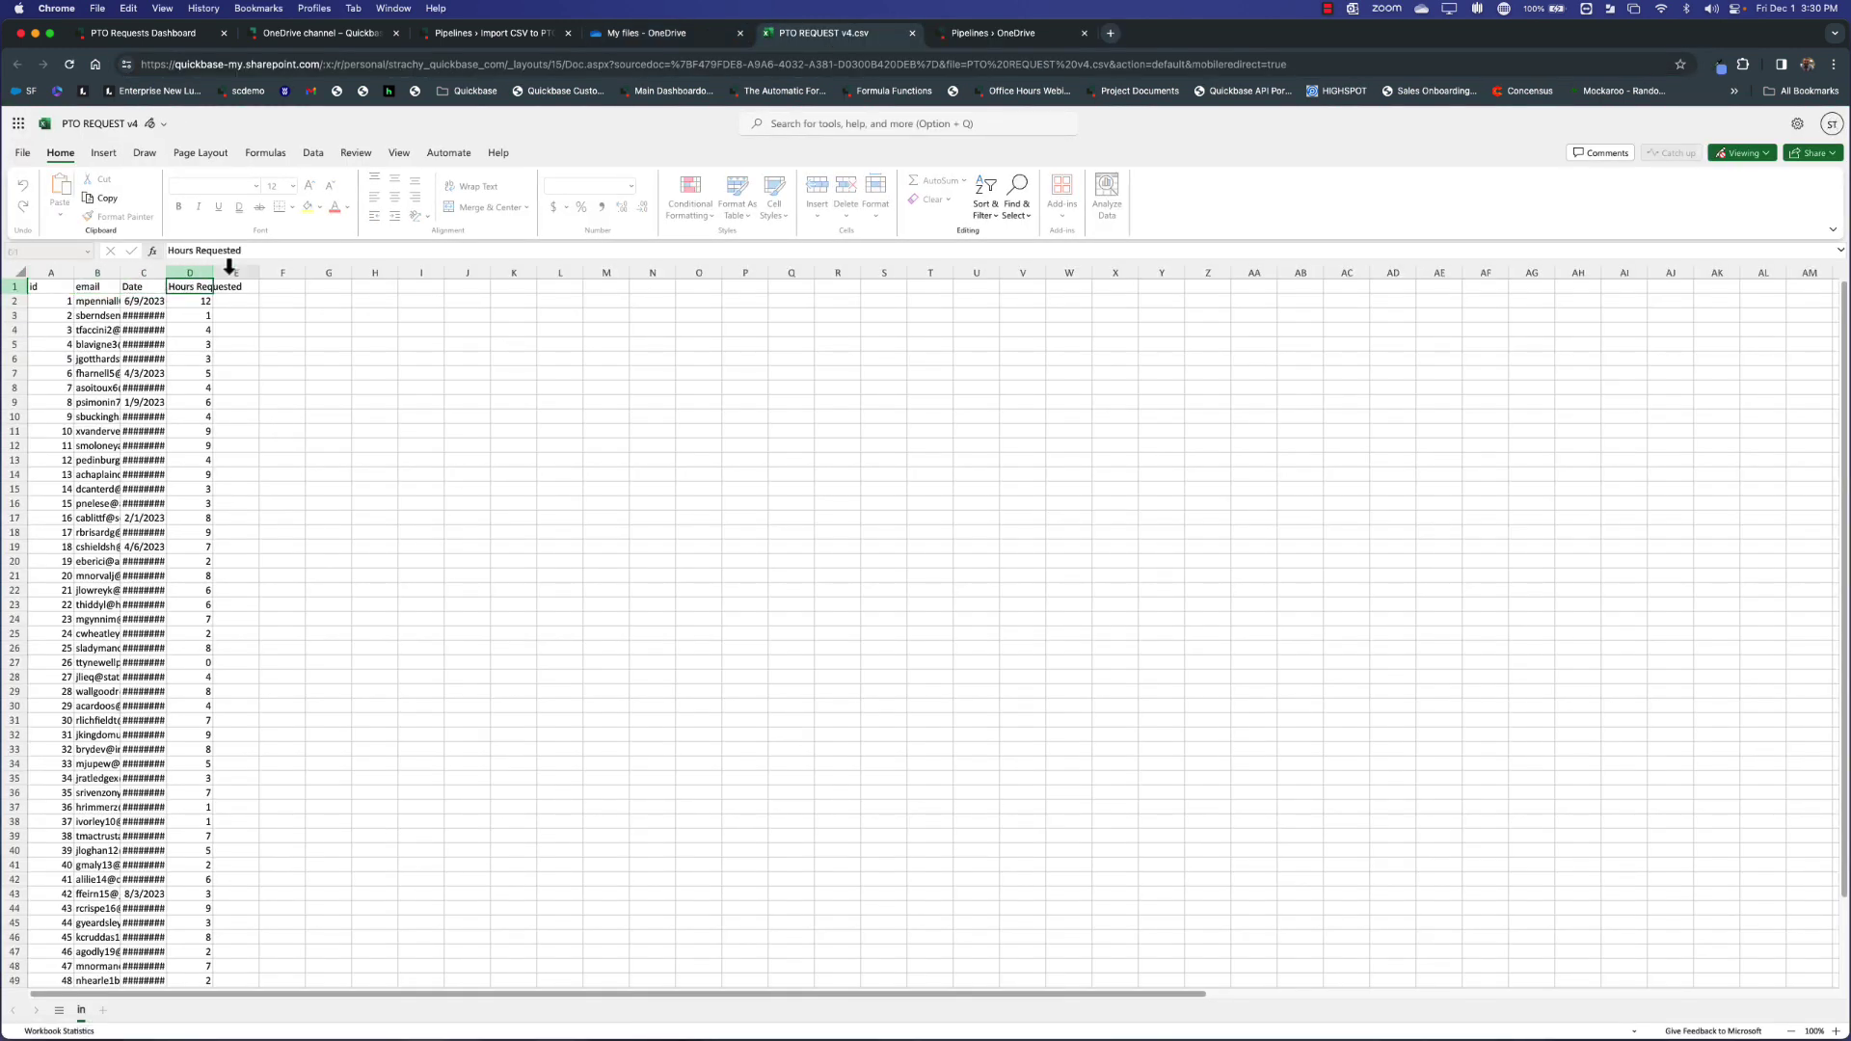
{"action": "left_click_drag", "start_coordinate": [216, 283], "coordinate": [257, 277]}
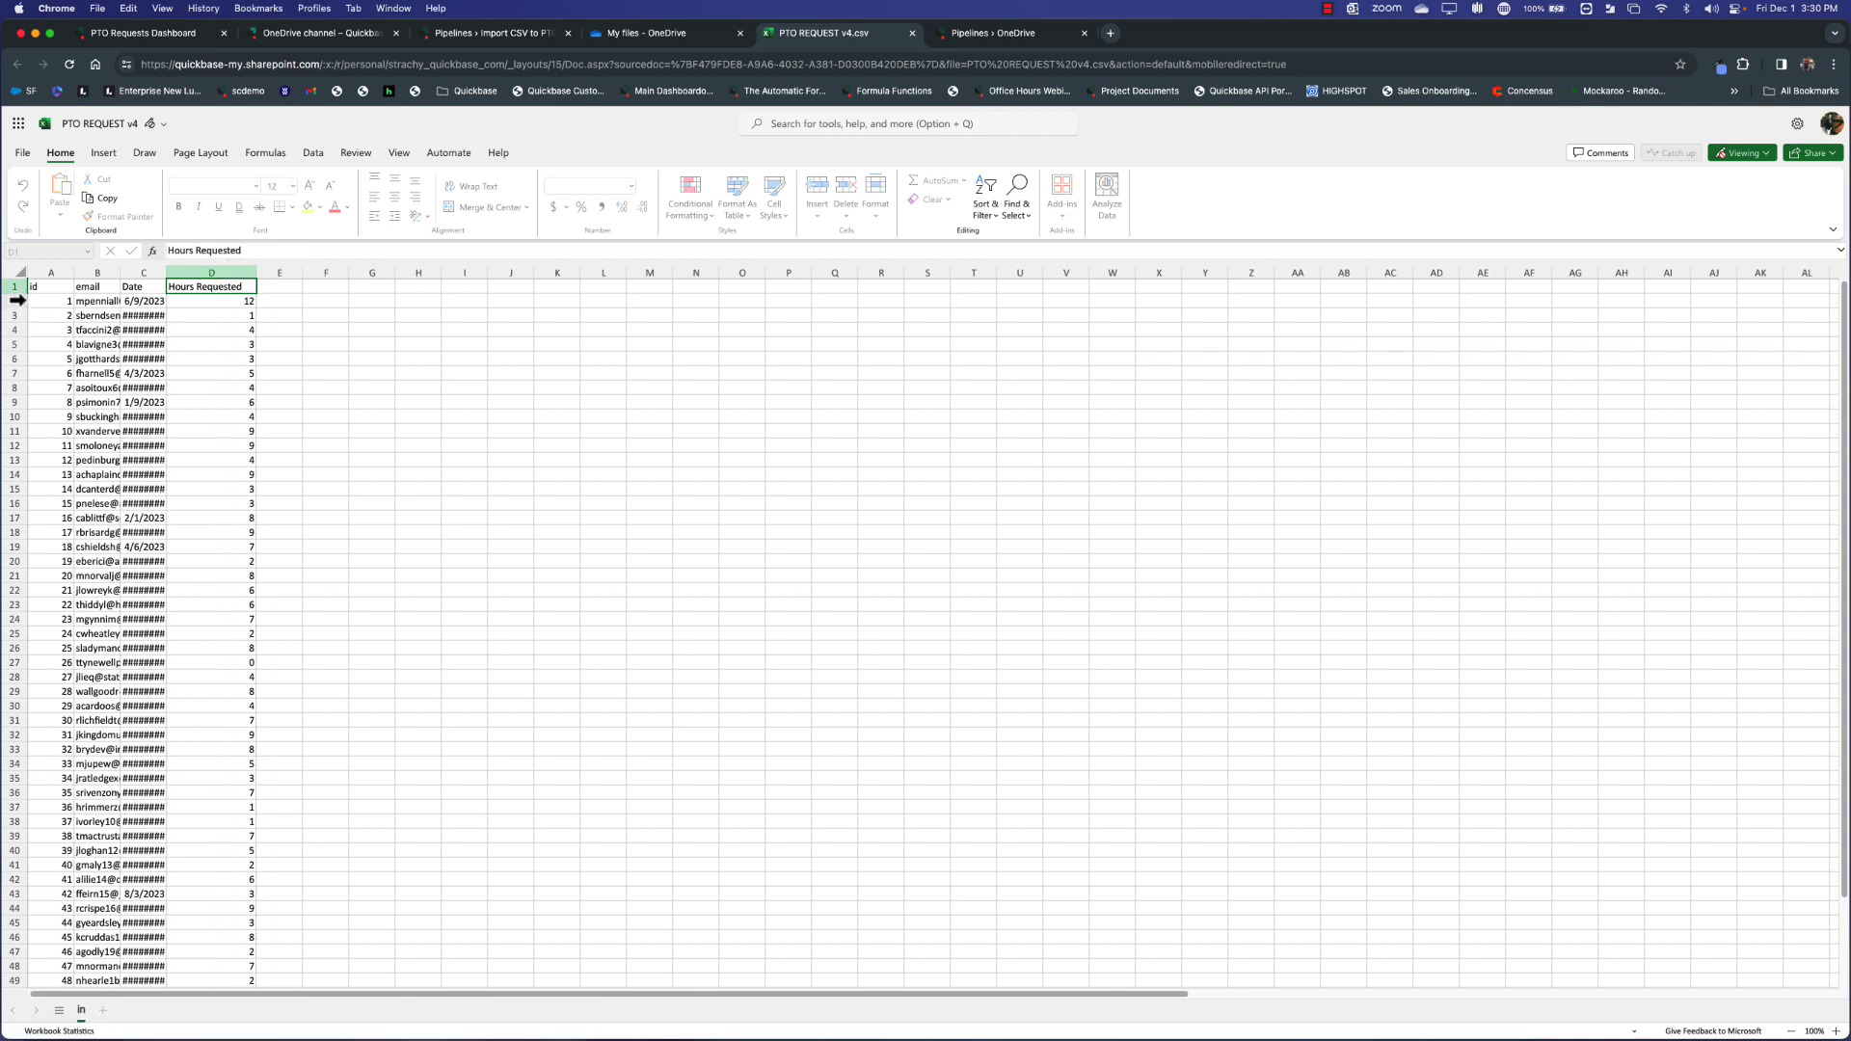
Check that the CSV headers id, email, Date, Hours Requested match the pipeline's Header row.
{"action": "left_click", "coordinate": [453, 34]}
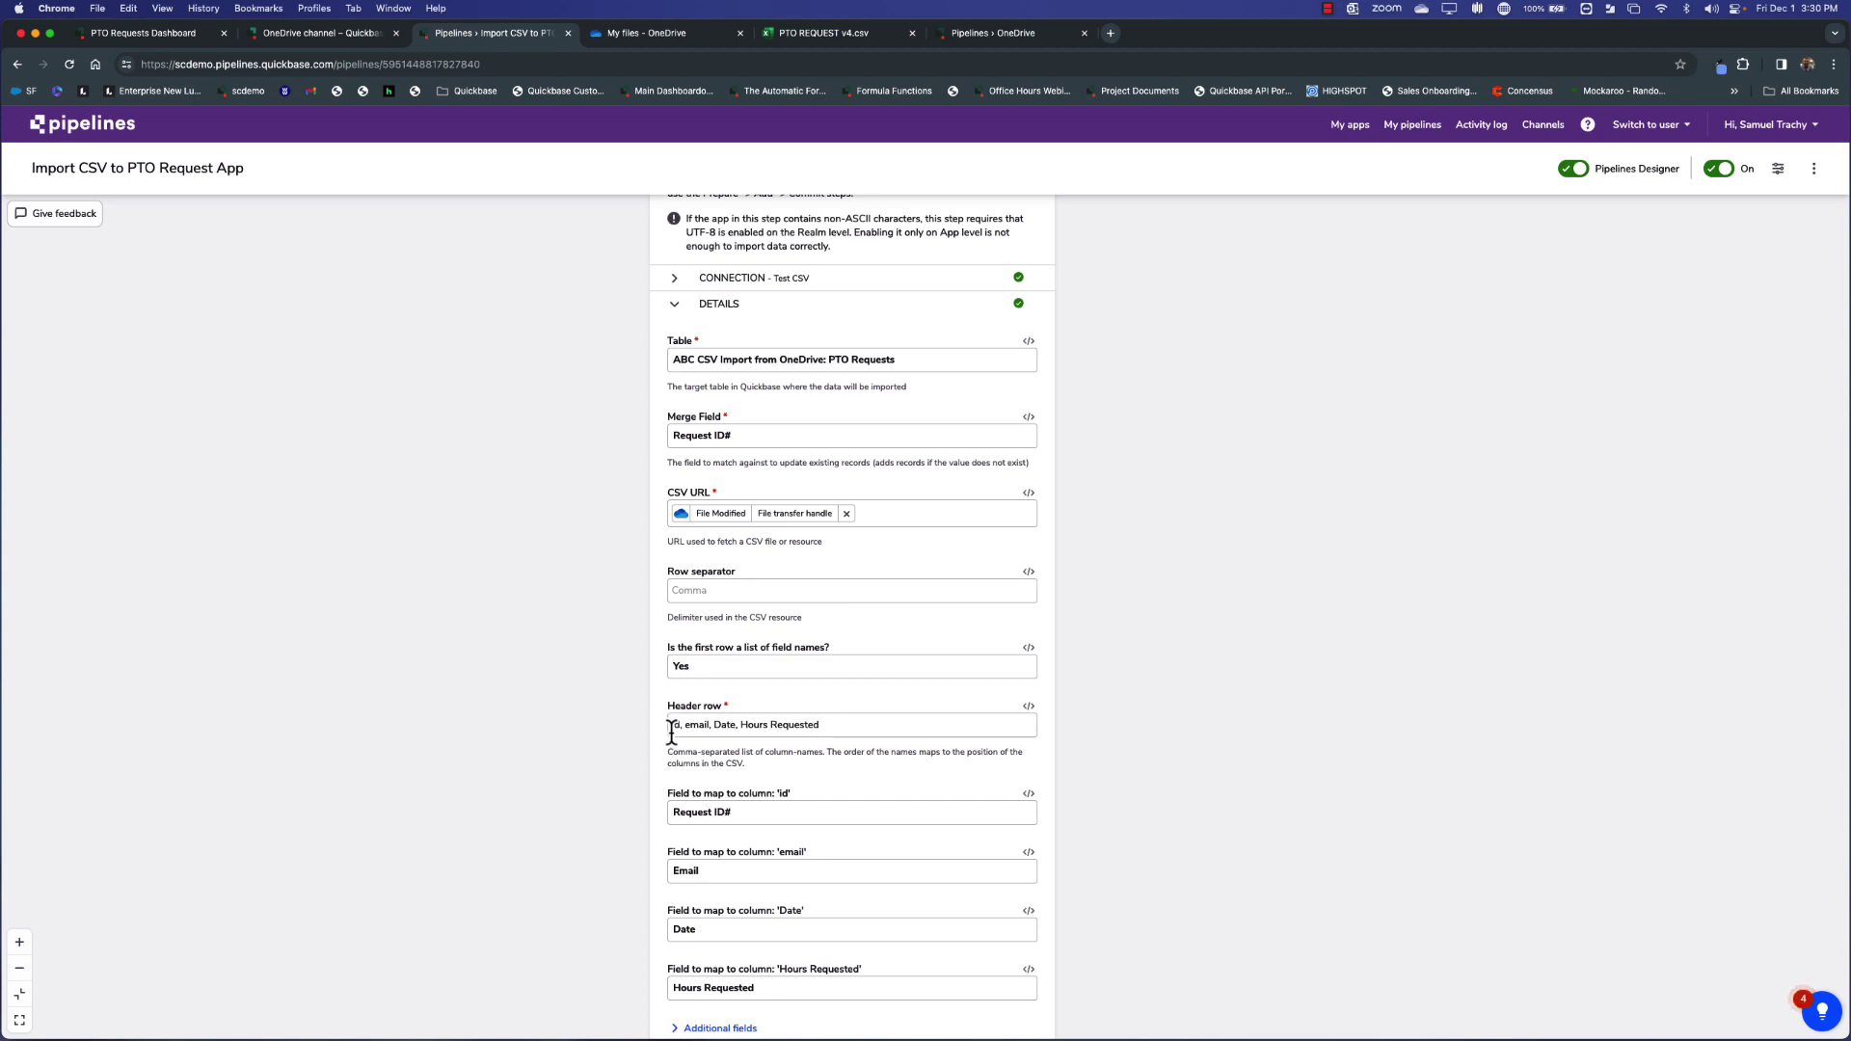
{"action": "left_click", "coordinate": [812, 32]}
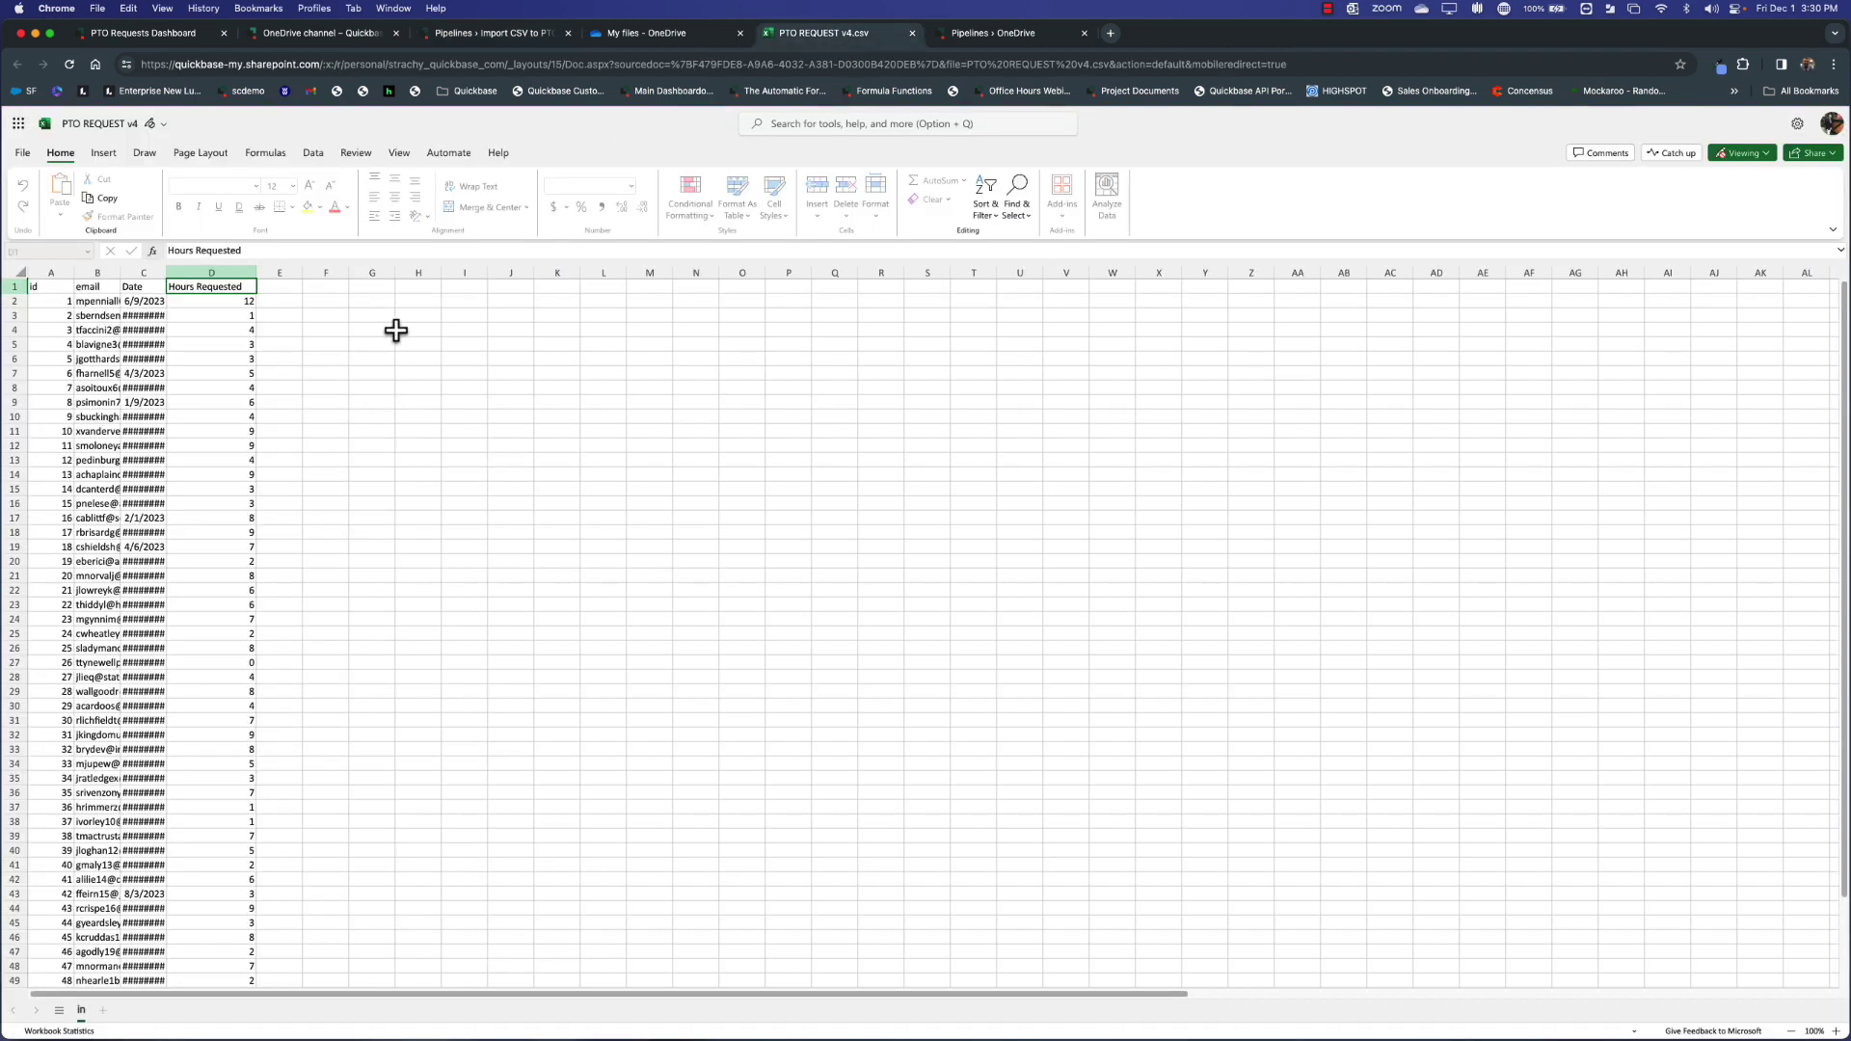
{"action": "left_click", "coordinate": [487, 43]}
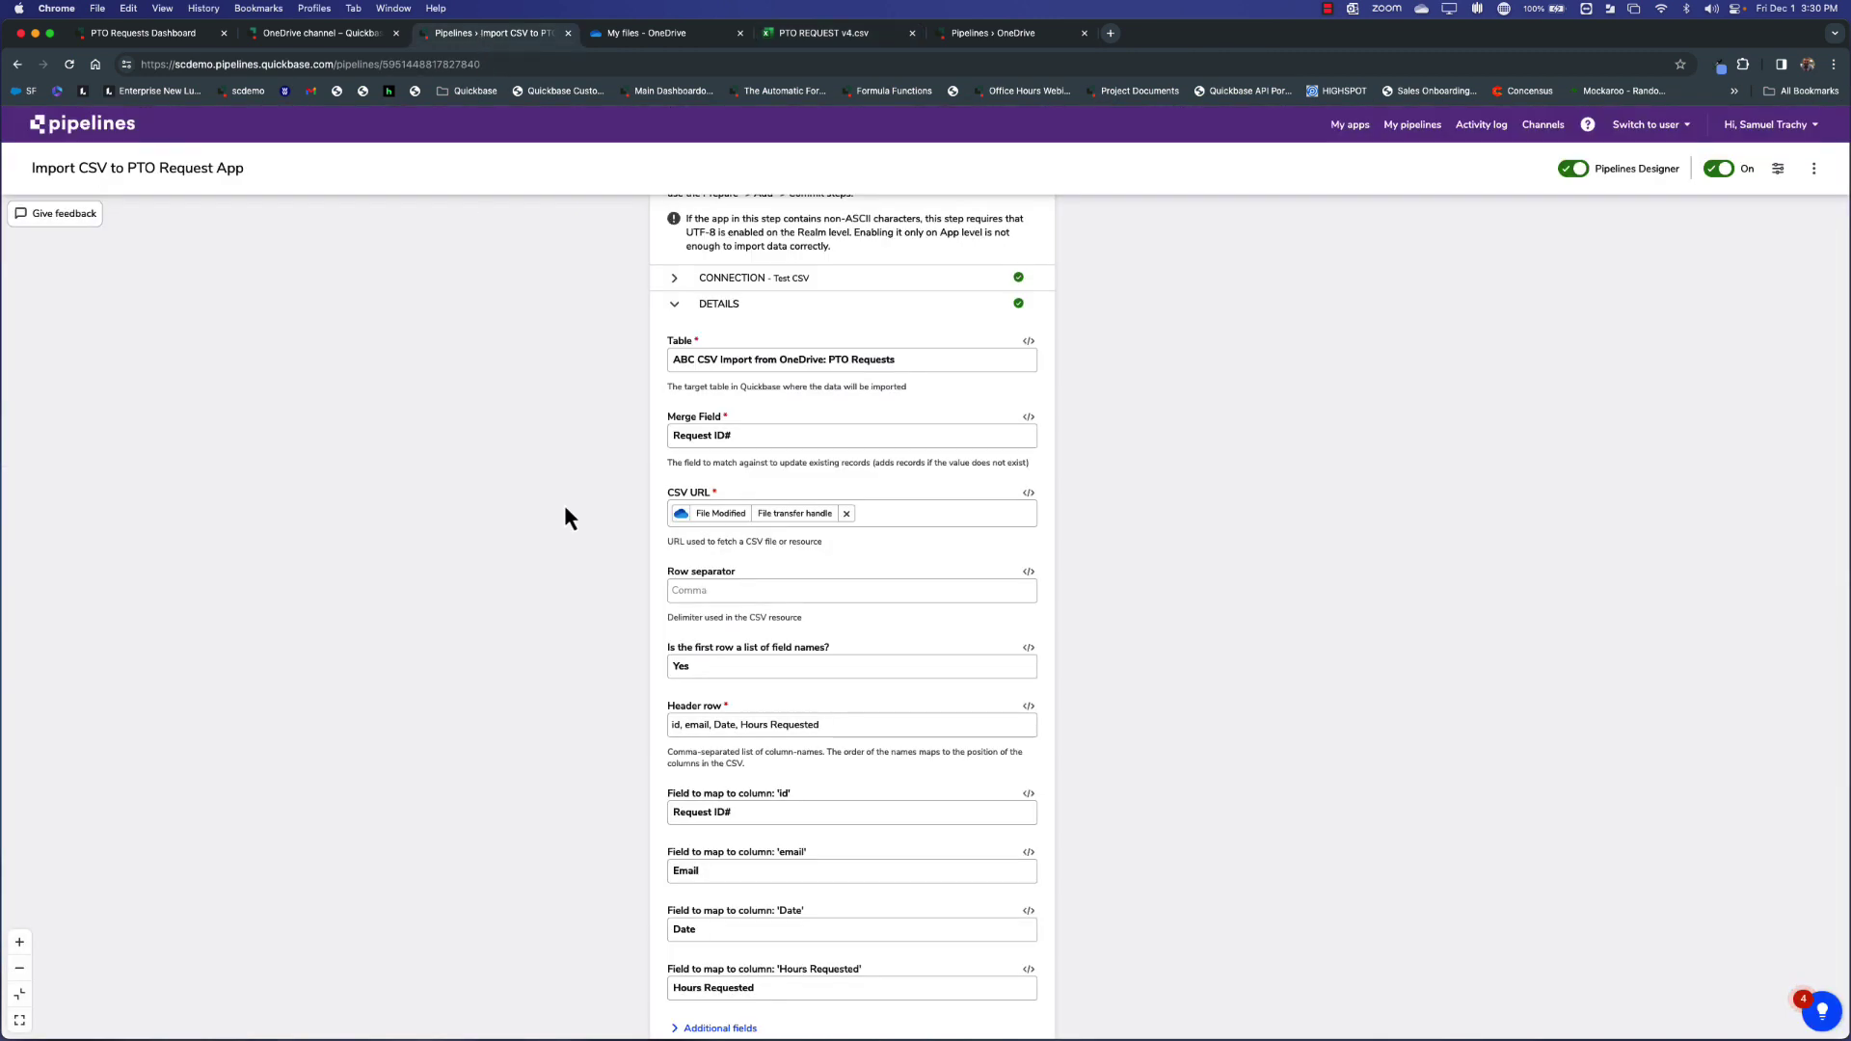
{"action": "left_click", "coordinate": [856, 715]}
{"action": "left_click", "coordinate": [1233, 771]}
{"action": "scroll", "coordinate": [1111, 863], "scroll_direction": "down", "scroll_amount": 2}
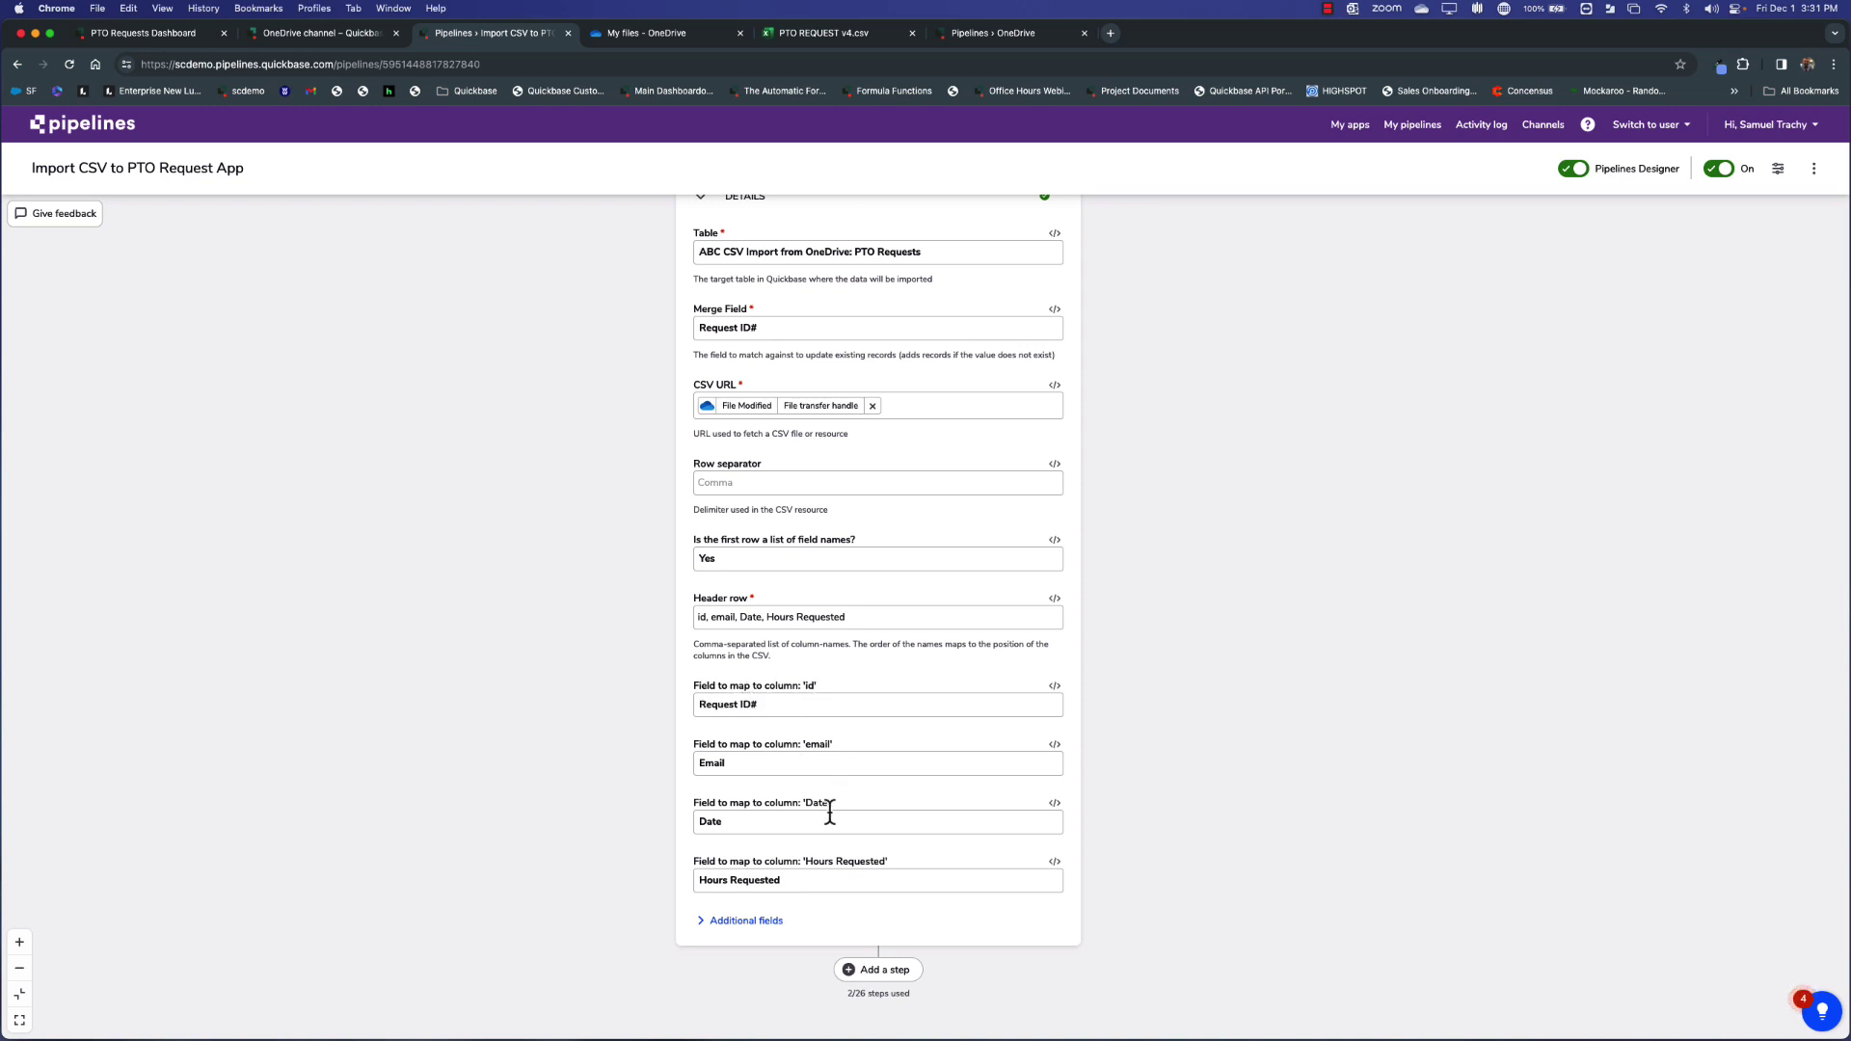
{"action": "left_click", "coordinate": [813, 705]}
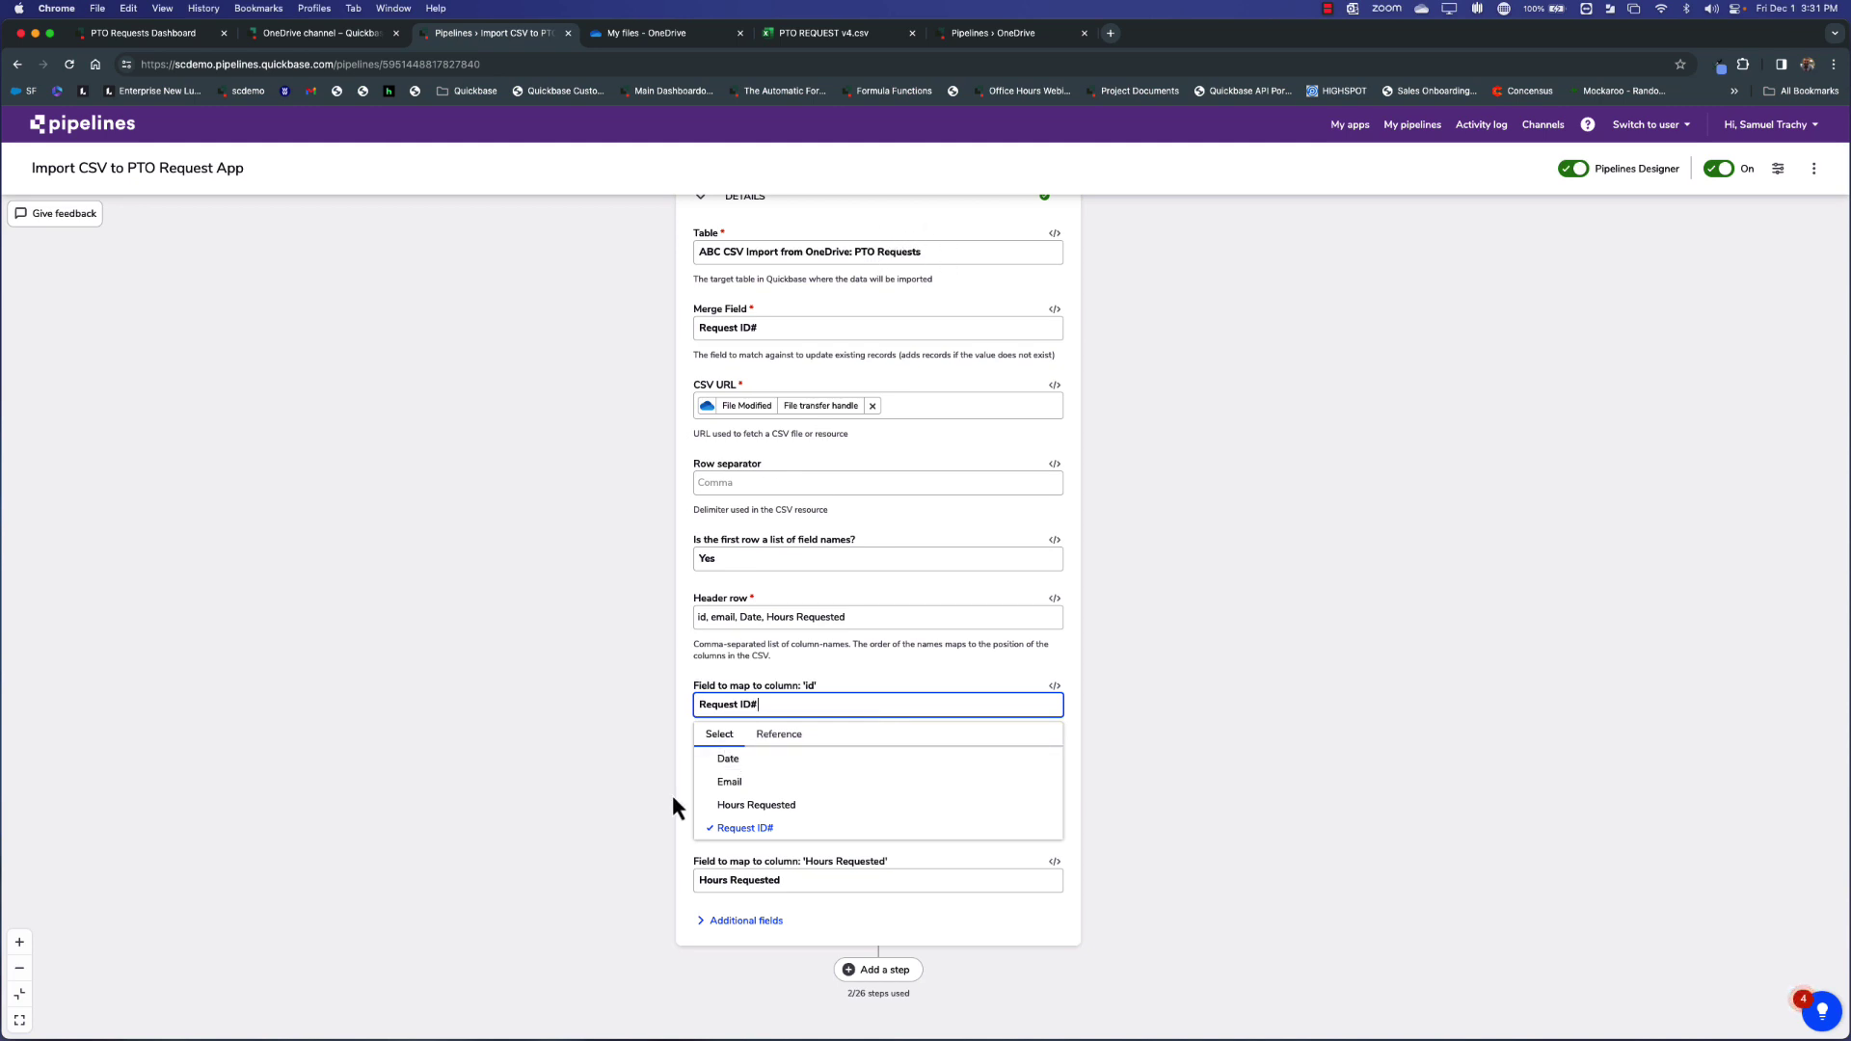
{"action": "left_click", "coordinate": [546, 763]}
{"action": "left_click", "coordinate": [764, 707]}
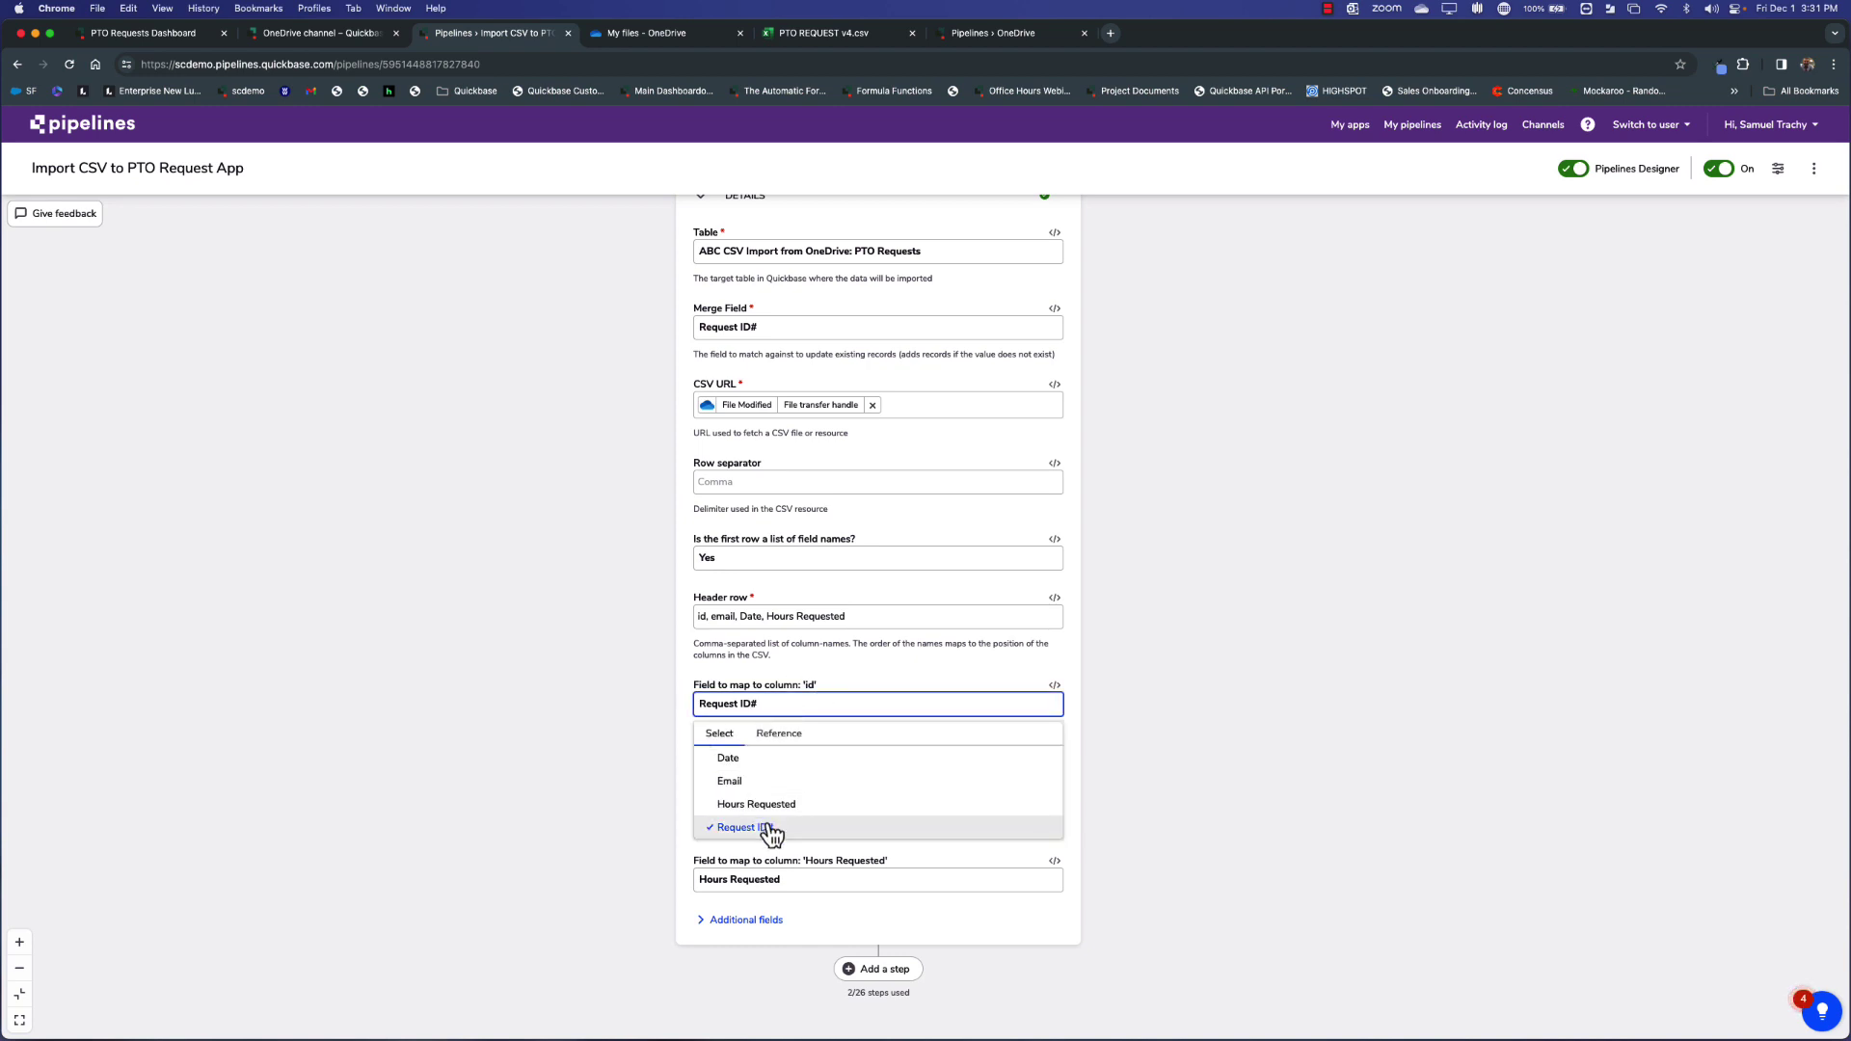
{"action": "left_click", "coordinate": [558, 728]}
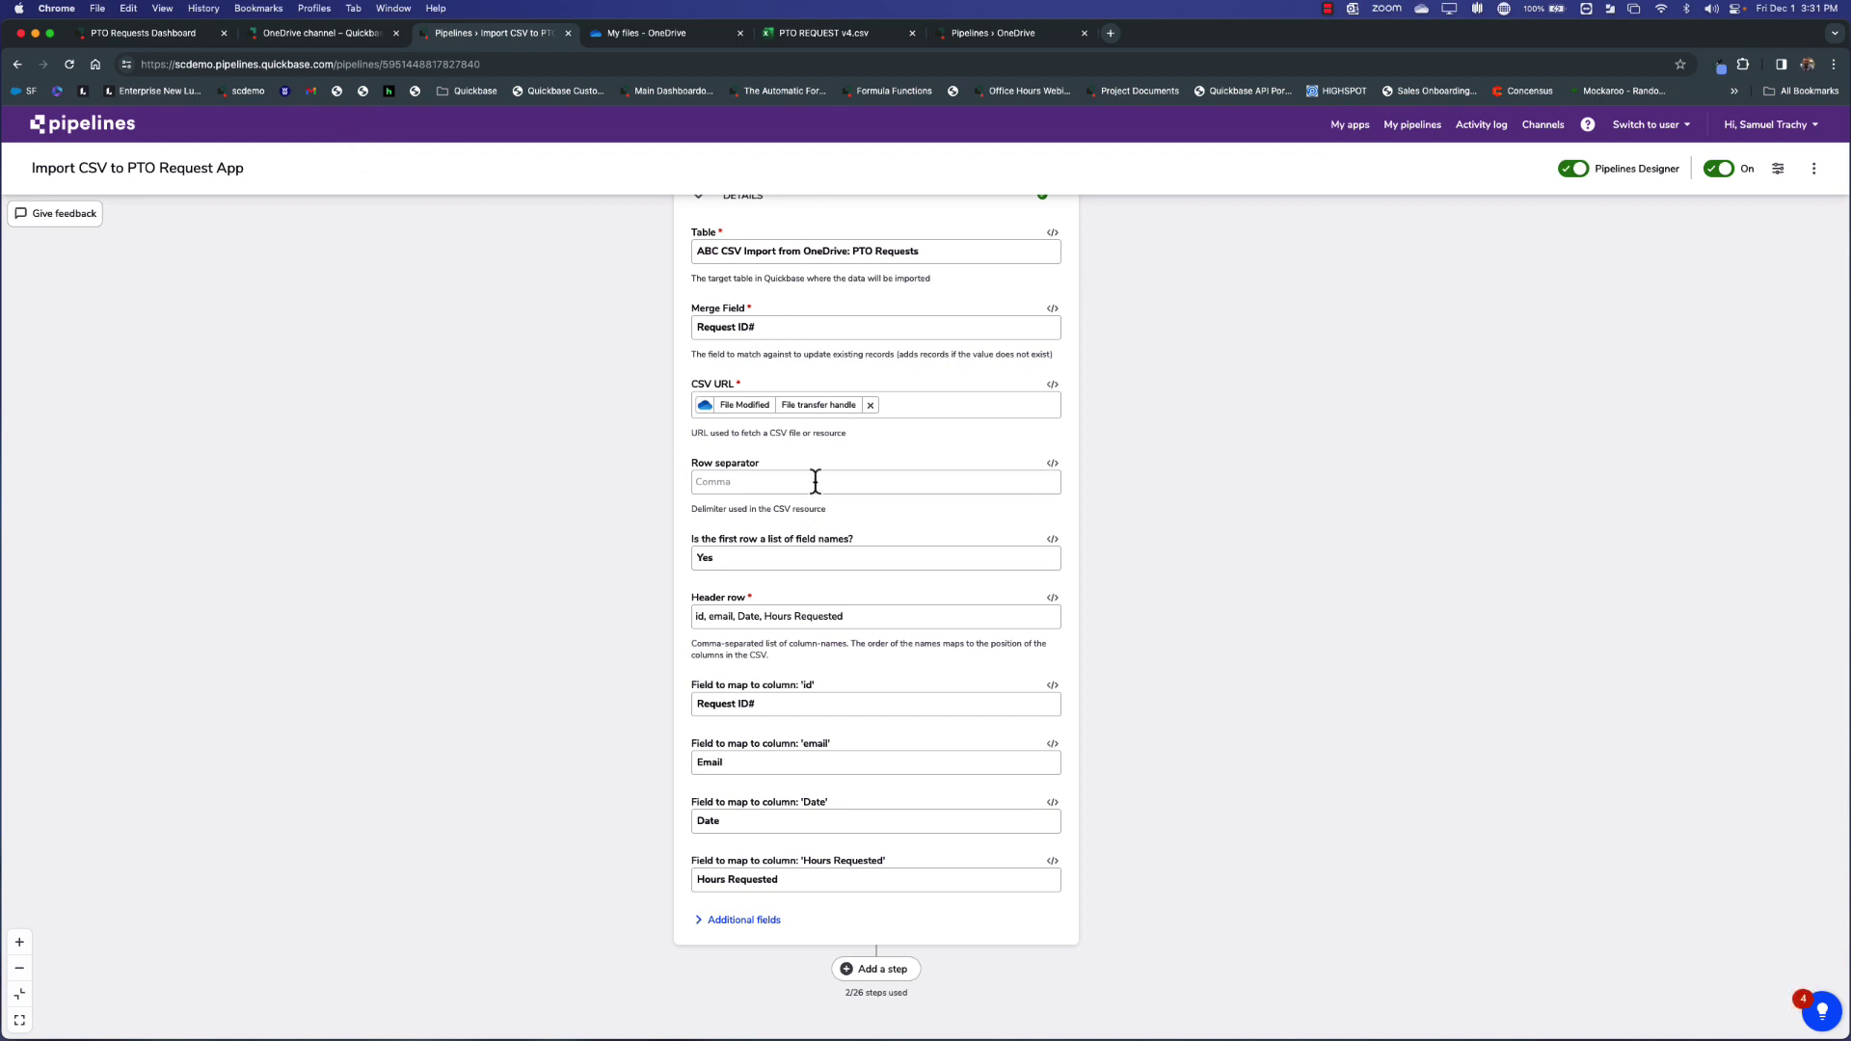
{"action": "scroll", "coordinate": [815, 480], "scroll_direction": "up", "scroll_amount": 10}
{"action": "scroll", "coordinate": [813, 480], "scroll_direction": "down", "scroll_amount": 5}
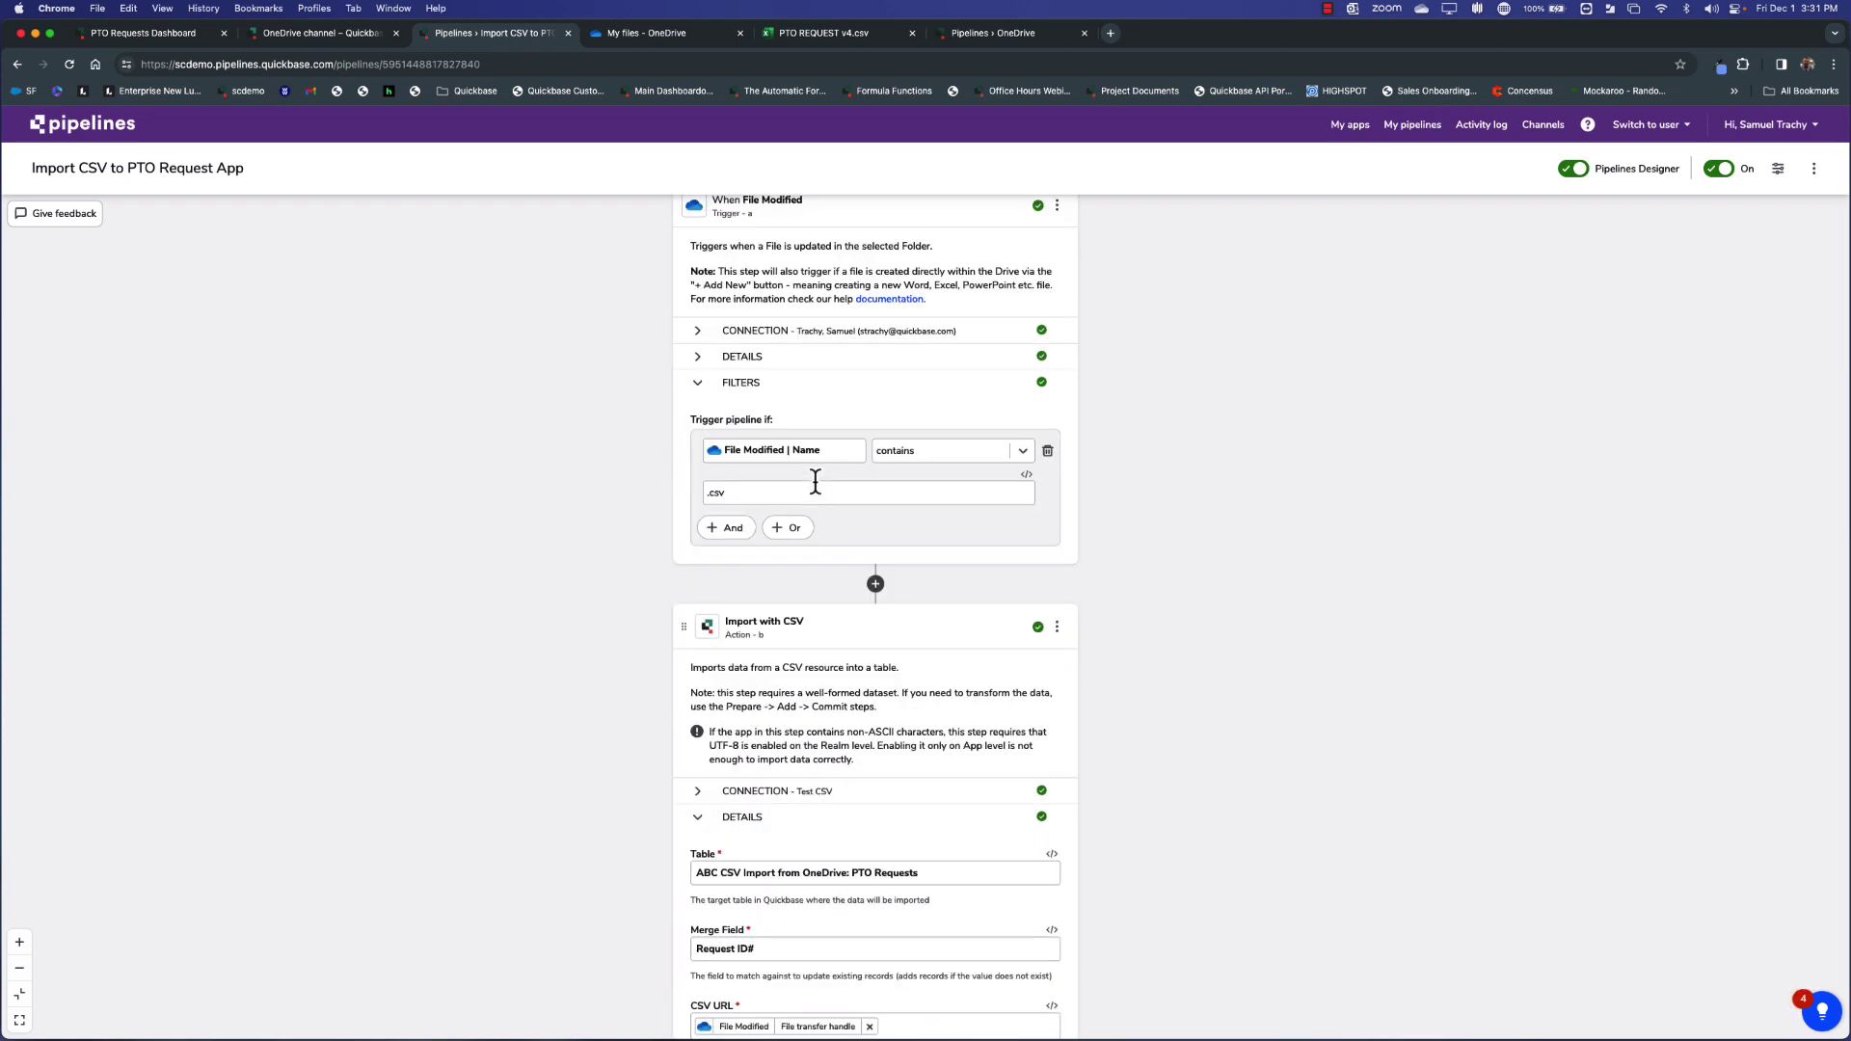
{"action": "scroll", "coordinate": [814, 481], "scroll_direction": "up", "scroll_amount": 1}
{"action": "scroll", "coordinate": [814, 480], "scroll_direction": "up", "scroll_amount": 1}
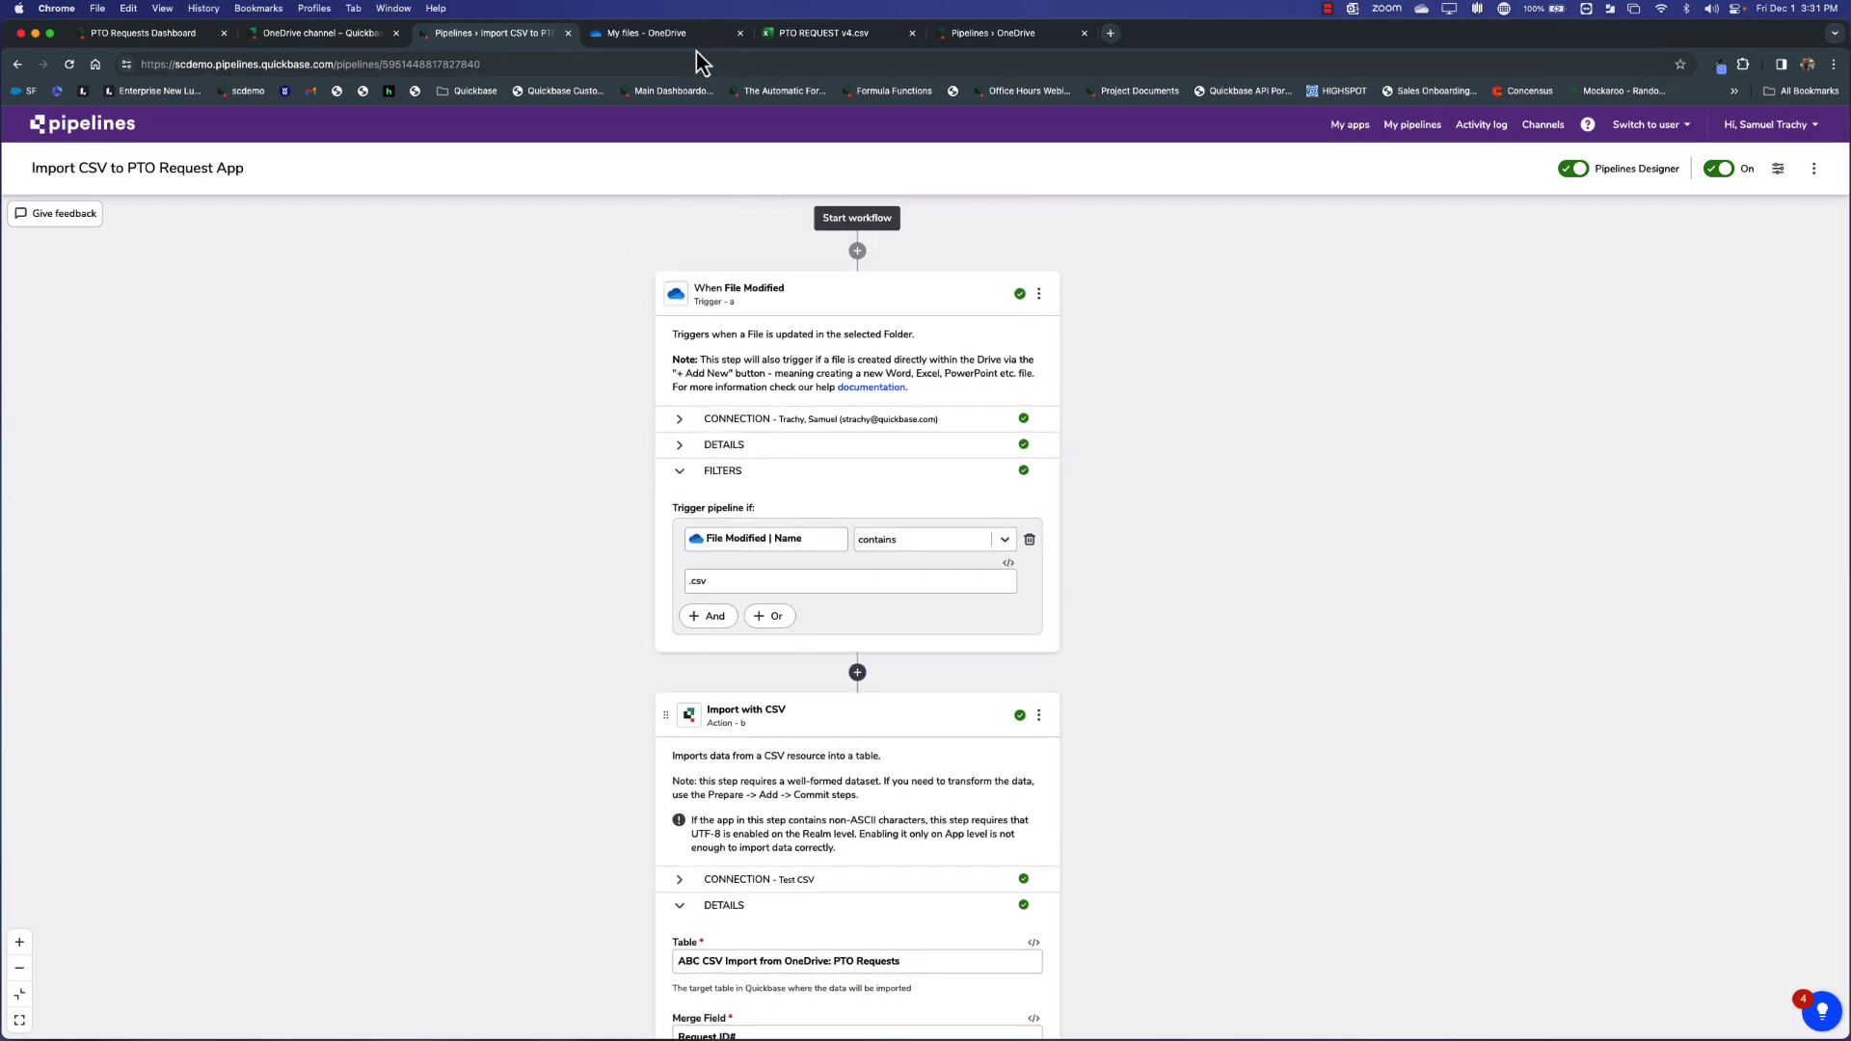
Bring up the OneDrive My files list containing PTO REQUEST v4.csv.
{"action": "left_click", "coordinate": [665, 32]}
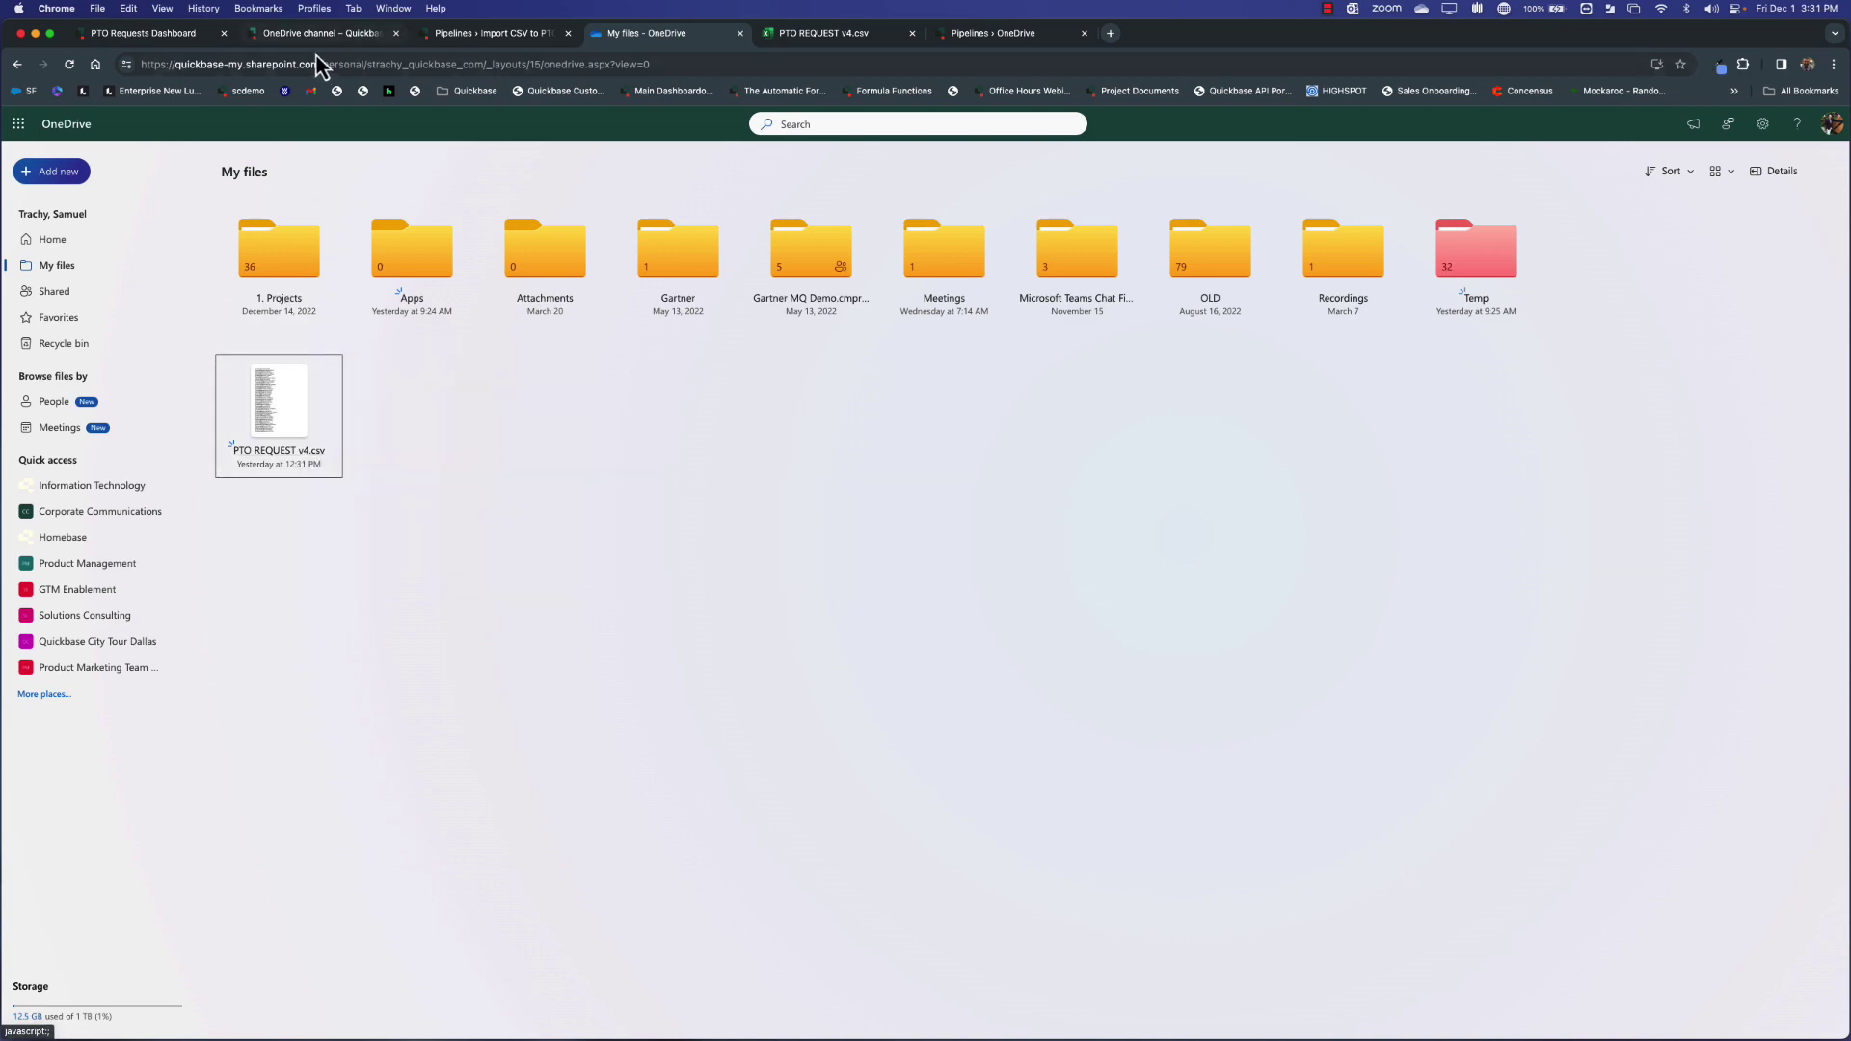
Highlight the File Modified triggers: title updates, content changes and files created directly in the drive.
{"action": "left_click", "coordinate": [342, 34]}
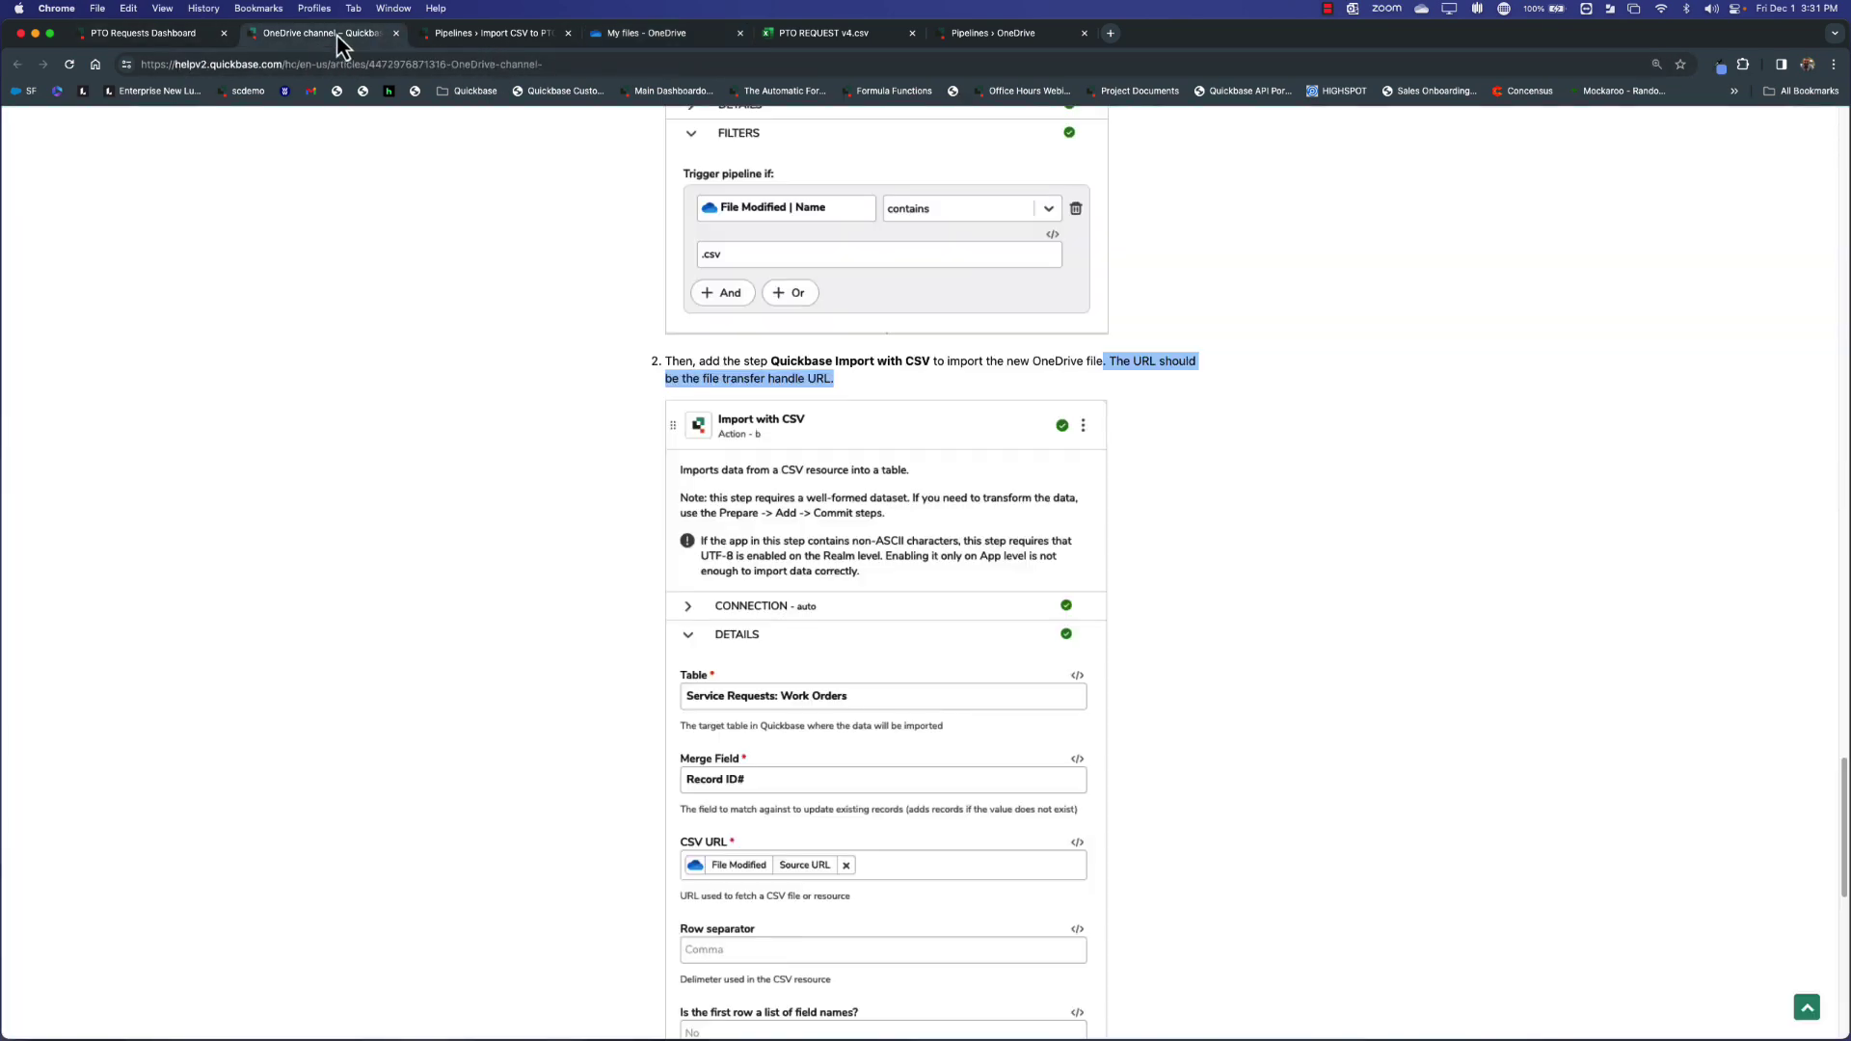
{"action": "scroll", "coordinate": [1010, 303], "scroll_direction": "up", "scroll_amount": 5}
{"action": "scroll", "coordinate": [1010, 302], "scroll_direction": "up", "scroll_amount": 5}
{"action": "scroll", "coordinate": [1011, 302], "scroll_direction": "up", "scroll_amount": 2}
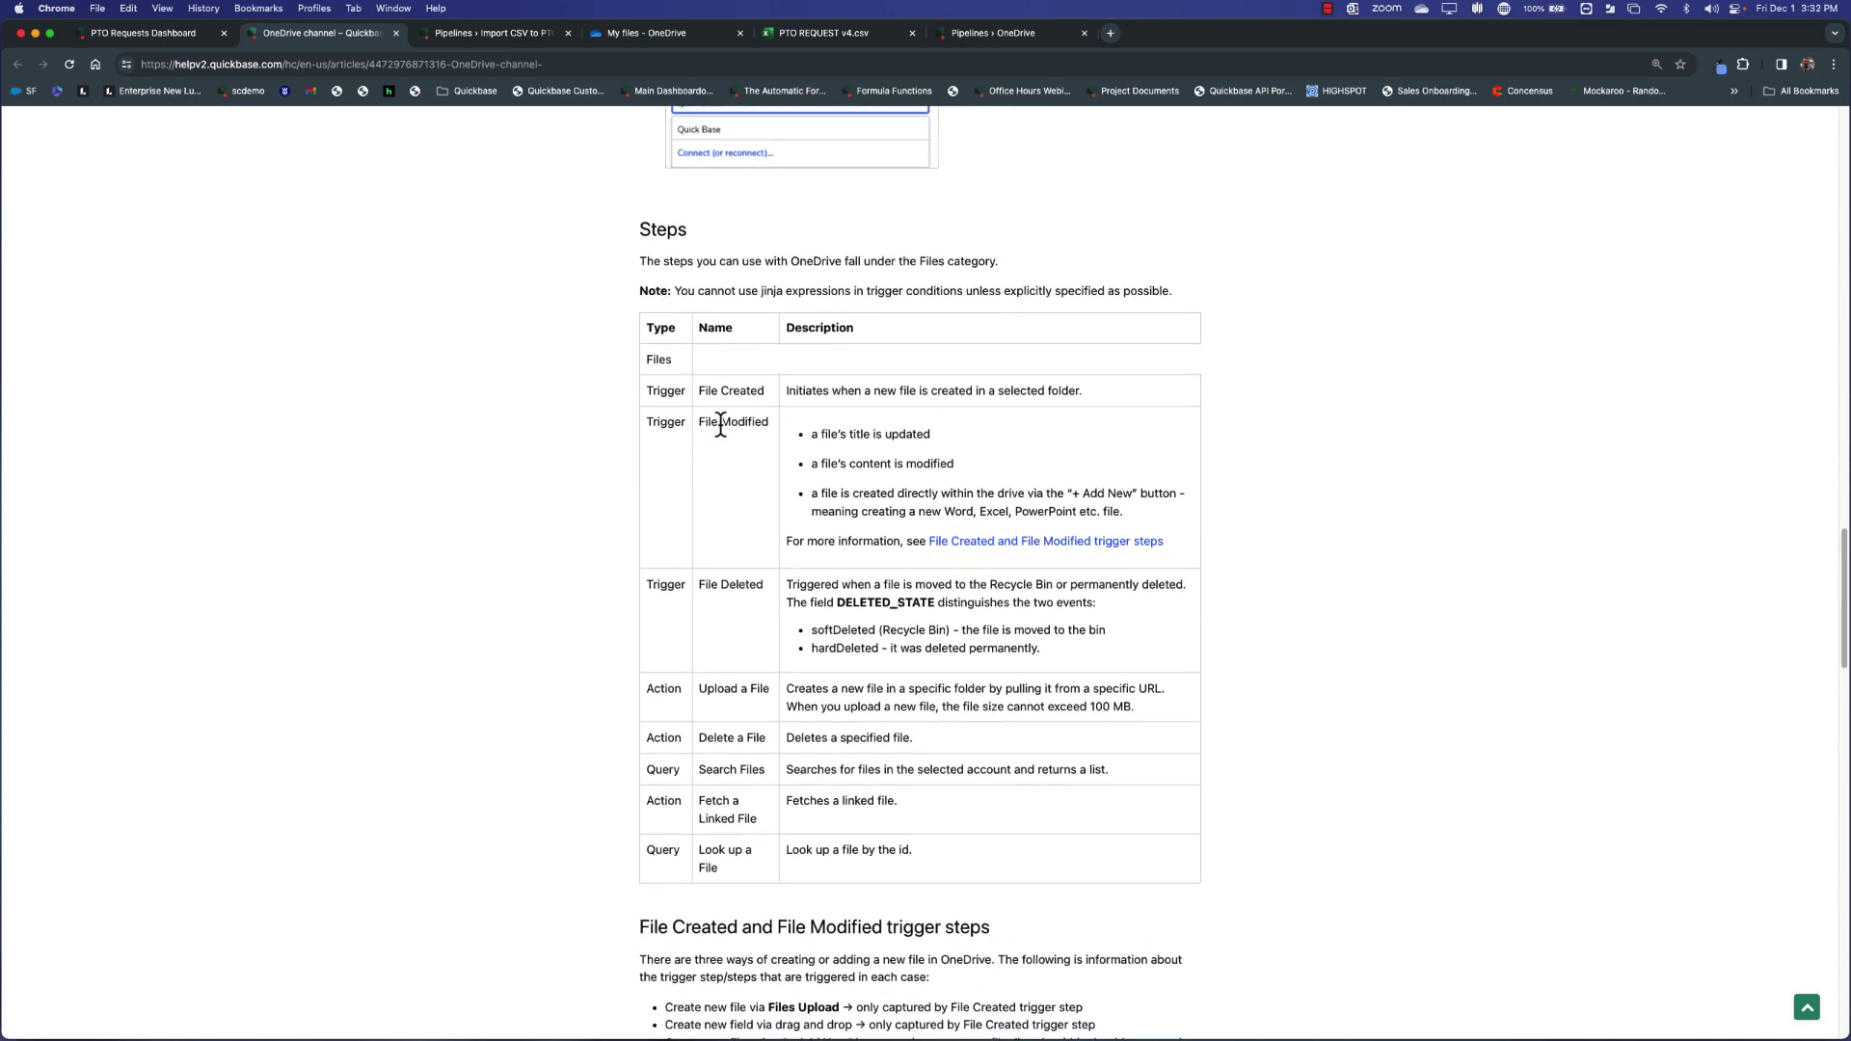
{"action": "left_click_drag", "start_coordinate": [699, 420], "coordinate": [775, 427]}
{"action": "left_click_drag", "start_coordinate": [850, 463], "coordinate": [941, 465]}
{"action": "left_click_drag", "start_coordinate": [837, 434], "coordinate": [939, 438]}
{"action": "left_click_drag", "start_coordinate": [1066, 493], "coordinate": [1133, 492]}
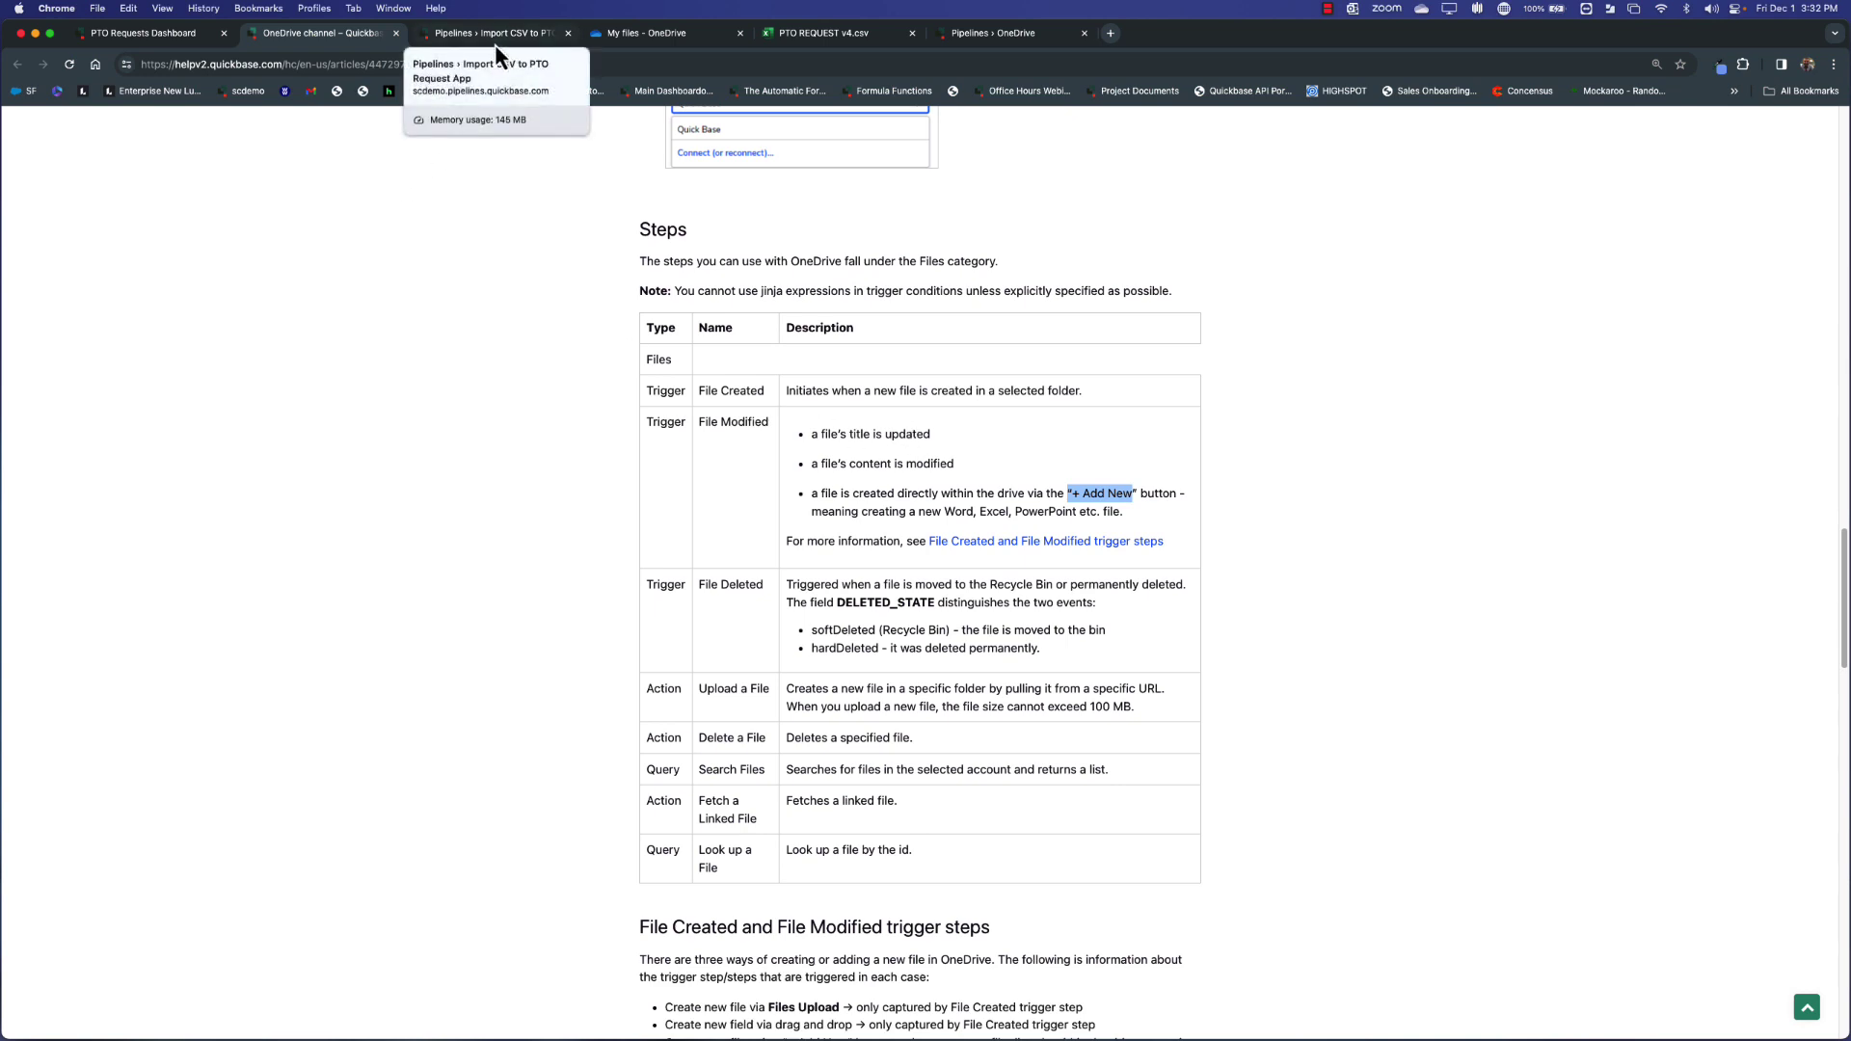
Open PTO REQUEST v4.csv from OneDrive in desktop Excel, maximized.
{"action": "left_click", "coordinate": [643, 33]}
{"action": "right_click", "coordinate": [258, 420]}
{"action": "mouse_move", "coordinate": [291, 425]}
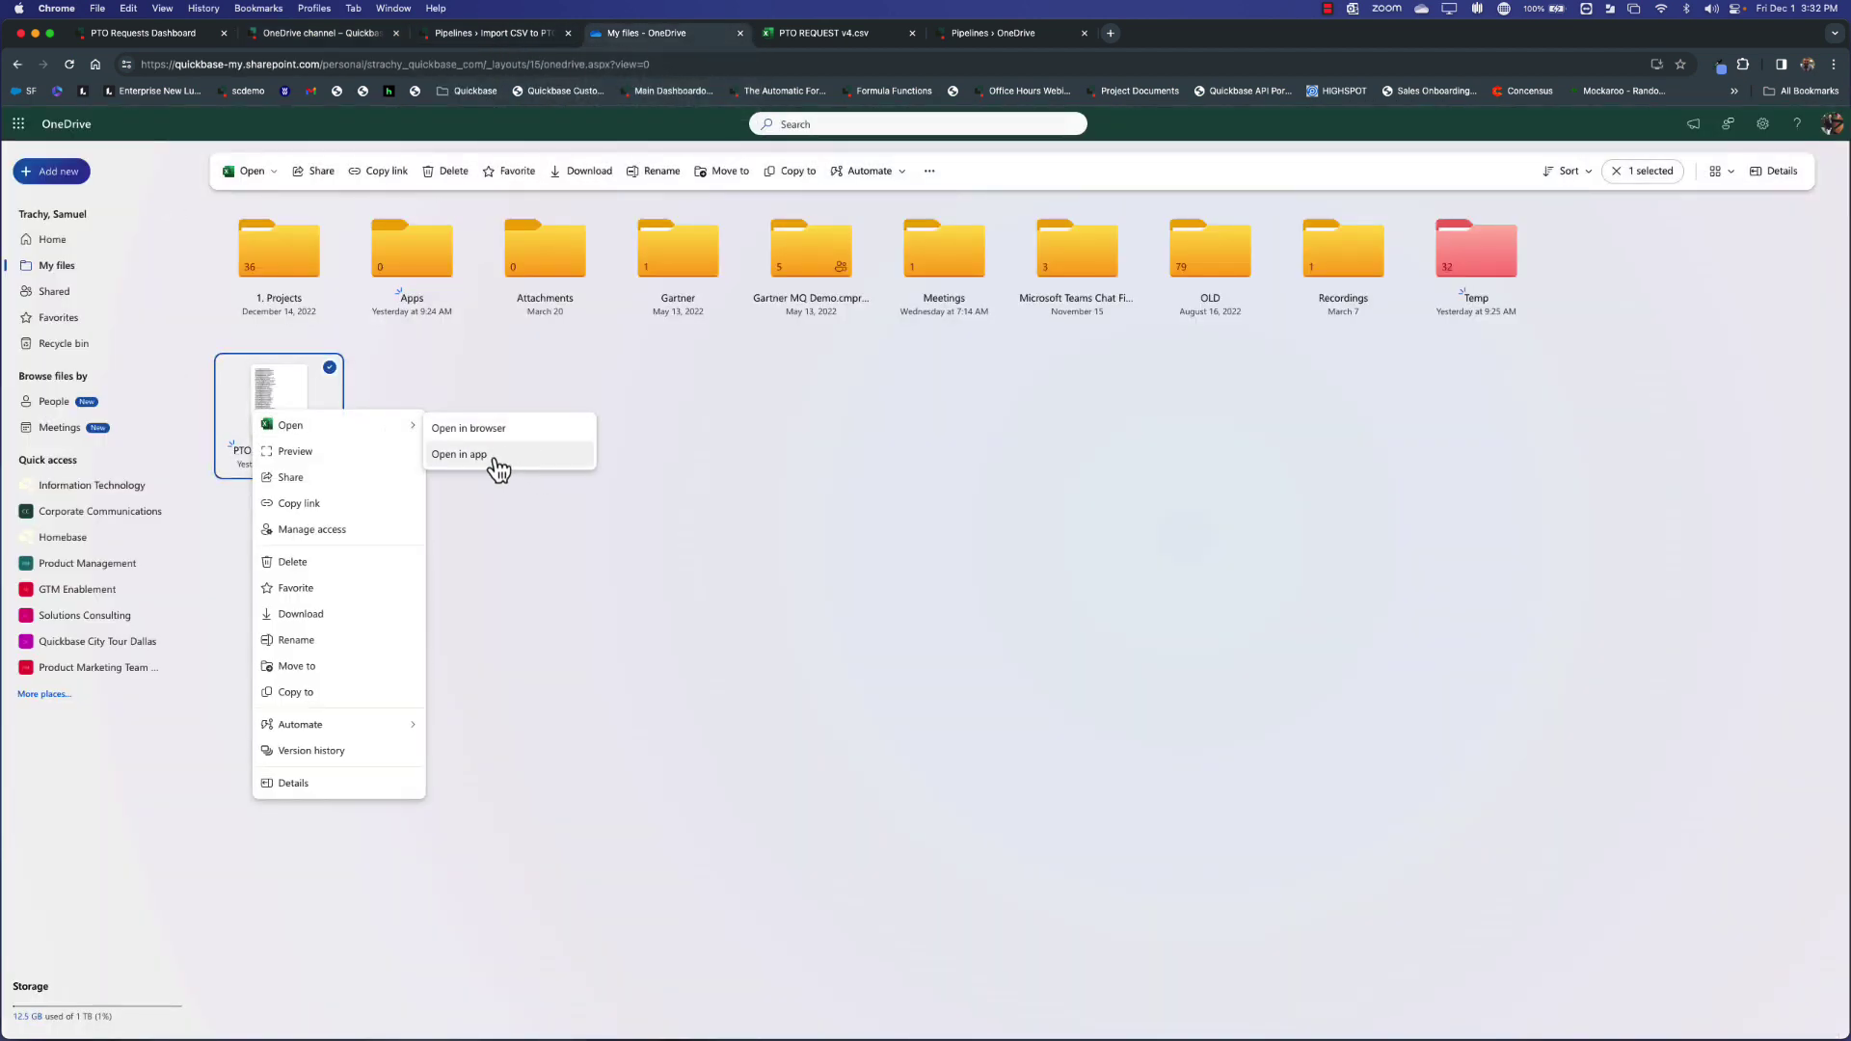
{"action": "left_click", "coordinate": [460, 454]}
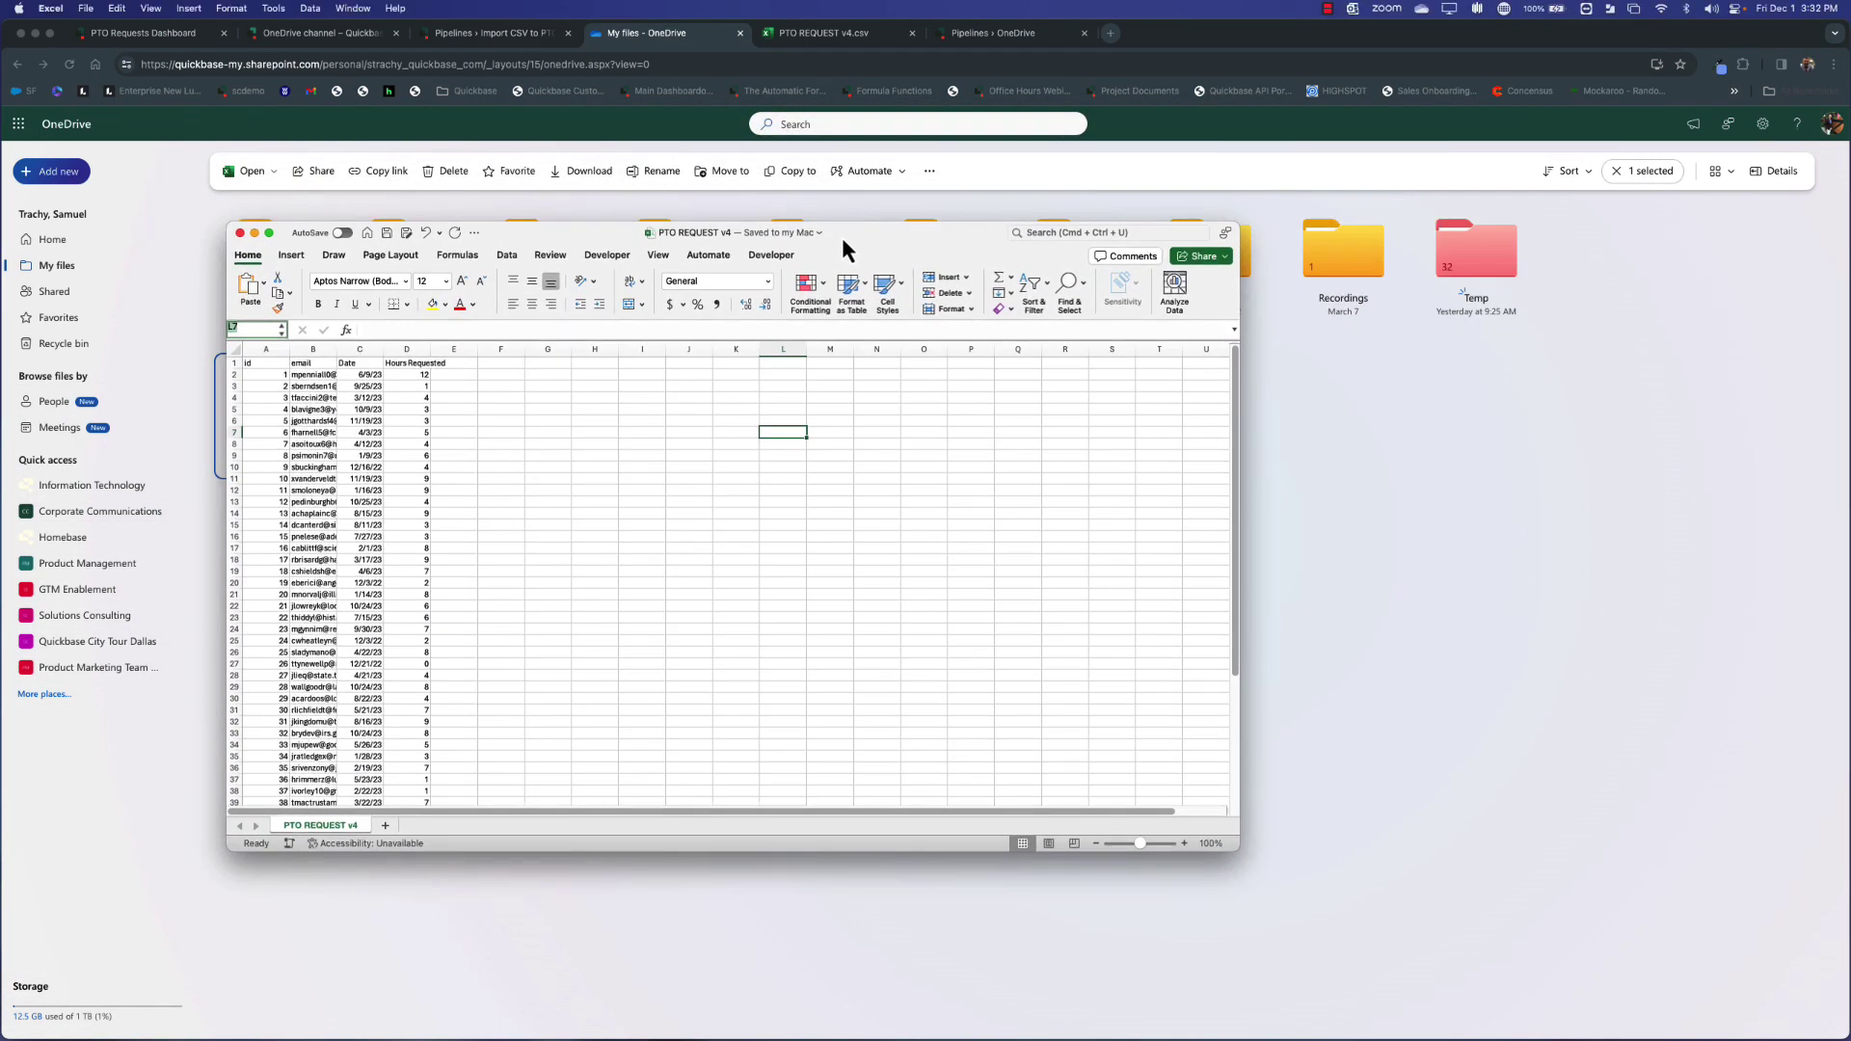
{"action": "double_click", "coordinate": [841, 237]}
{"action": "scroll", "coordinate": [276, 358], "scroll_direction": "down", "scroll_amount": 2}
{"action": "scroll", "coordinate": [276, 358], "scroll_direction": "up", "scroll_amount": 5}
{"action": "scroll", "coordinate": [153, 303], "scroll_direction": "up", "scroll_amount": 3}
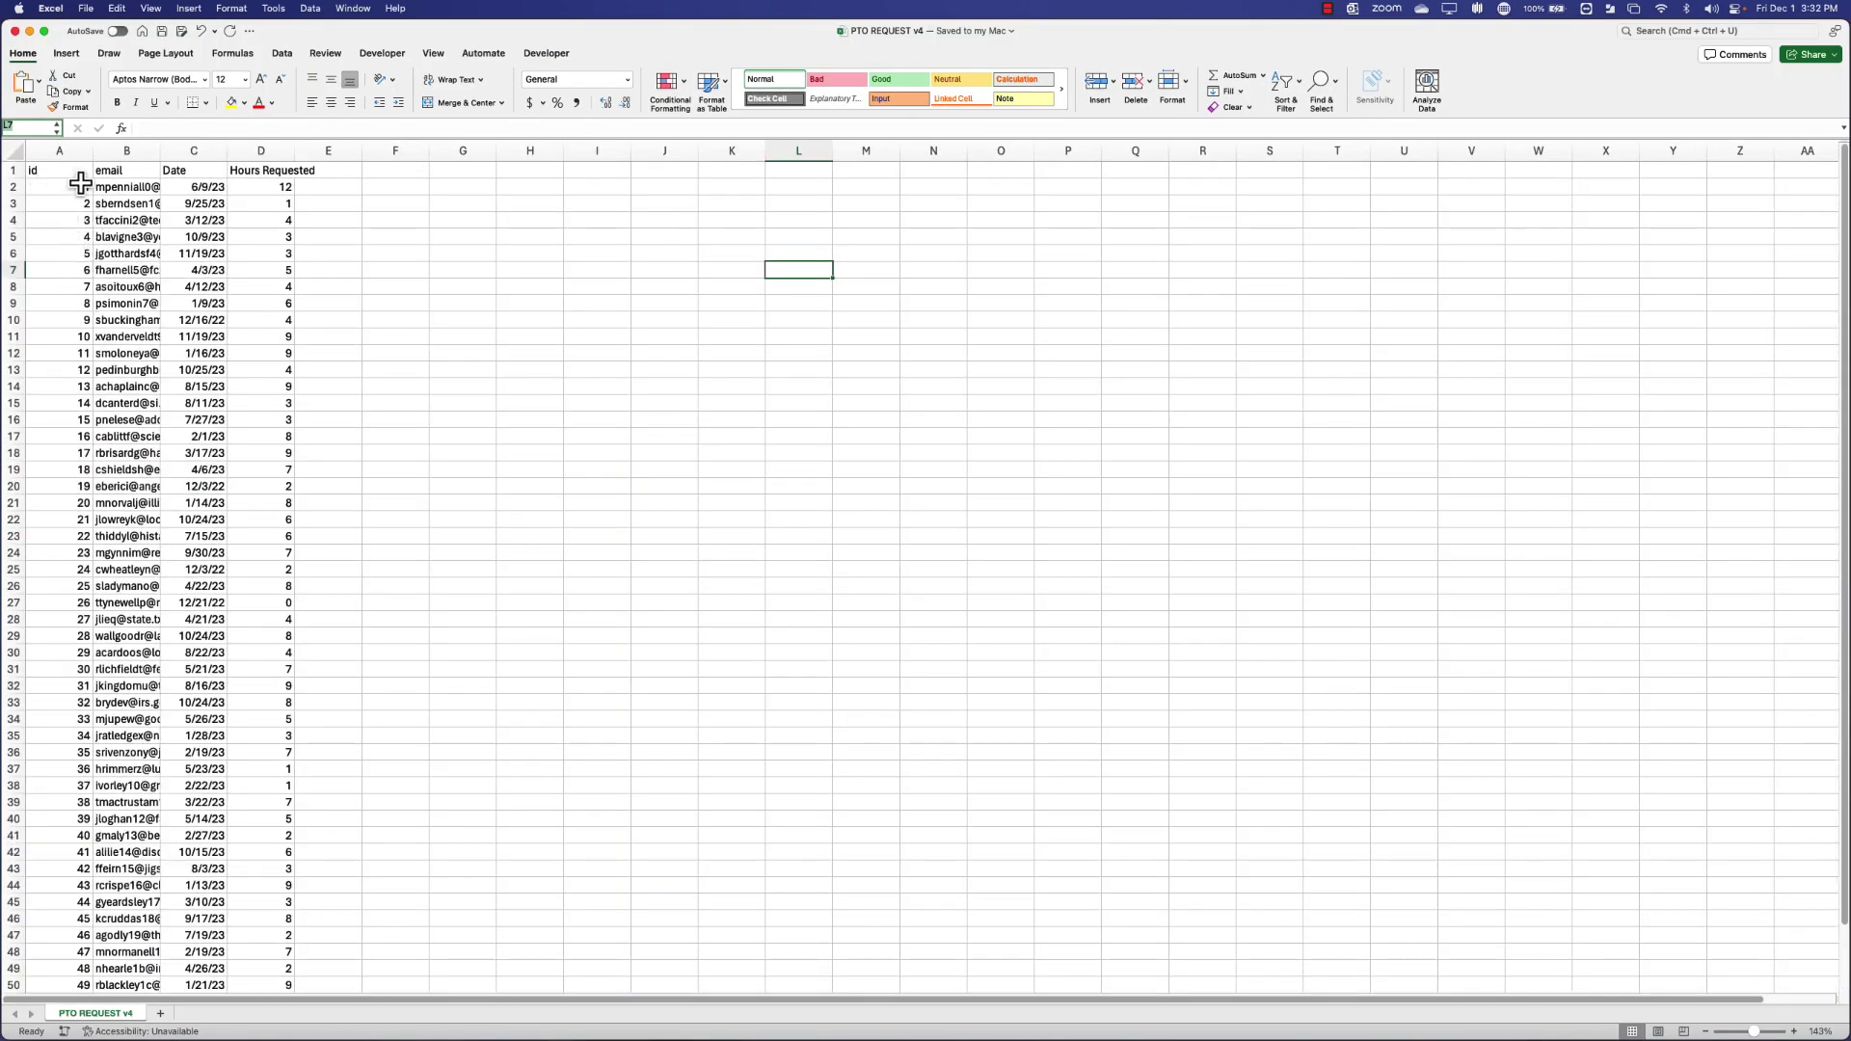
Widen the email column, change record 1's hours requested from 12 to 6, and save.
{"action": "left_click_drag", "start_coordinate": [161, 152], "coordinate": [212, 151]}
{"action": "left_click", "coordinate": [314, 187]}
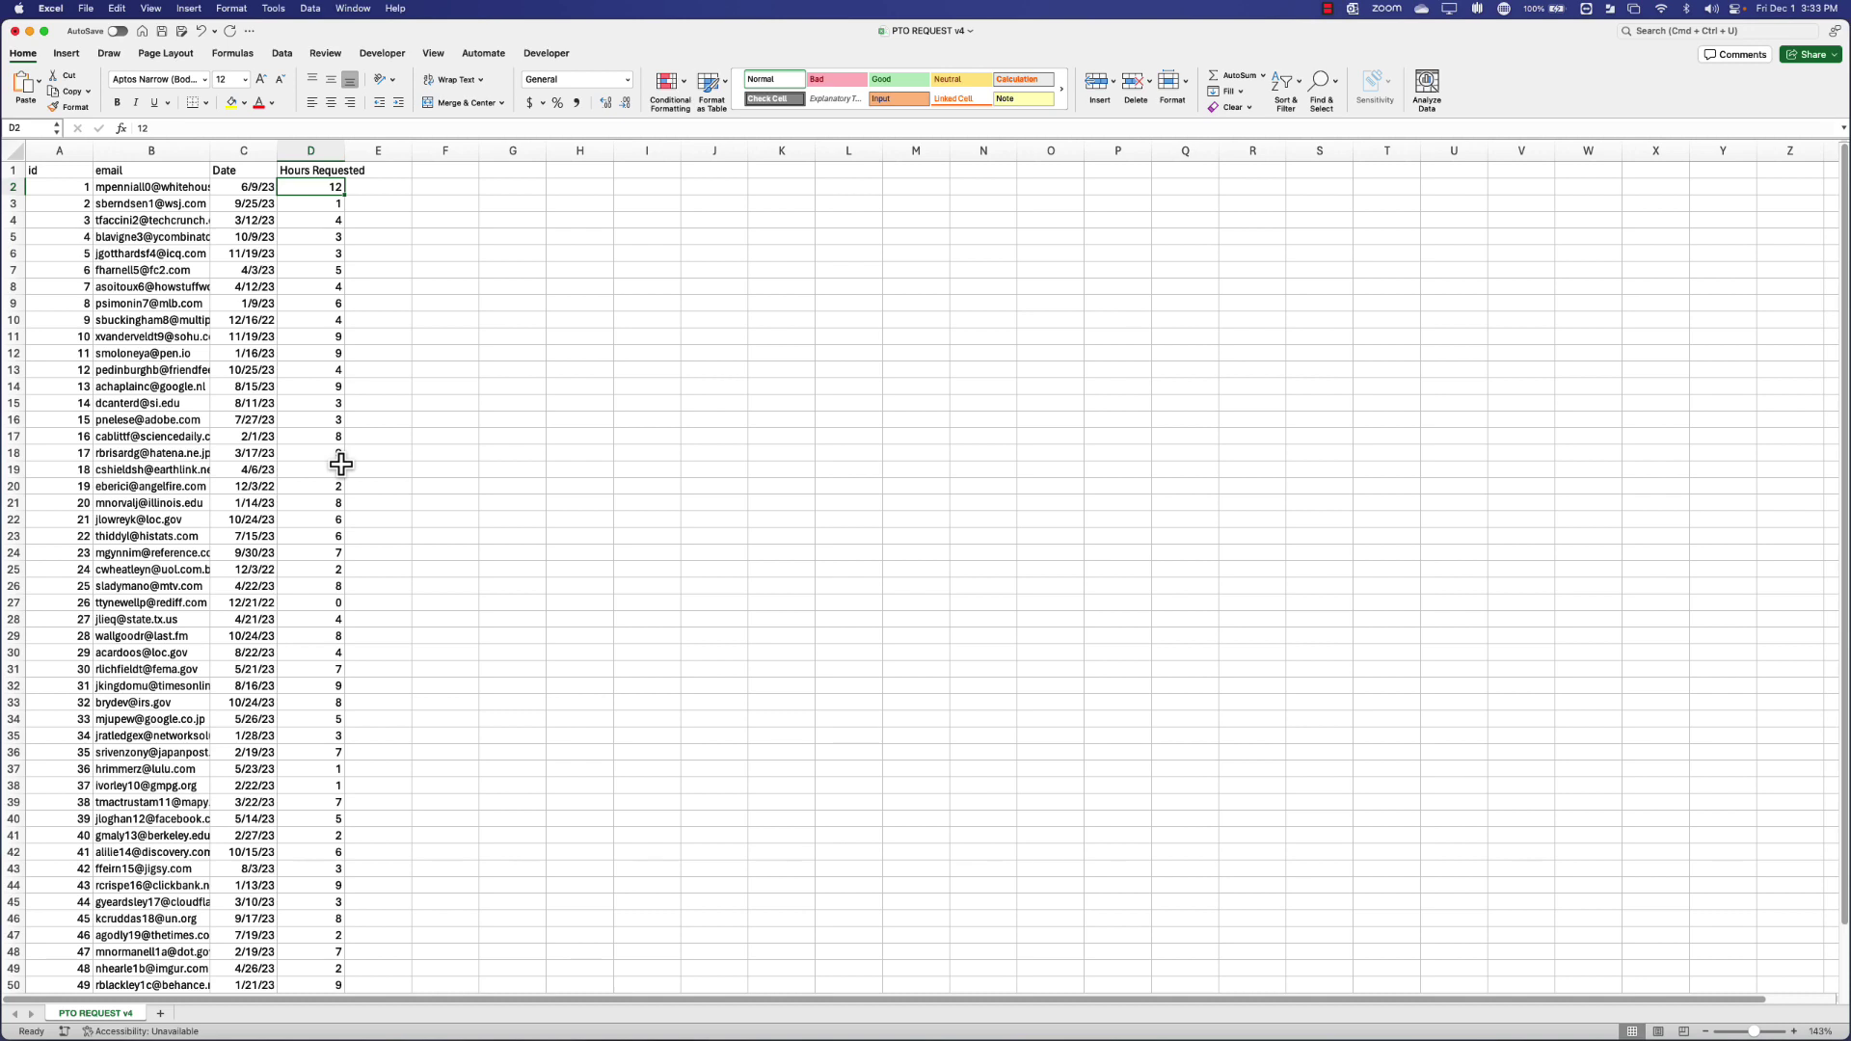
{"action": "key", "text": "super+z"}
{"action": "left_click", "coordinate": [443, 451]}
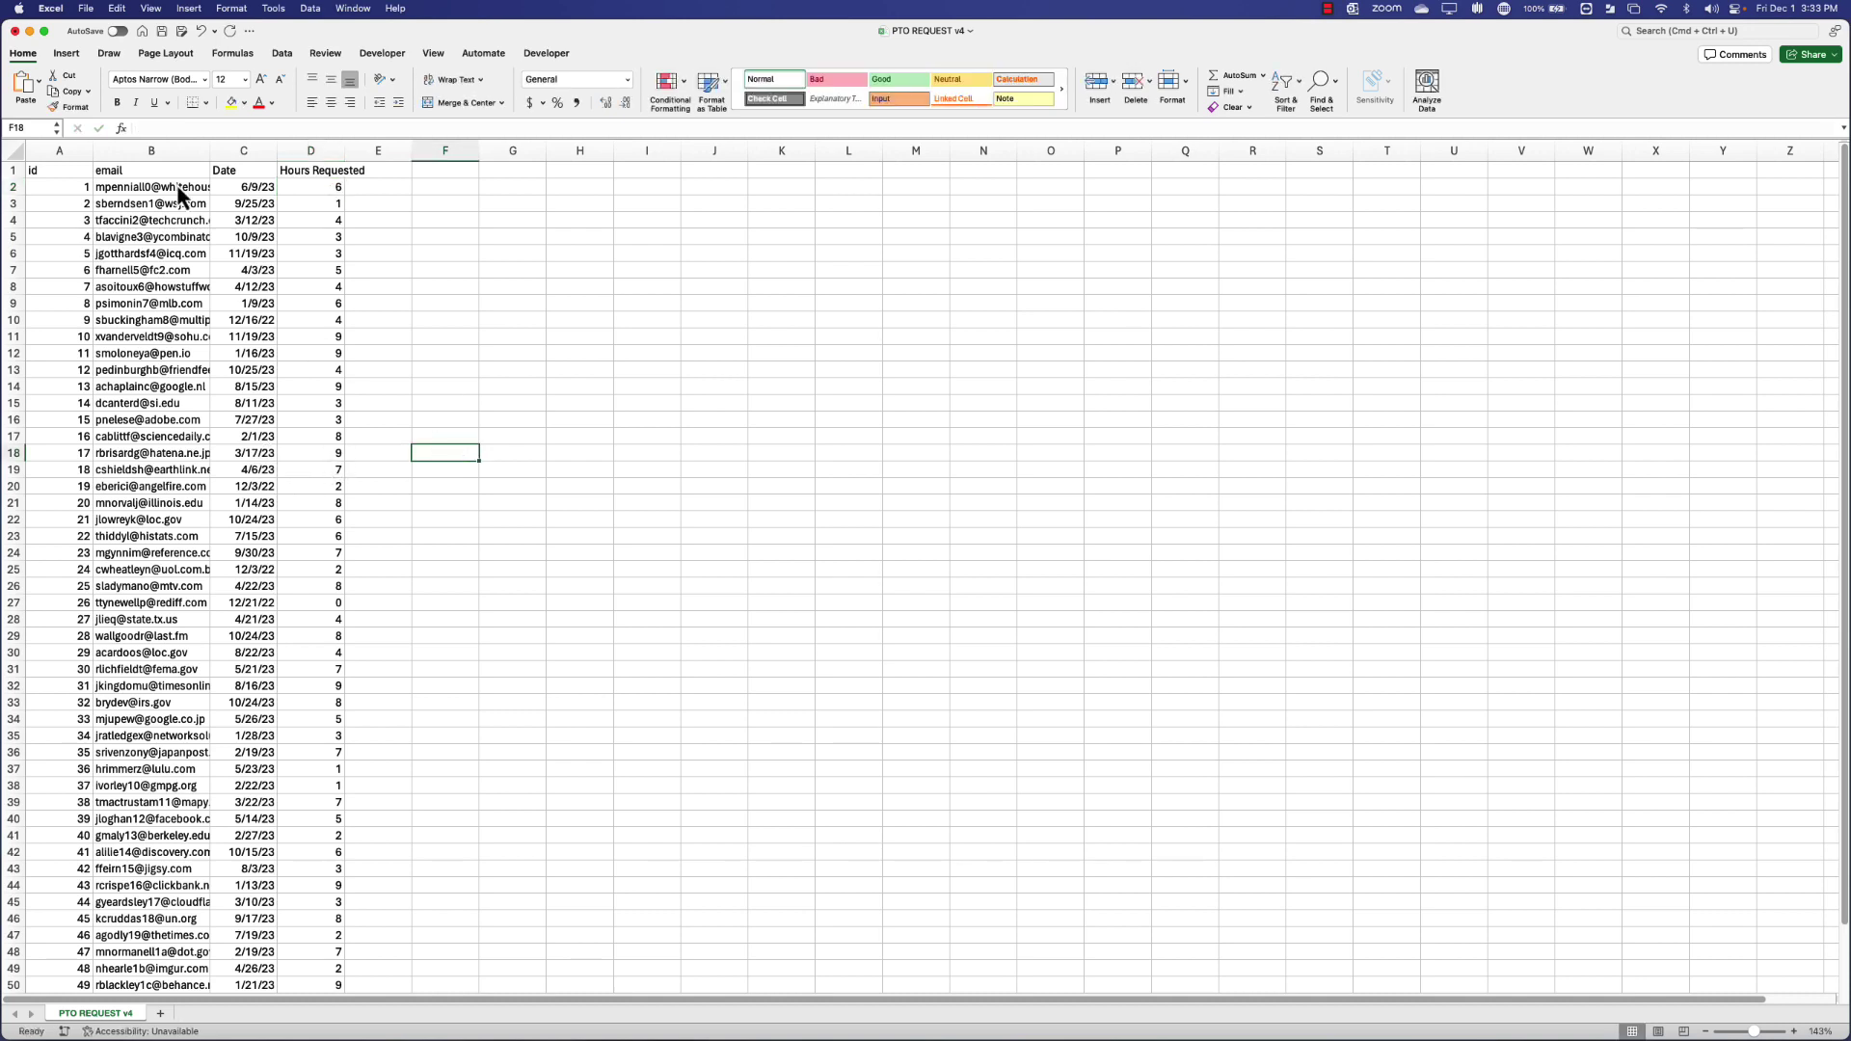
{"action": "left_click", "coordinate": [82, 9]}
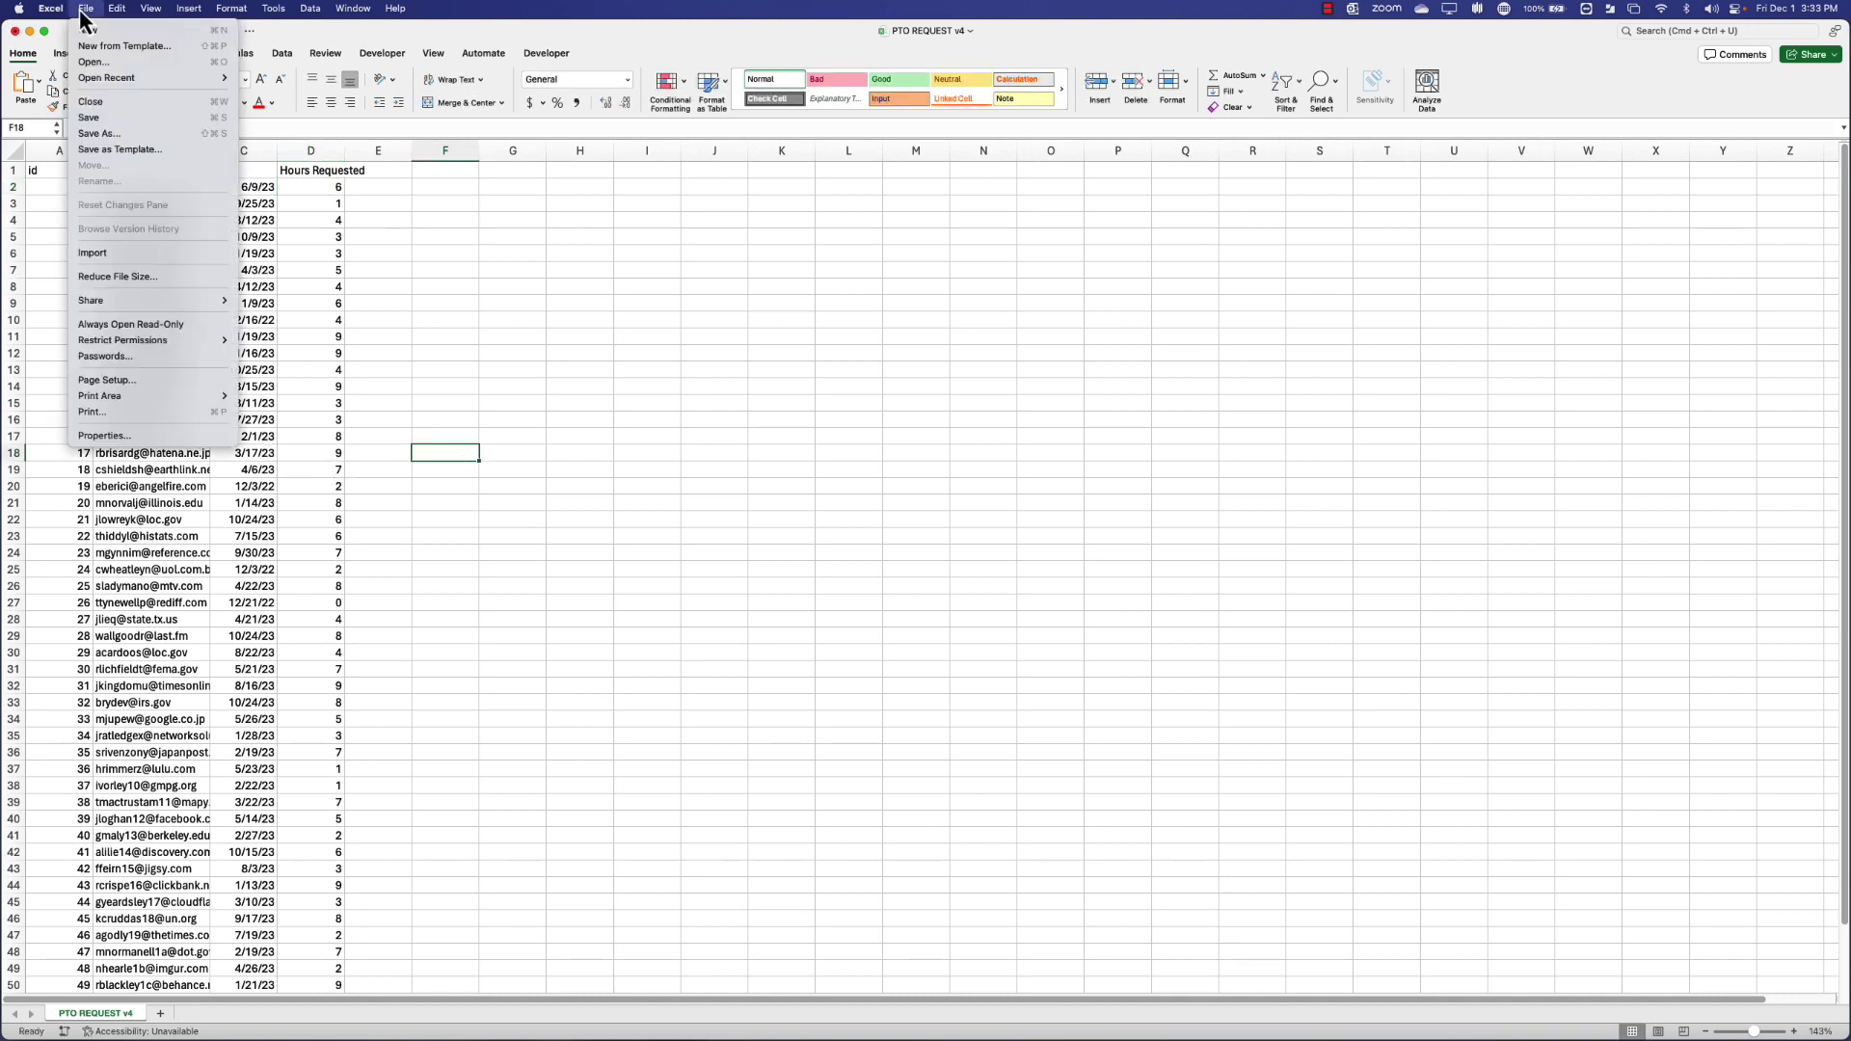
{"action": "left_click", "coordinate": [183, 117]}
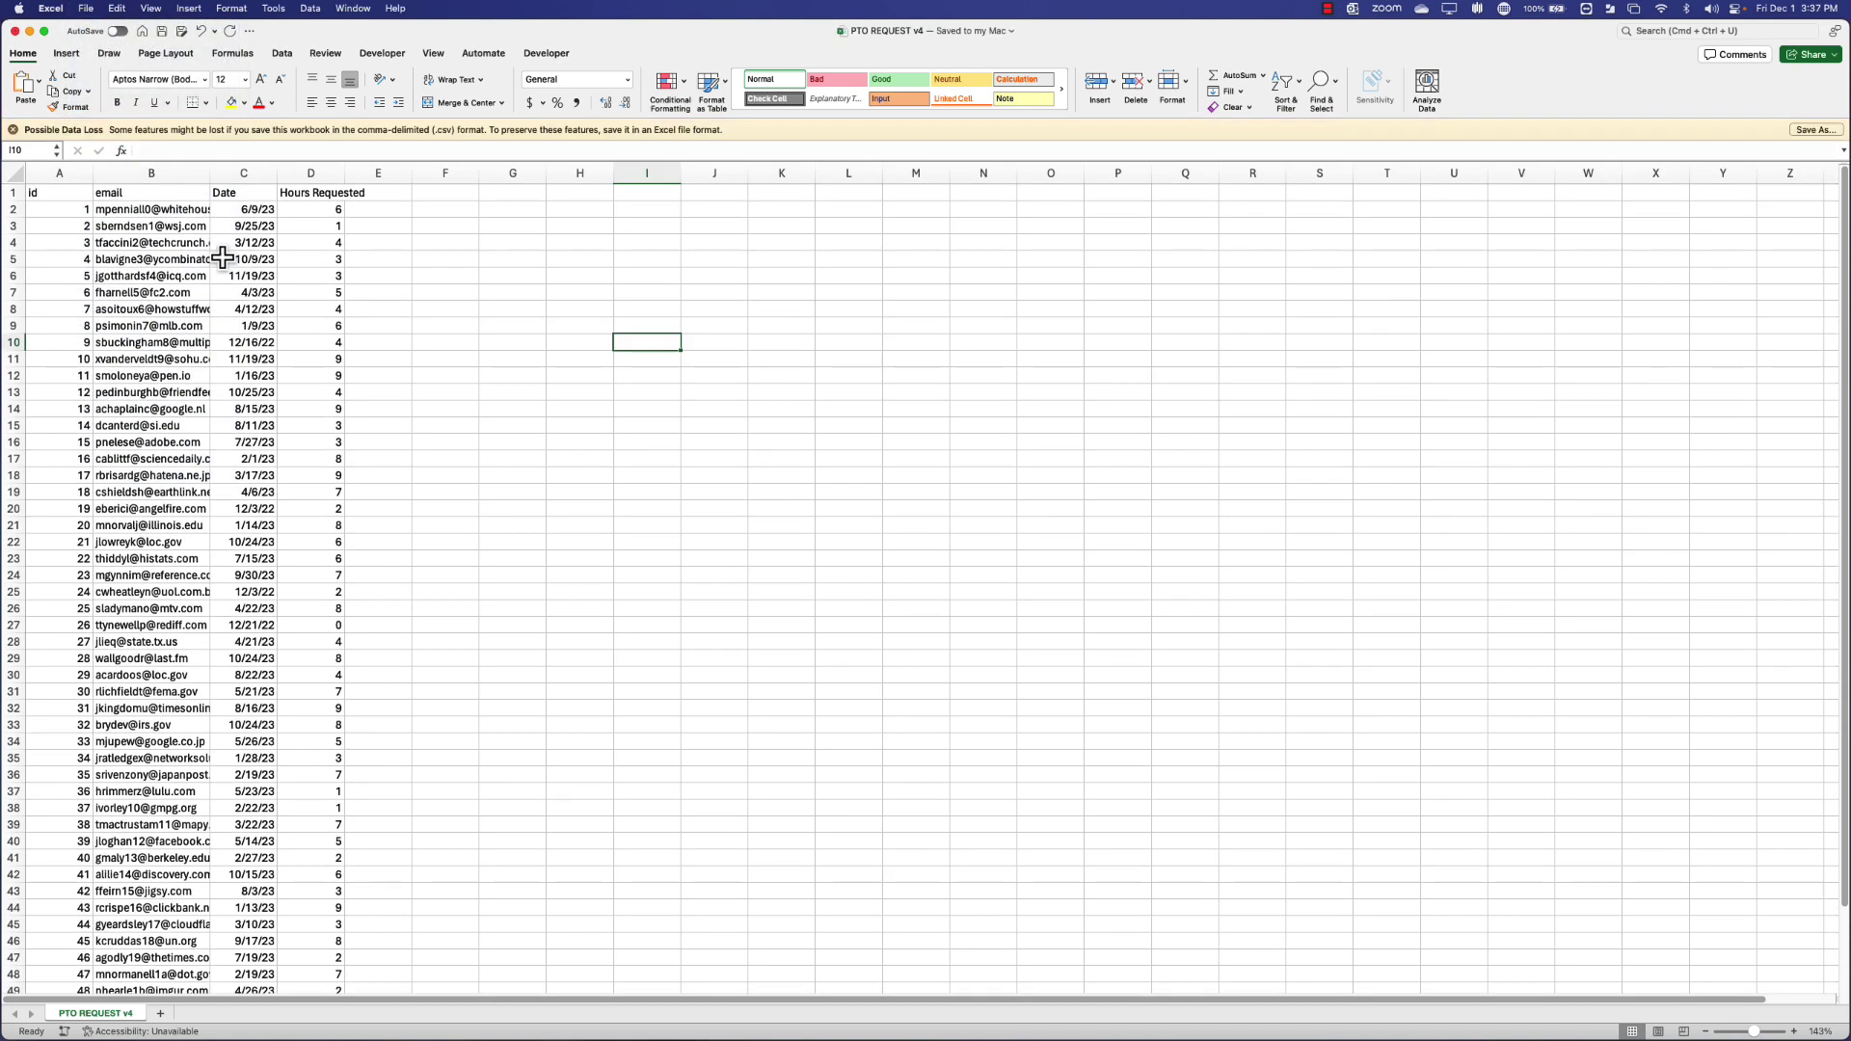
{"action": "key", "text": "super+Tab"}
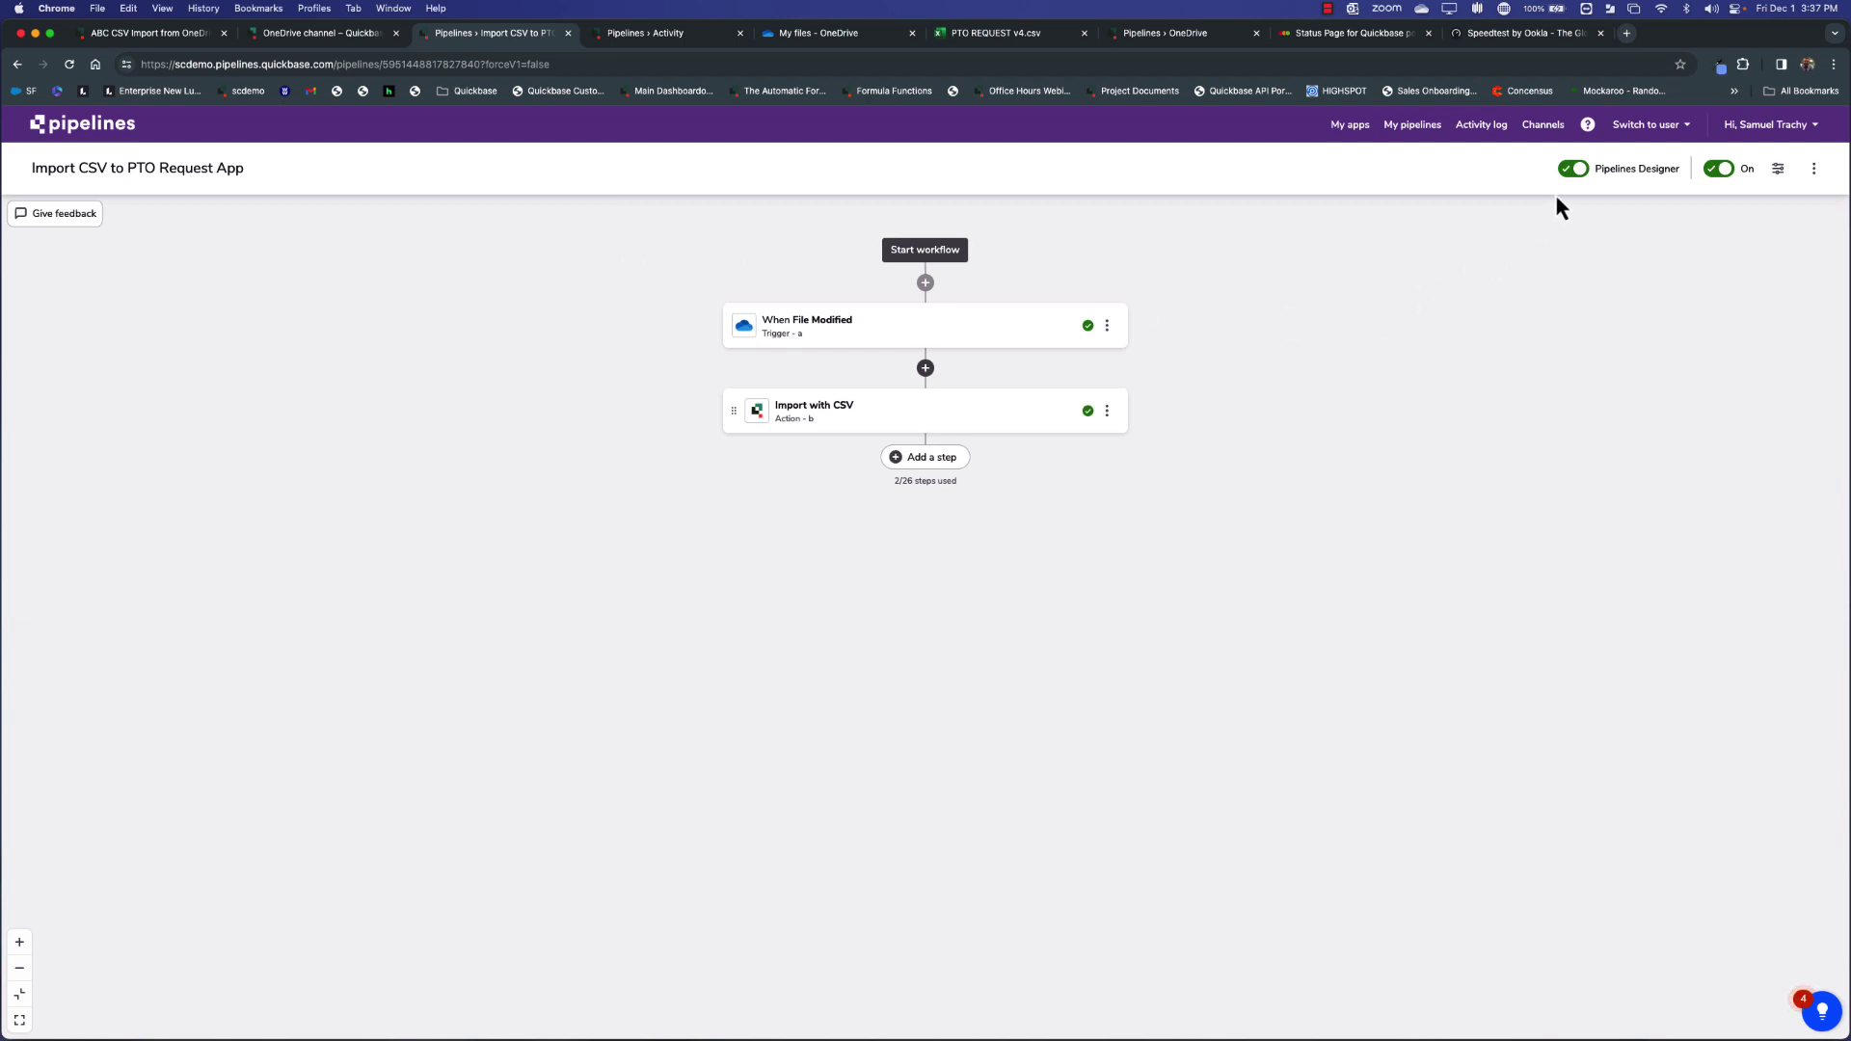
Switch off Pipelines Designer and start a Sync test run of the pipeline.
{"action": "left_click", "coordinate": [1576, 170]}
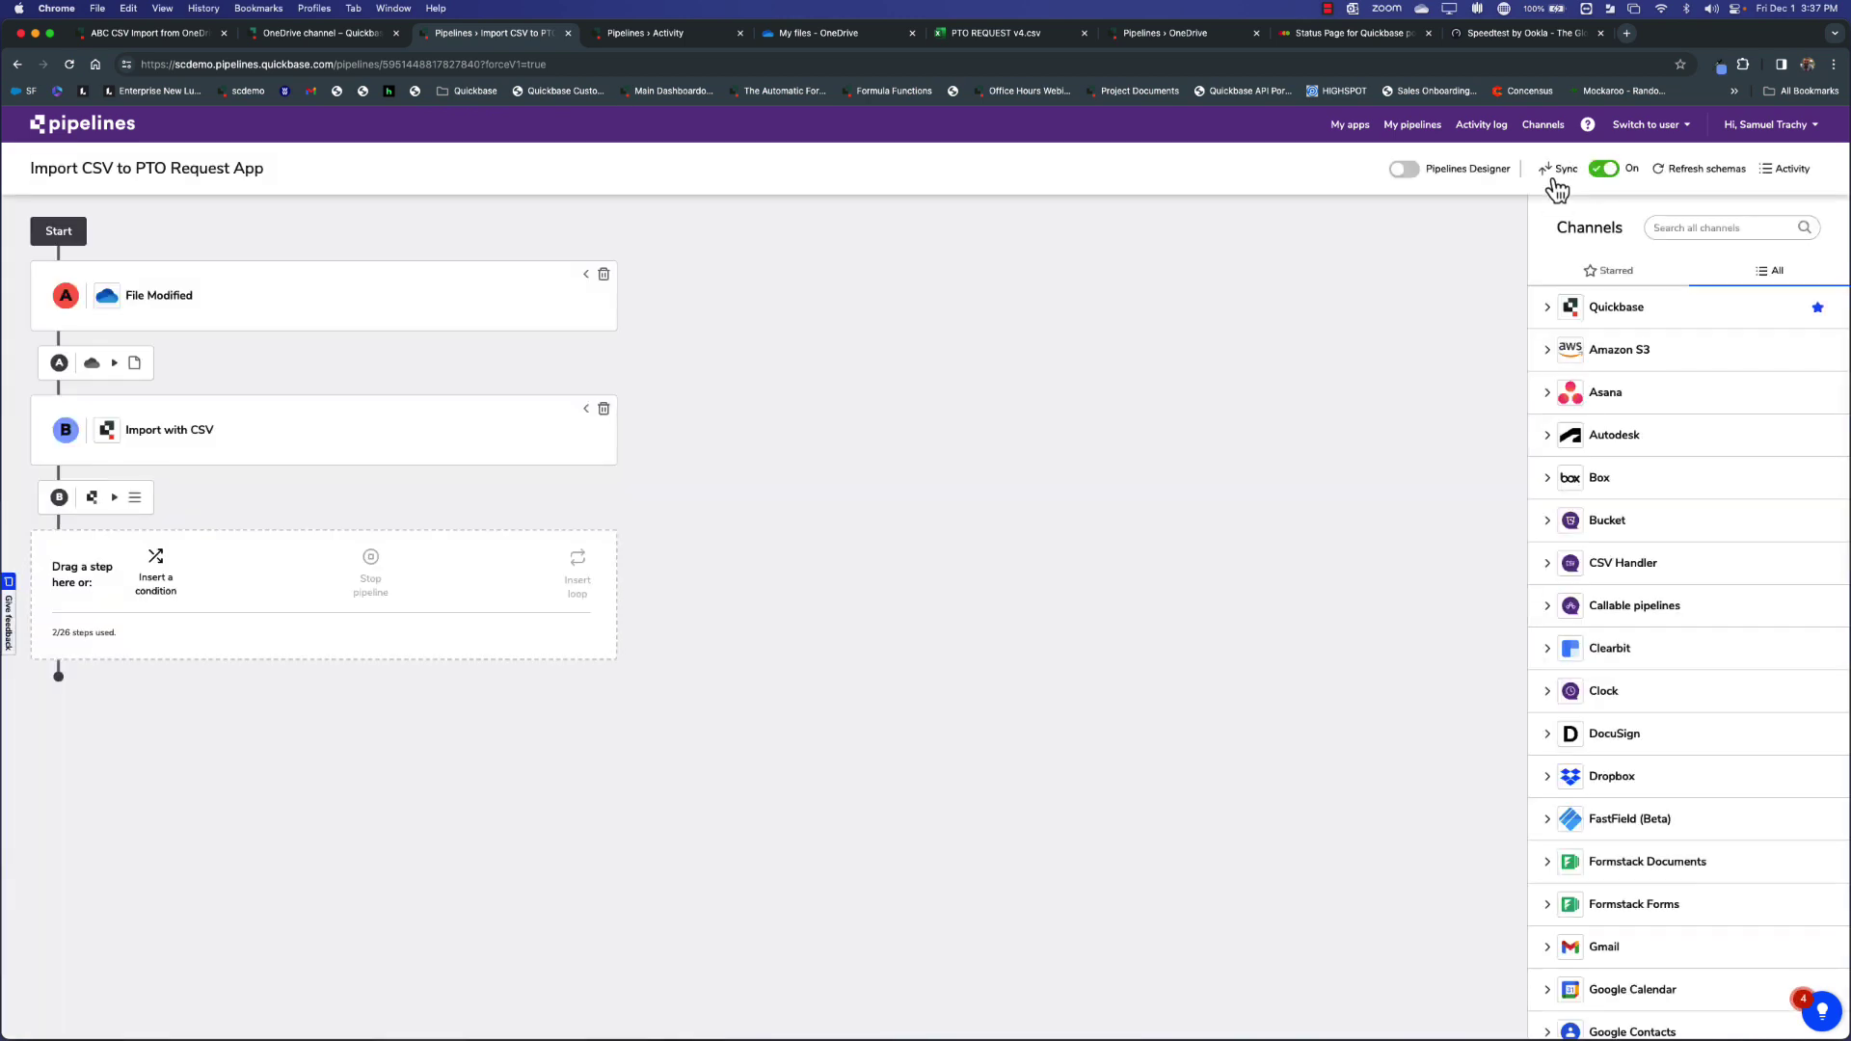
{"action": "left_click", "coordinate": [1556, 177]}
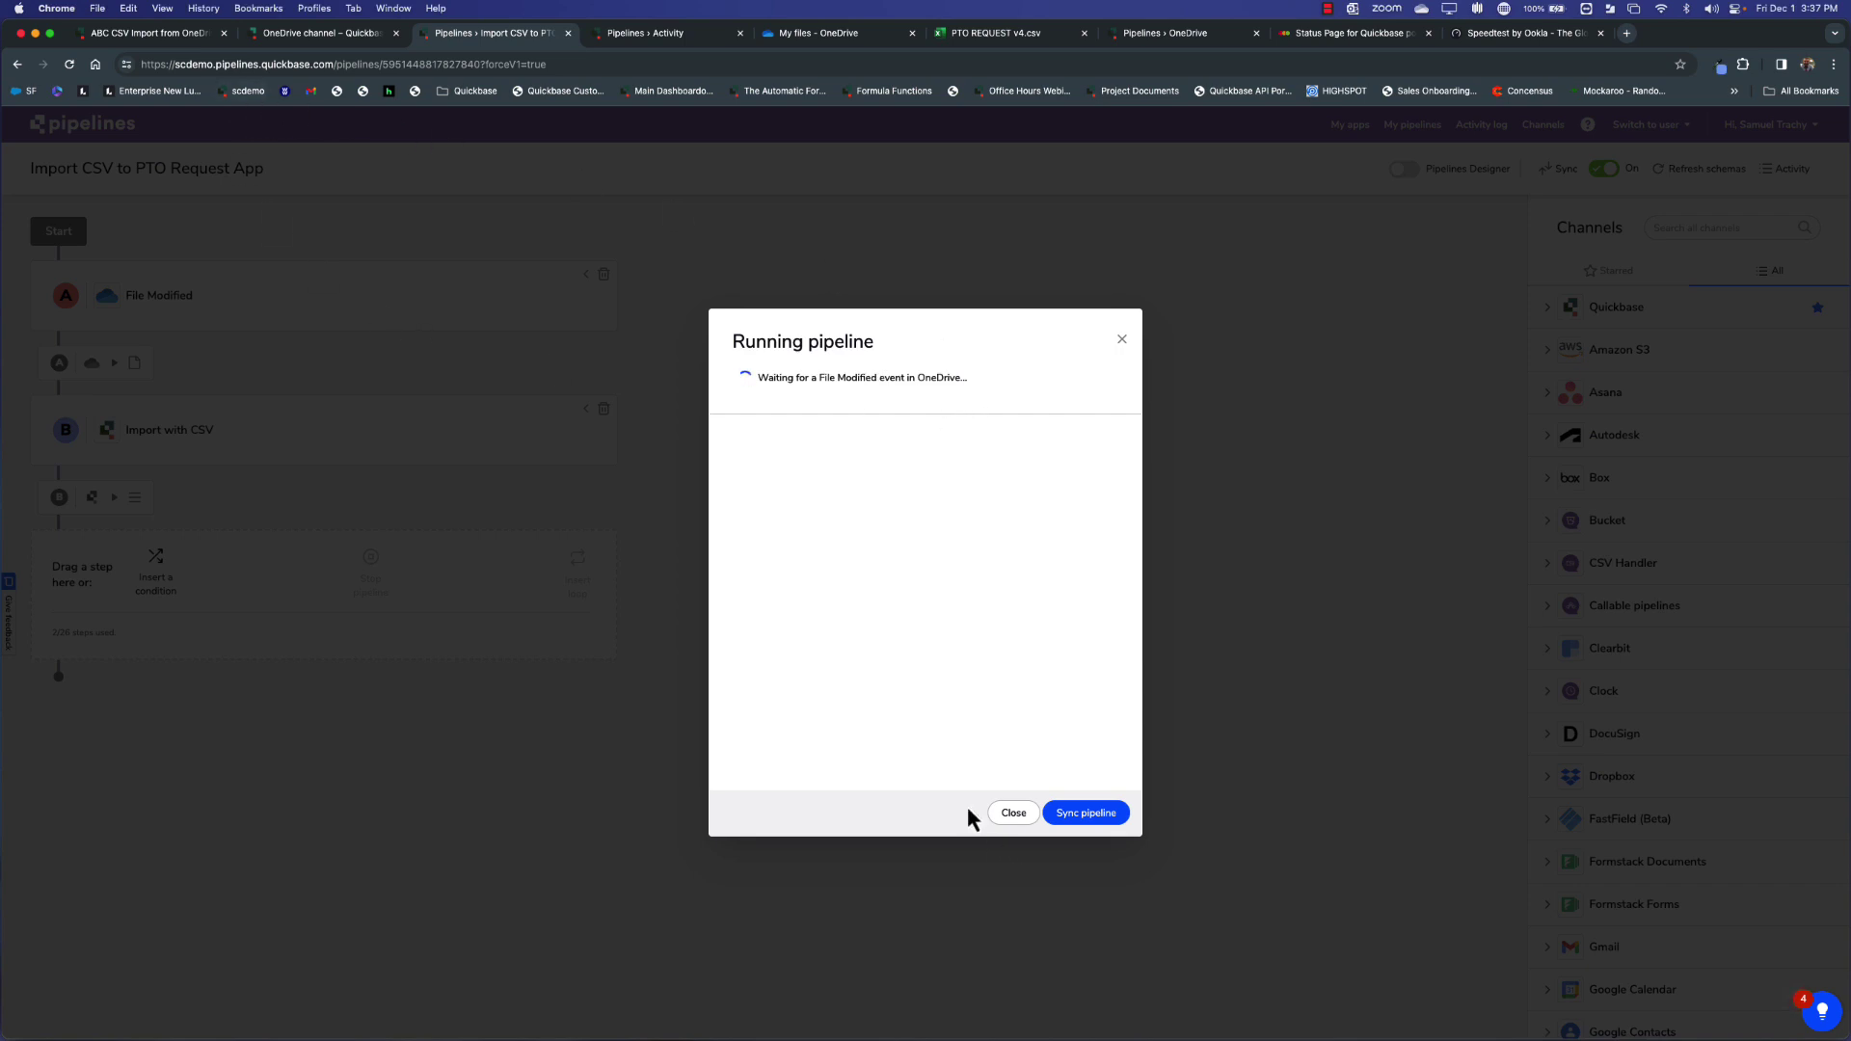
{"action": "left_click", "coordinate": [1014, 814]}
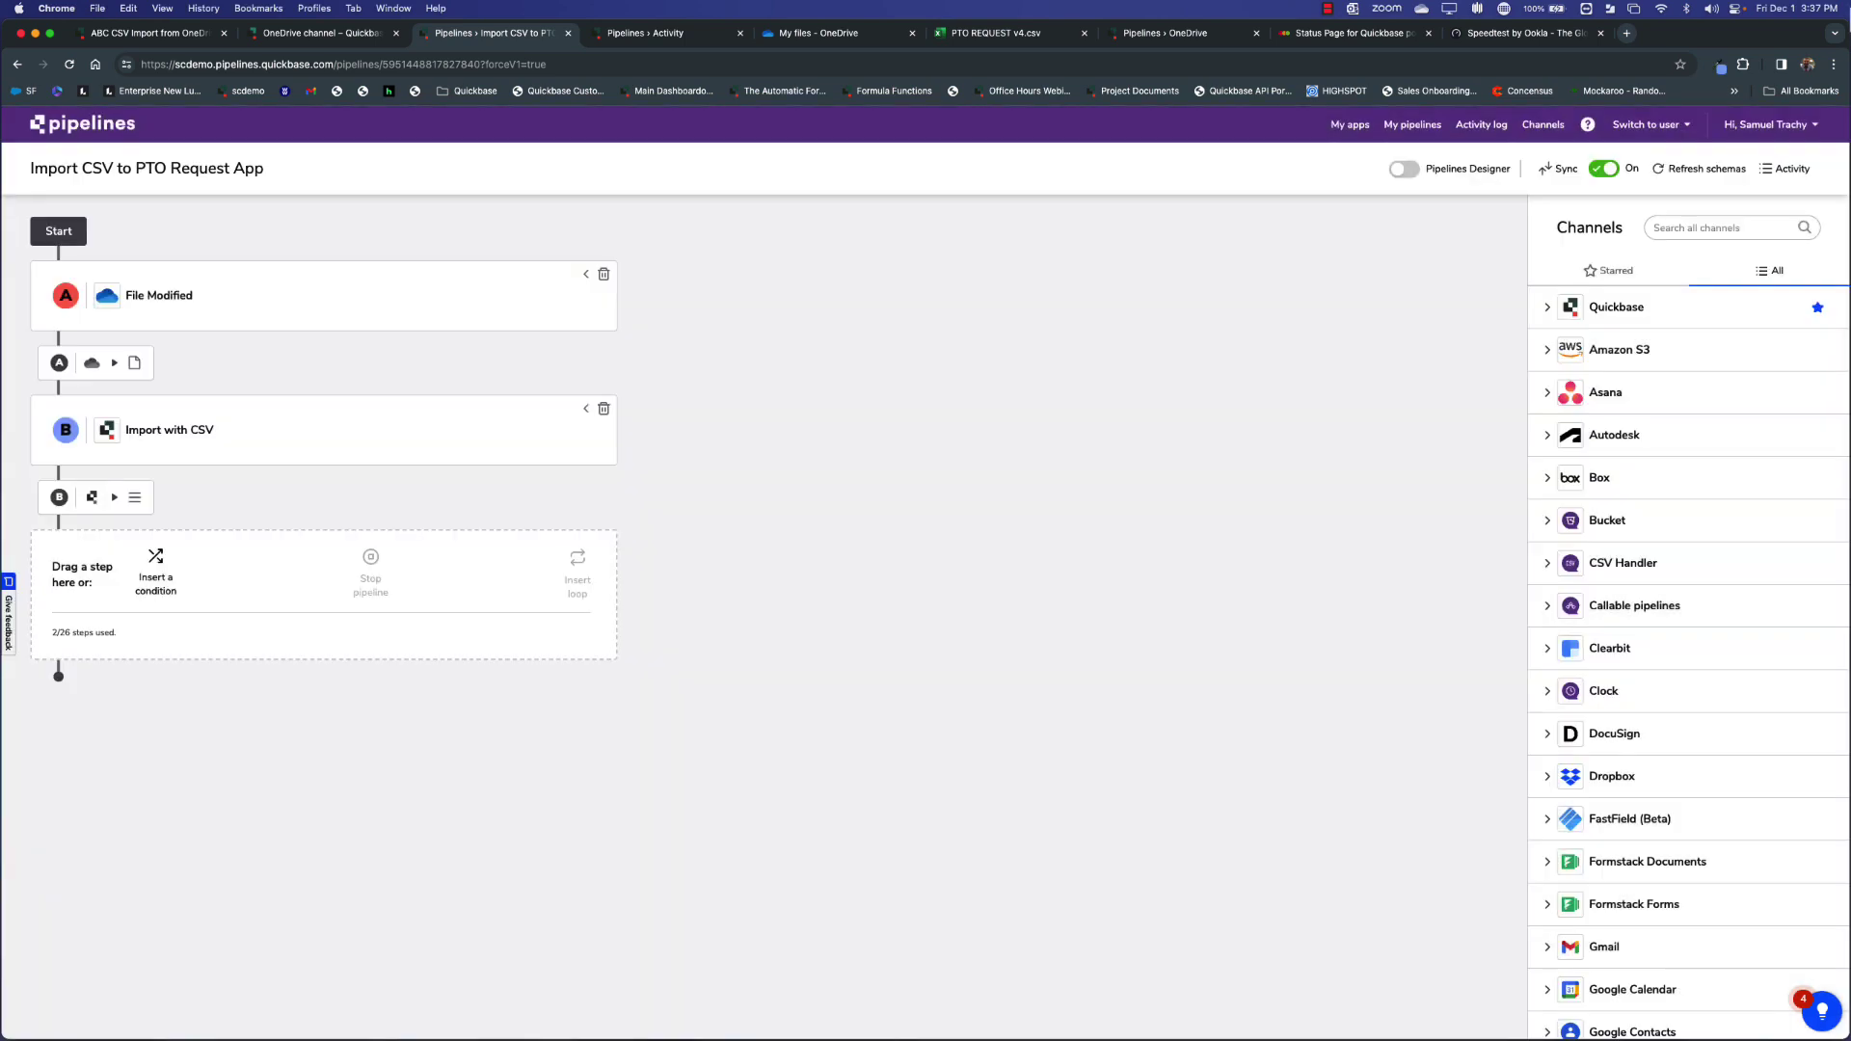
Review yesterday's activity log, then re-run Sync to wait for a OneDrive File Modified event.
{"action": "left_click", "coordinate": [1787, 174]}
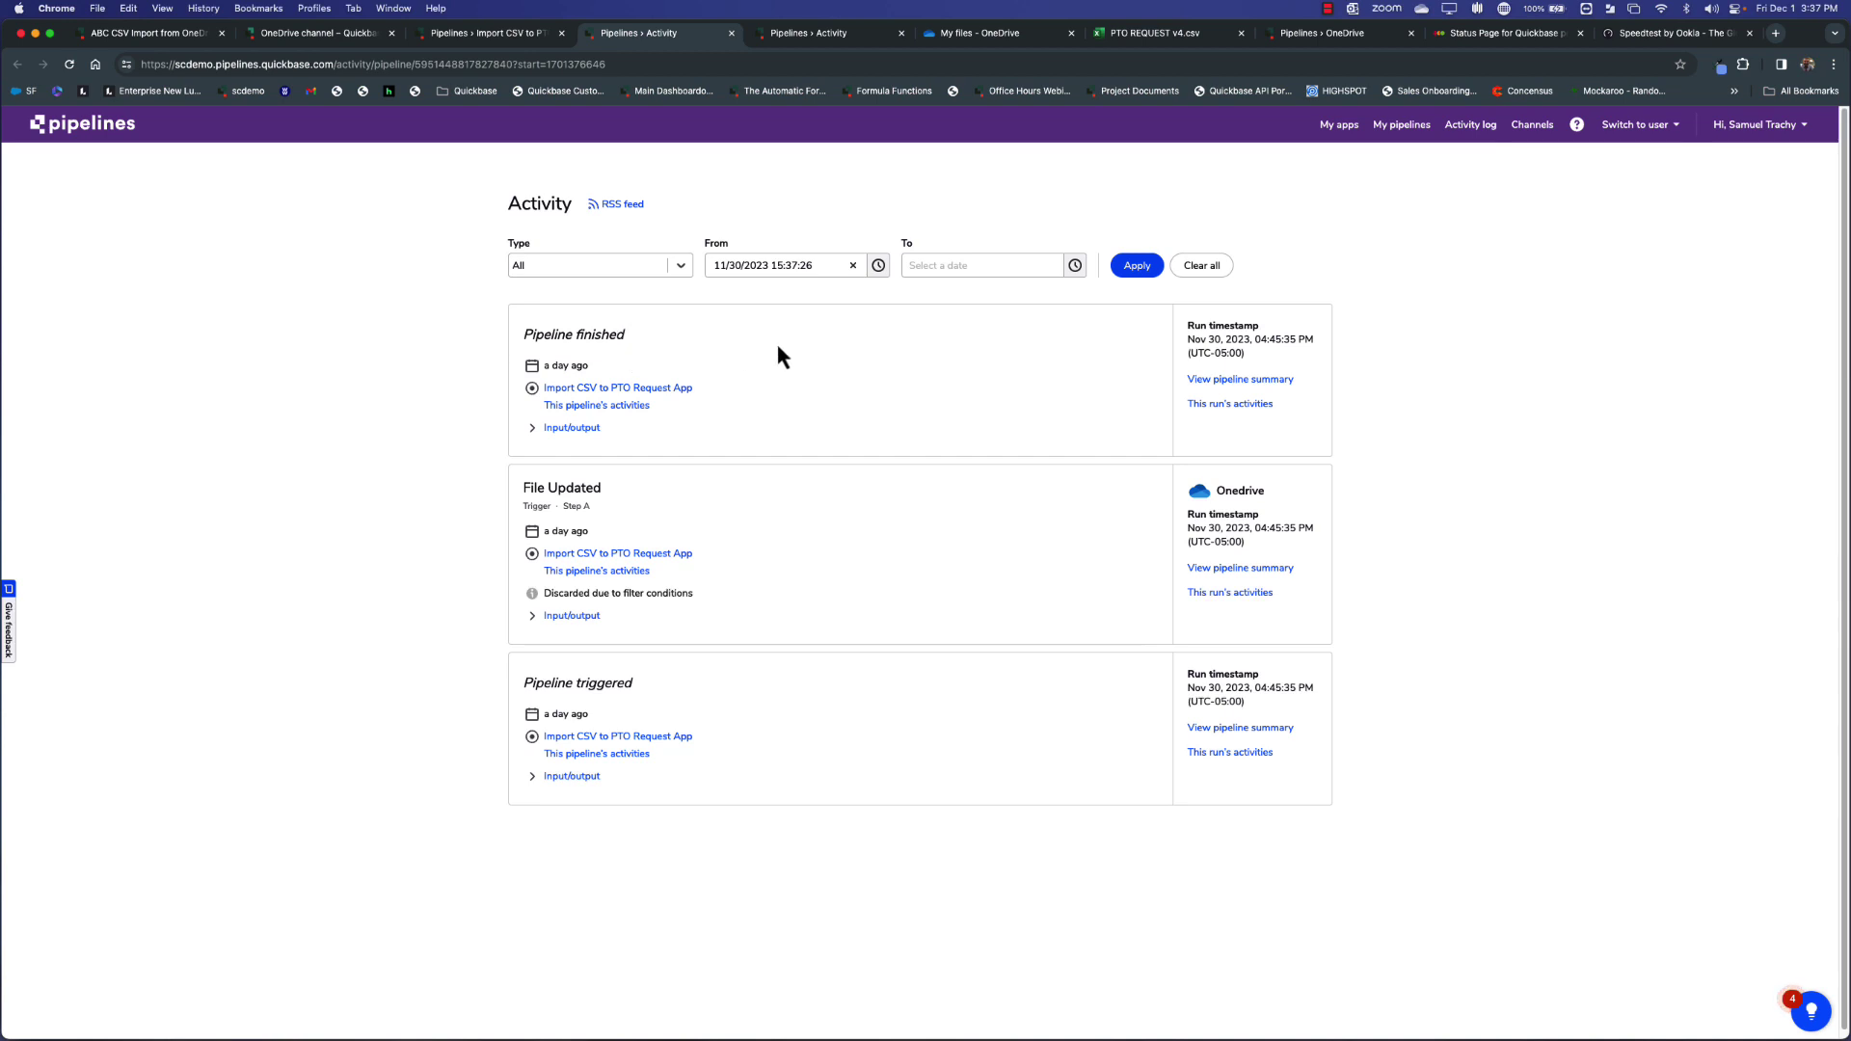
{"action": "left_click", "coordinate": [481, 35]}
{"action": "left_click", "coordinate": [1561, 170]}
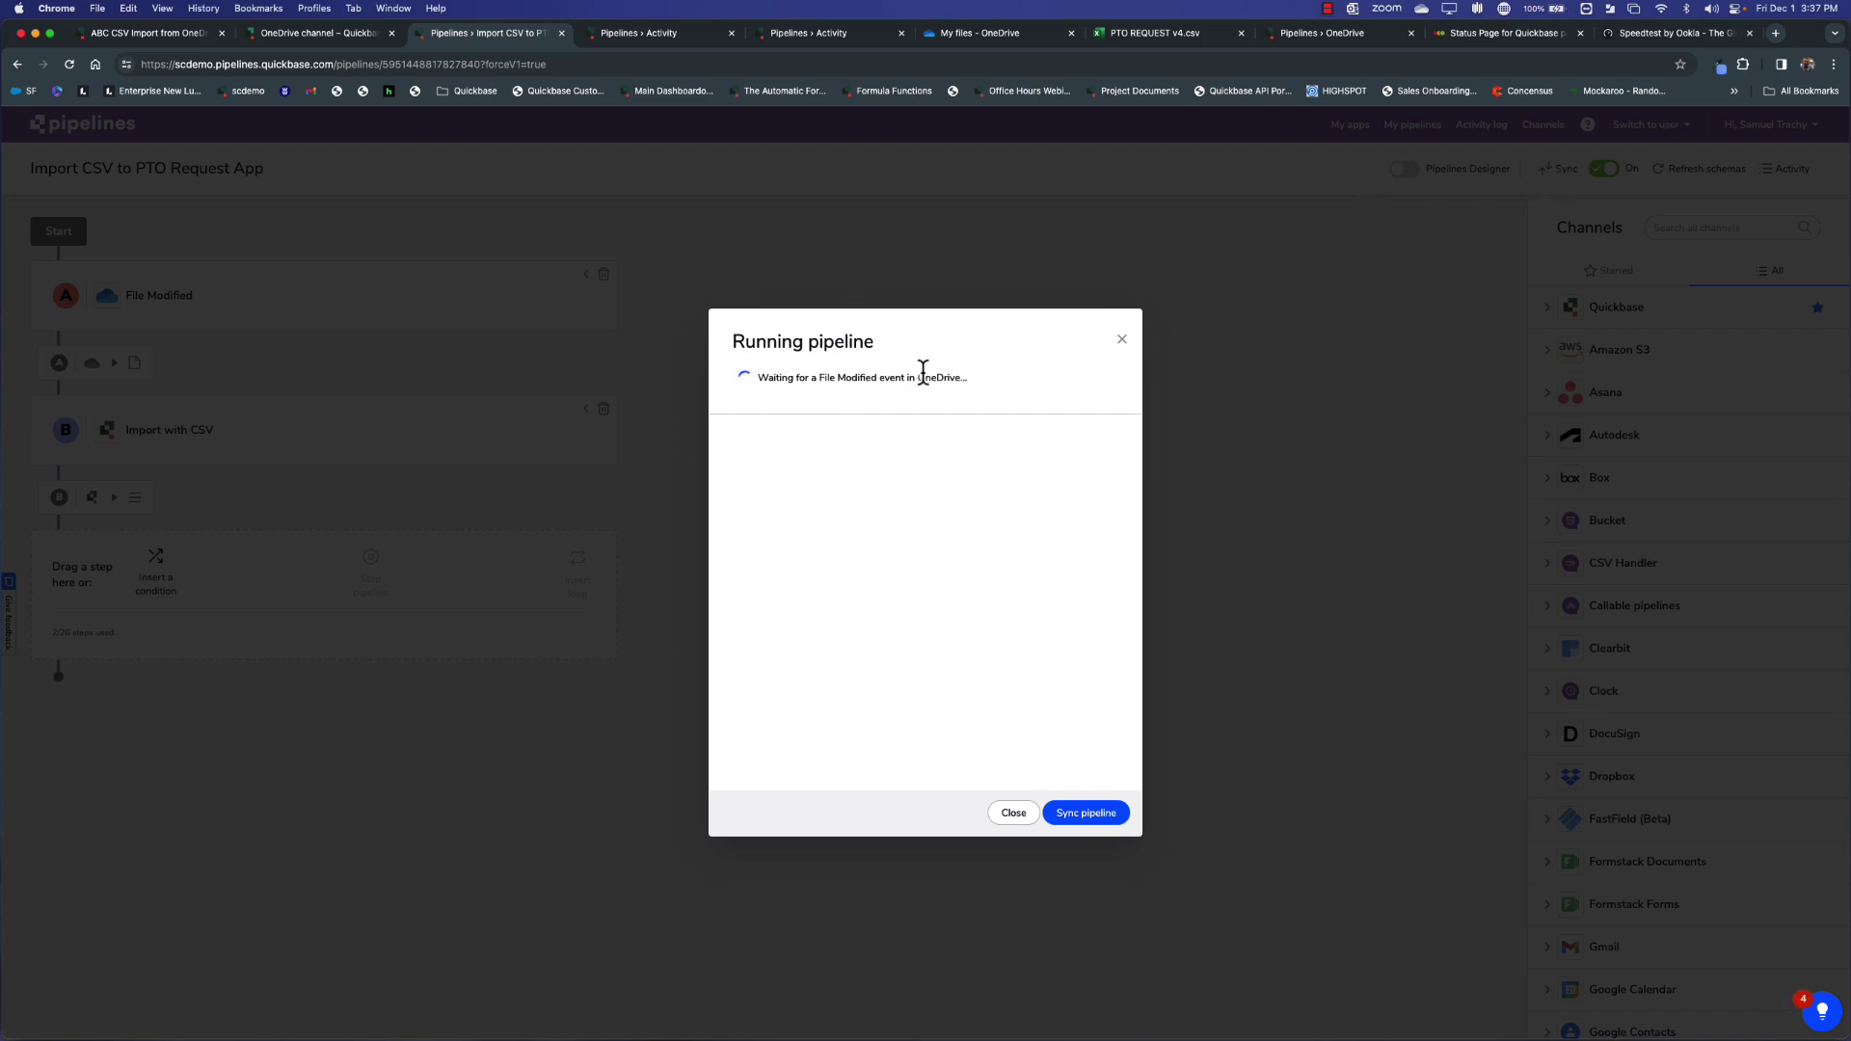
Rename the OneDrive file PTO REQUEST v4.csv to PTO REQUEST v5.csv.
{"action": "left_click", "coordinate": [980, 36]}
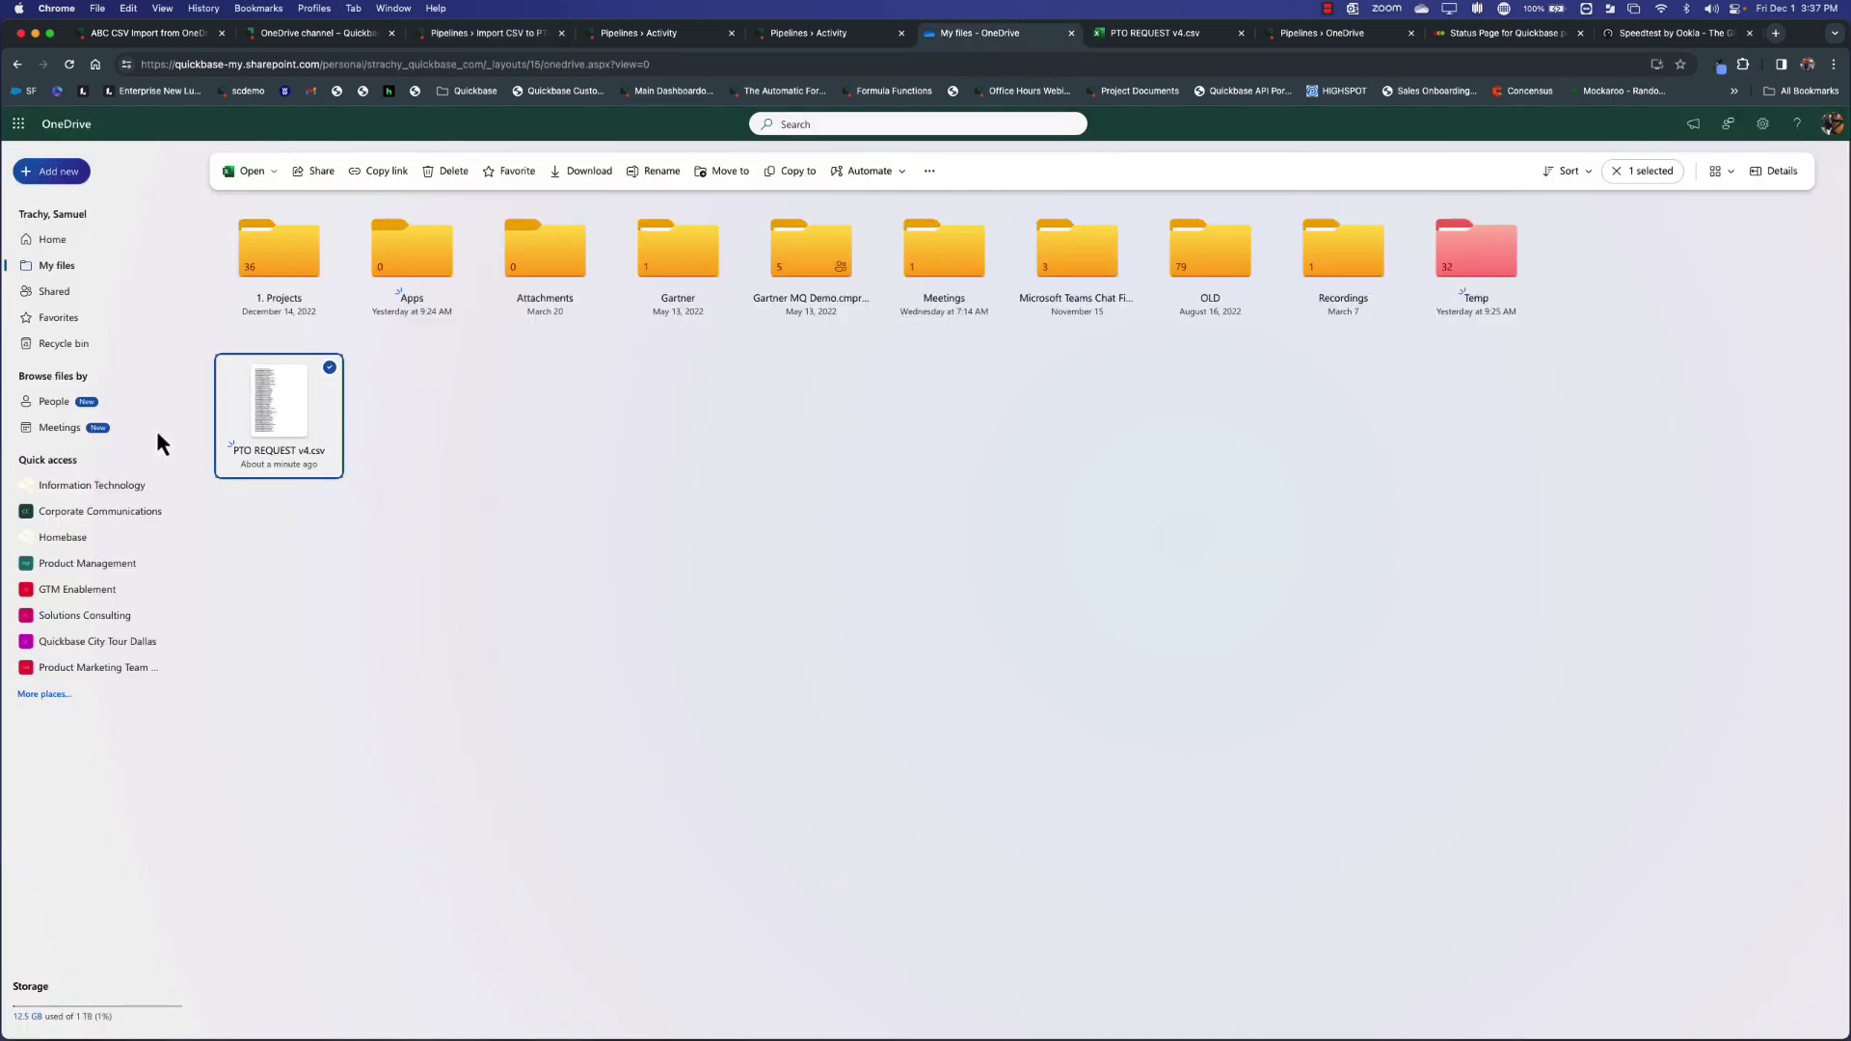
{"action": "mouse_move", "coordinate": [280, 413]}
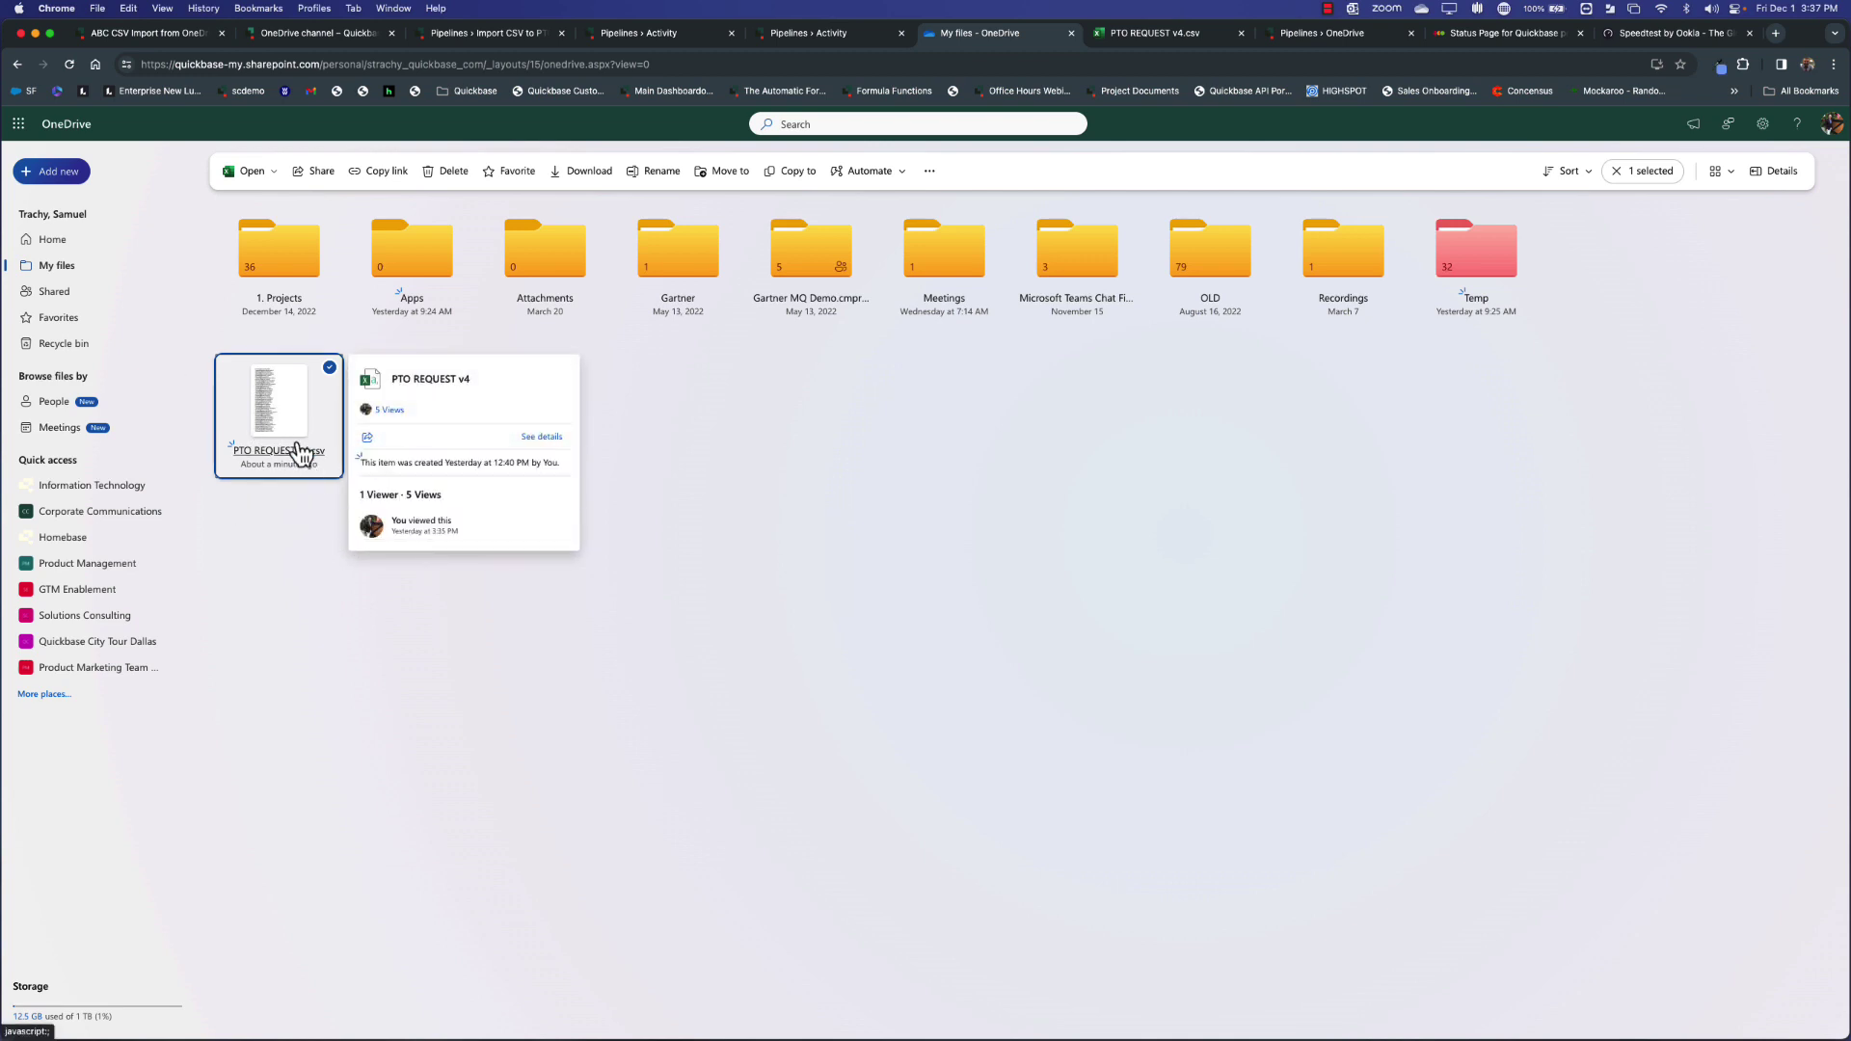
{"action": "right_click", "coordinate": [294, 417]}
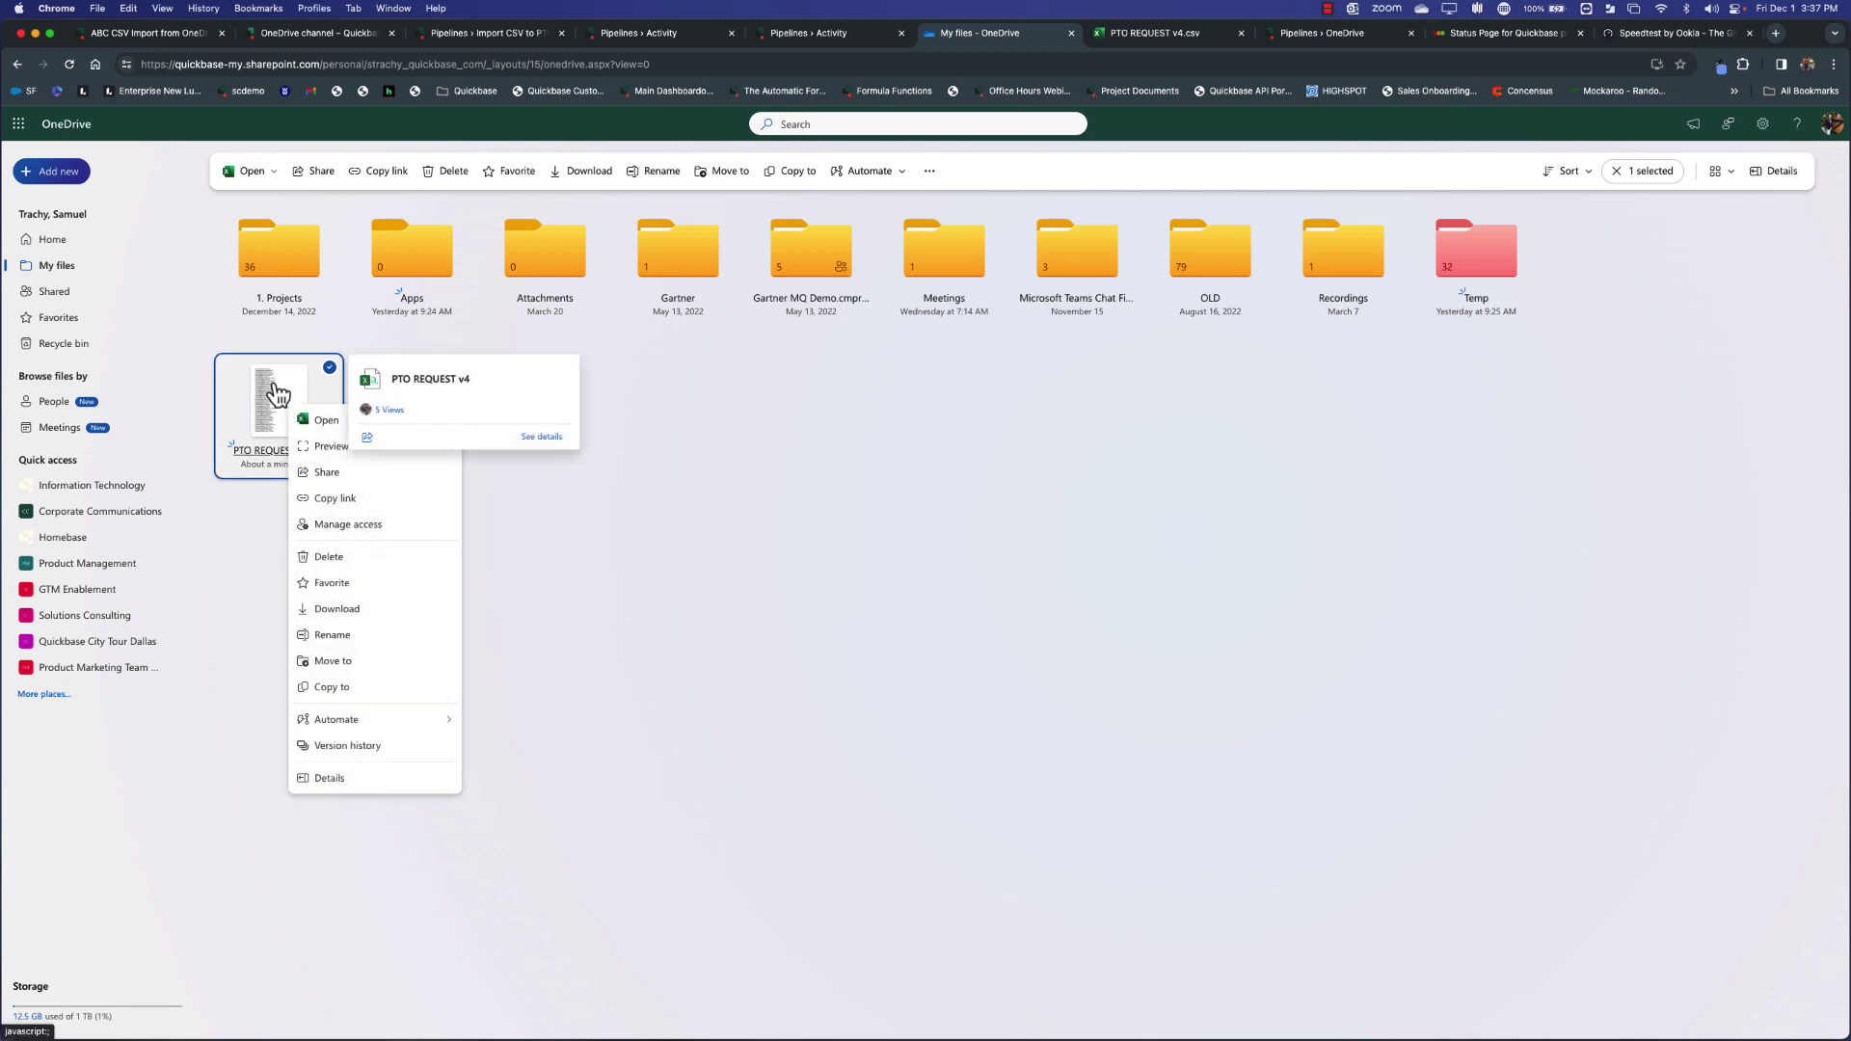
{"action": "left_click", "coordinate": [341, 638]}
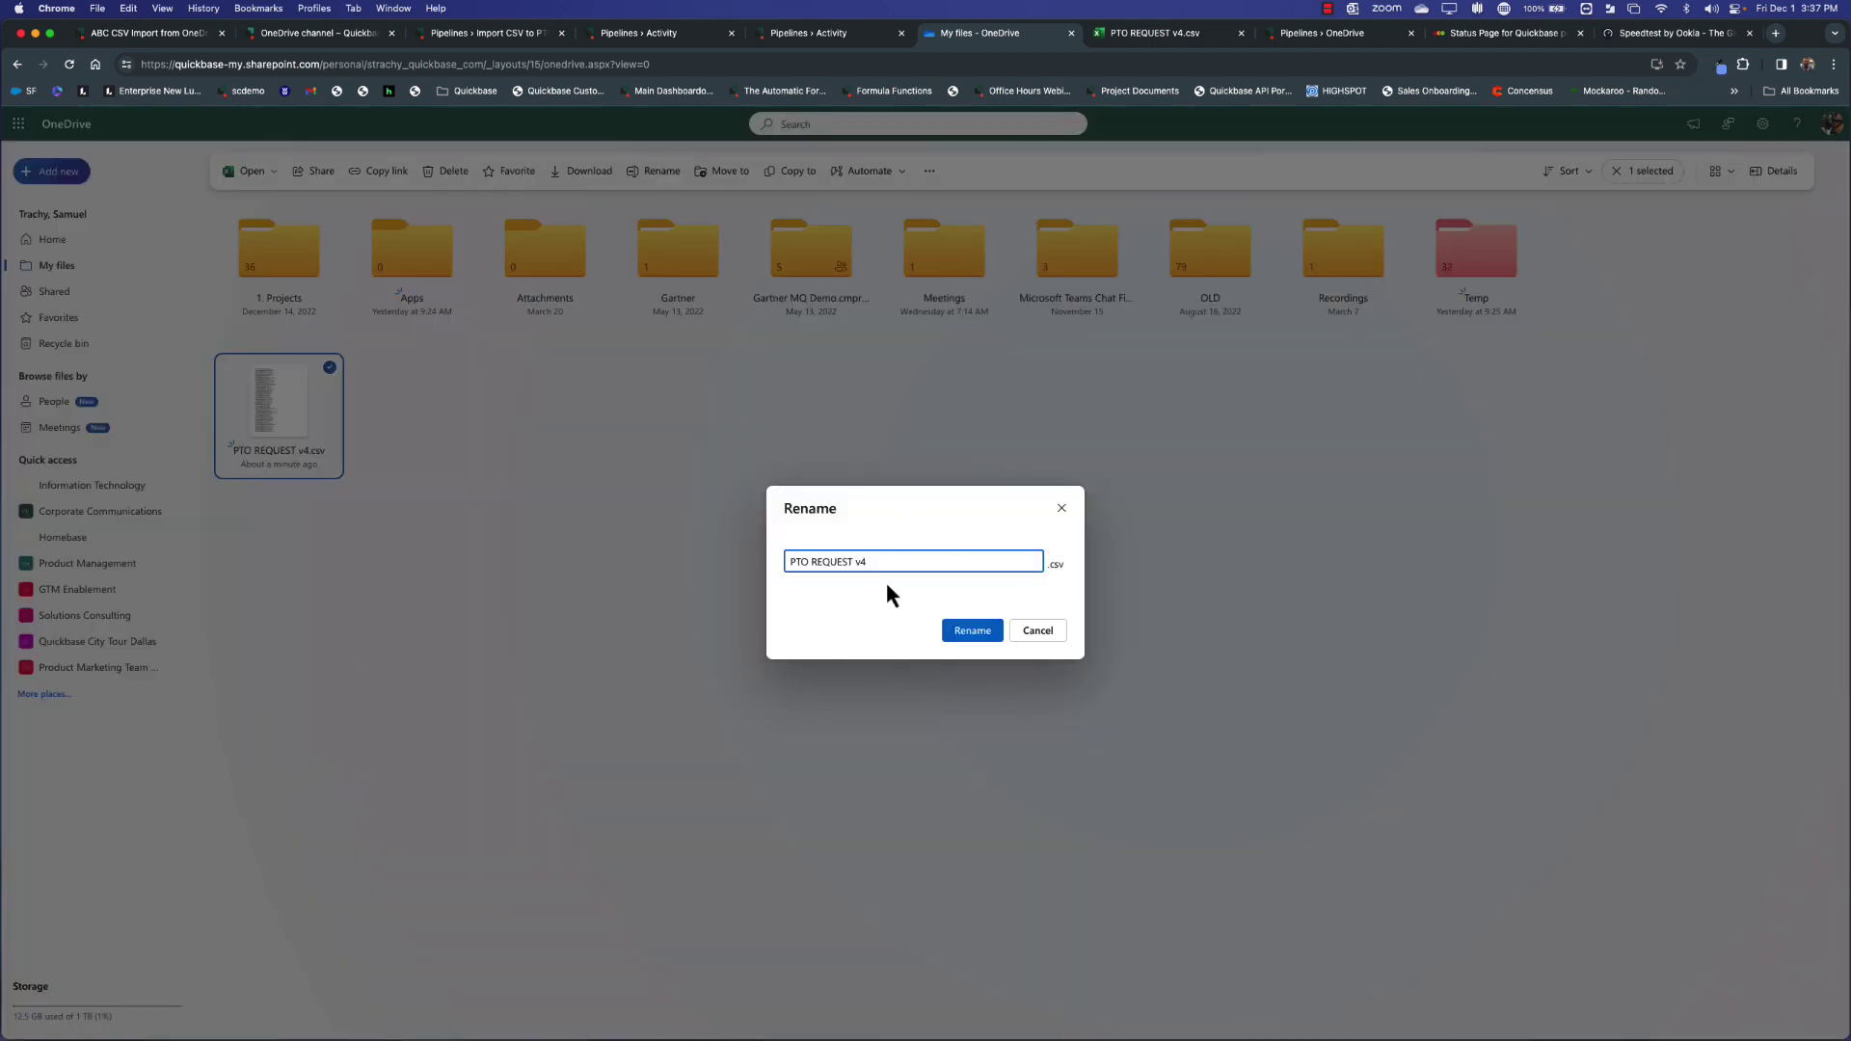
{"action": "key", "text": "BackSpace"}
{"action": "type", "text": "5"}
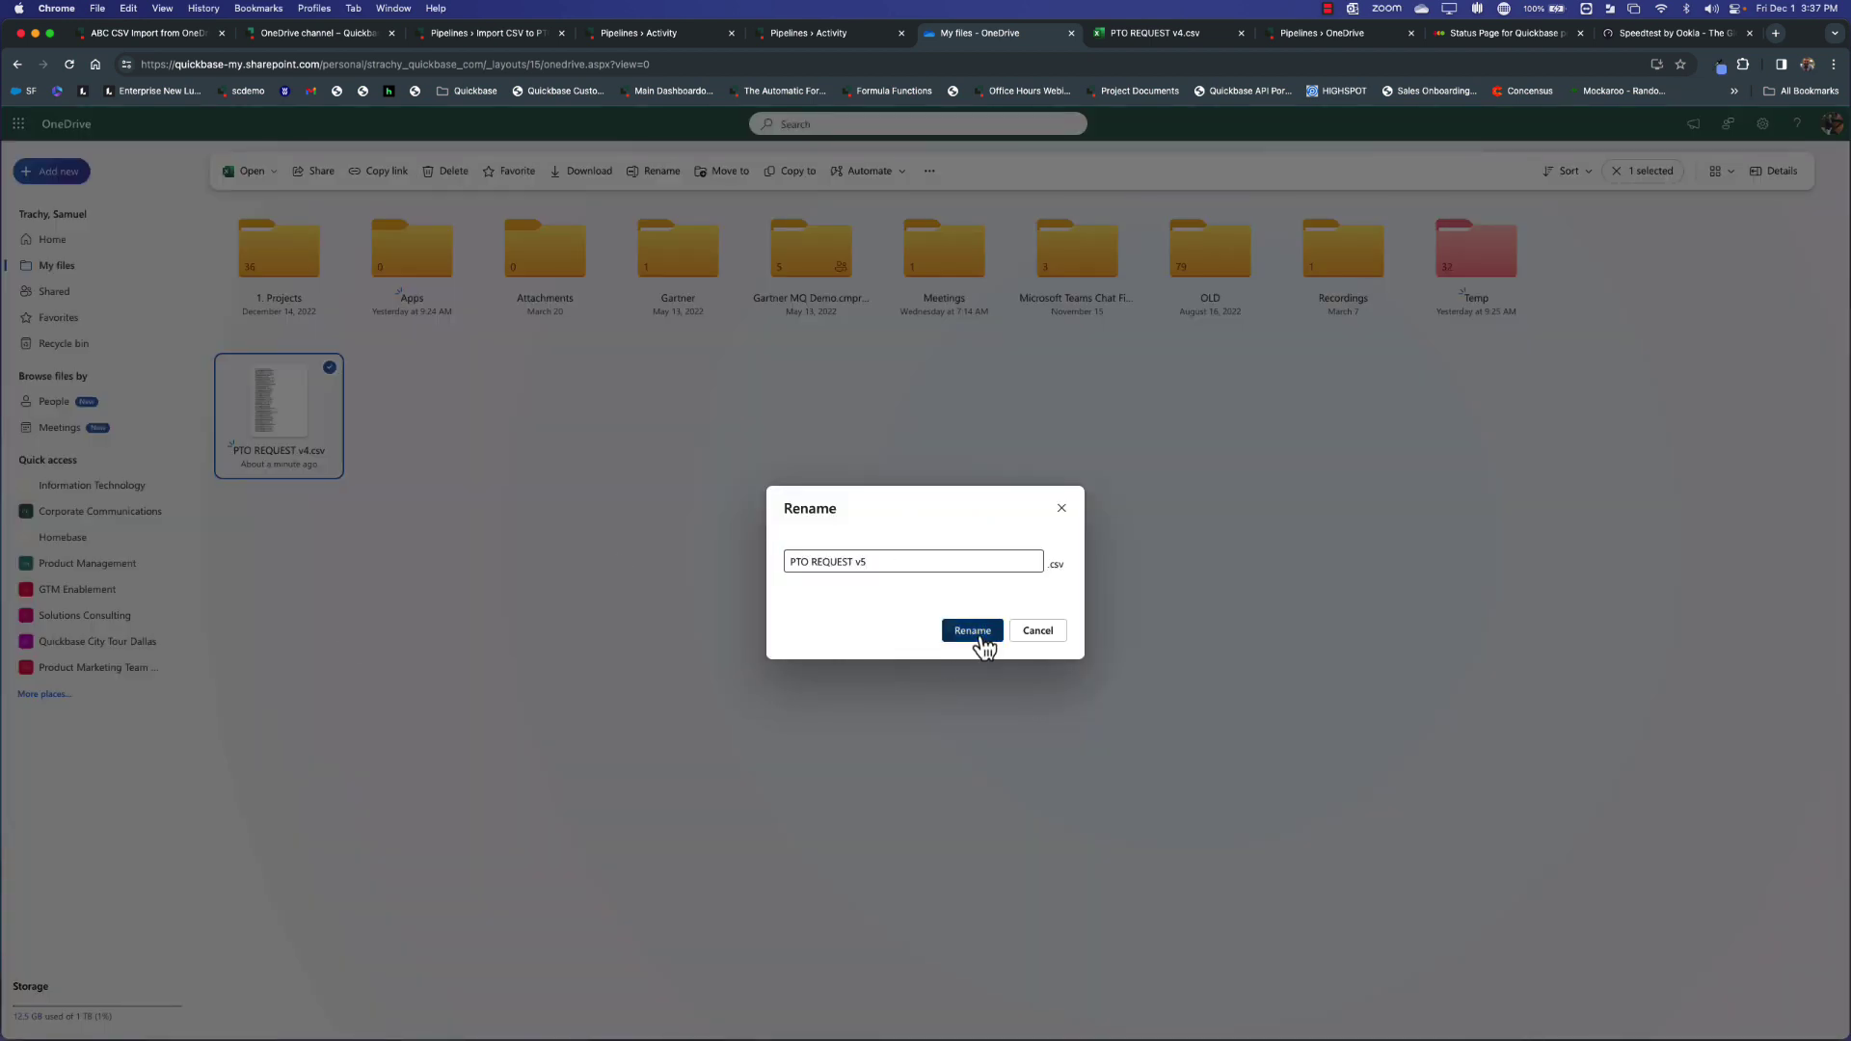
{"action": "left_click", "coordinate": [979, 636]}
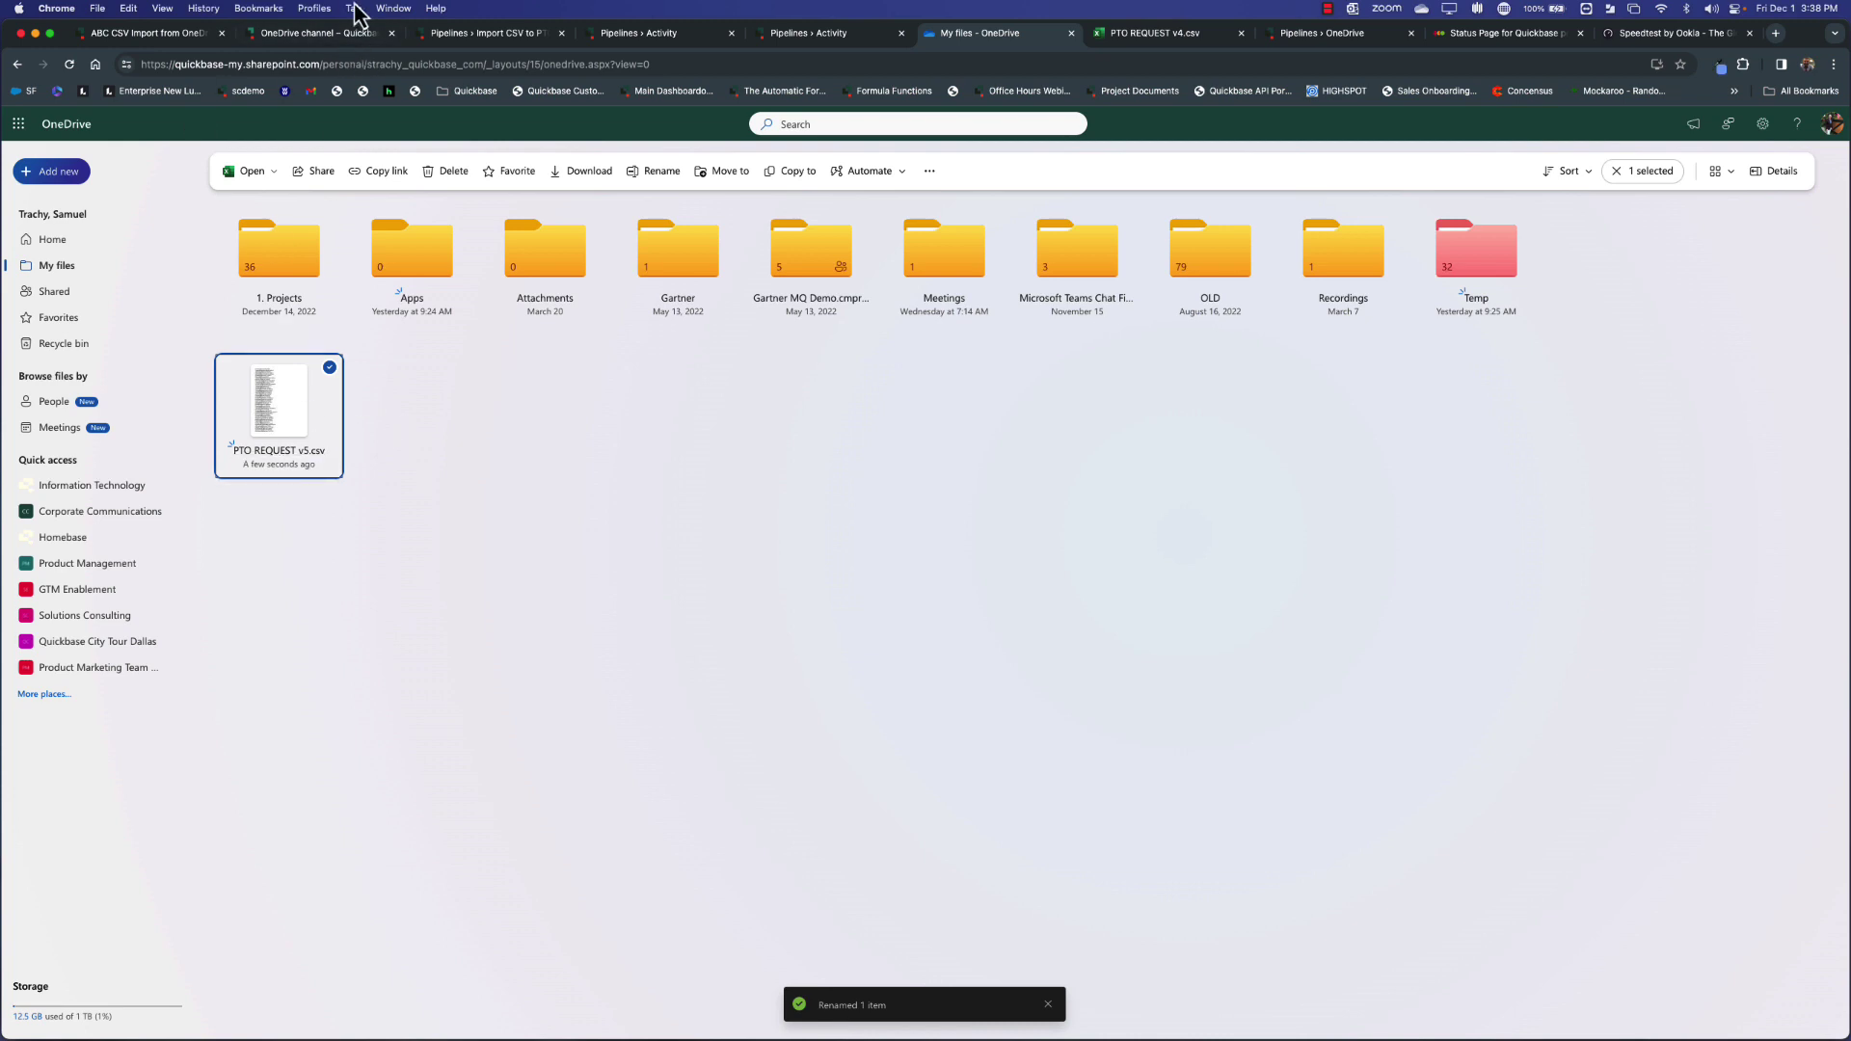
Watch the running pipeline detect PTO REQUEST v5.csv, then go to the PTO Requests Dashboard.
{"action": "left_click", "coordinate": [507, 34]}
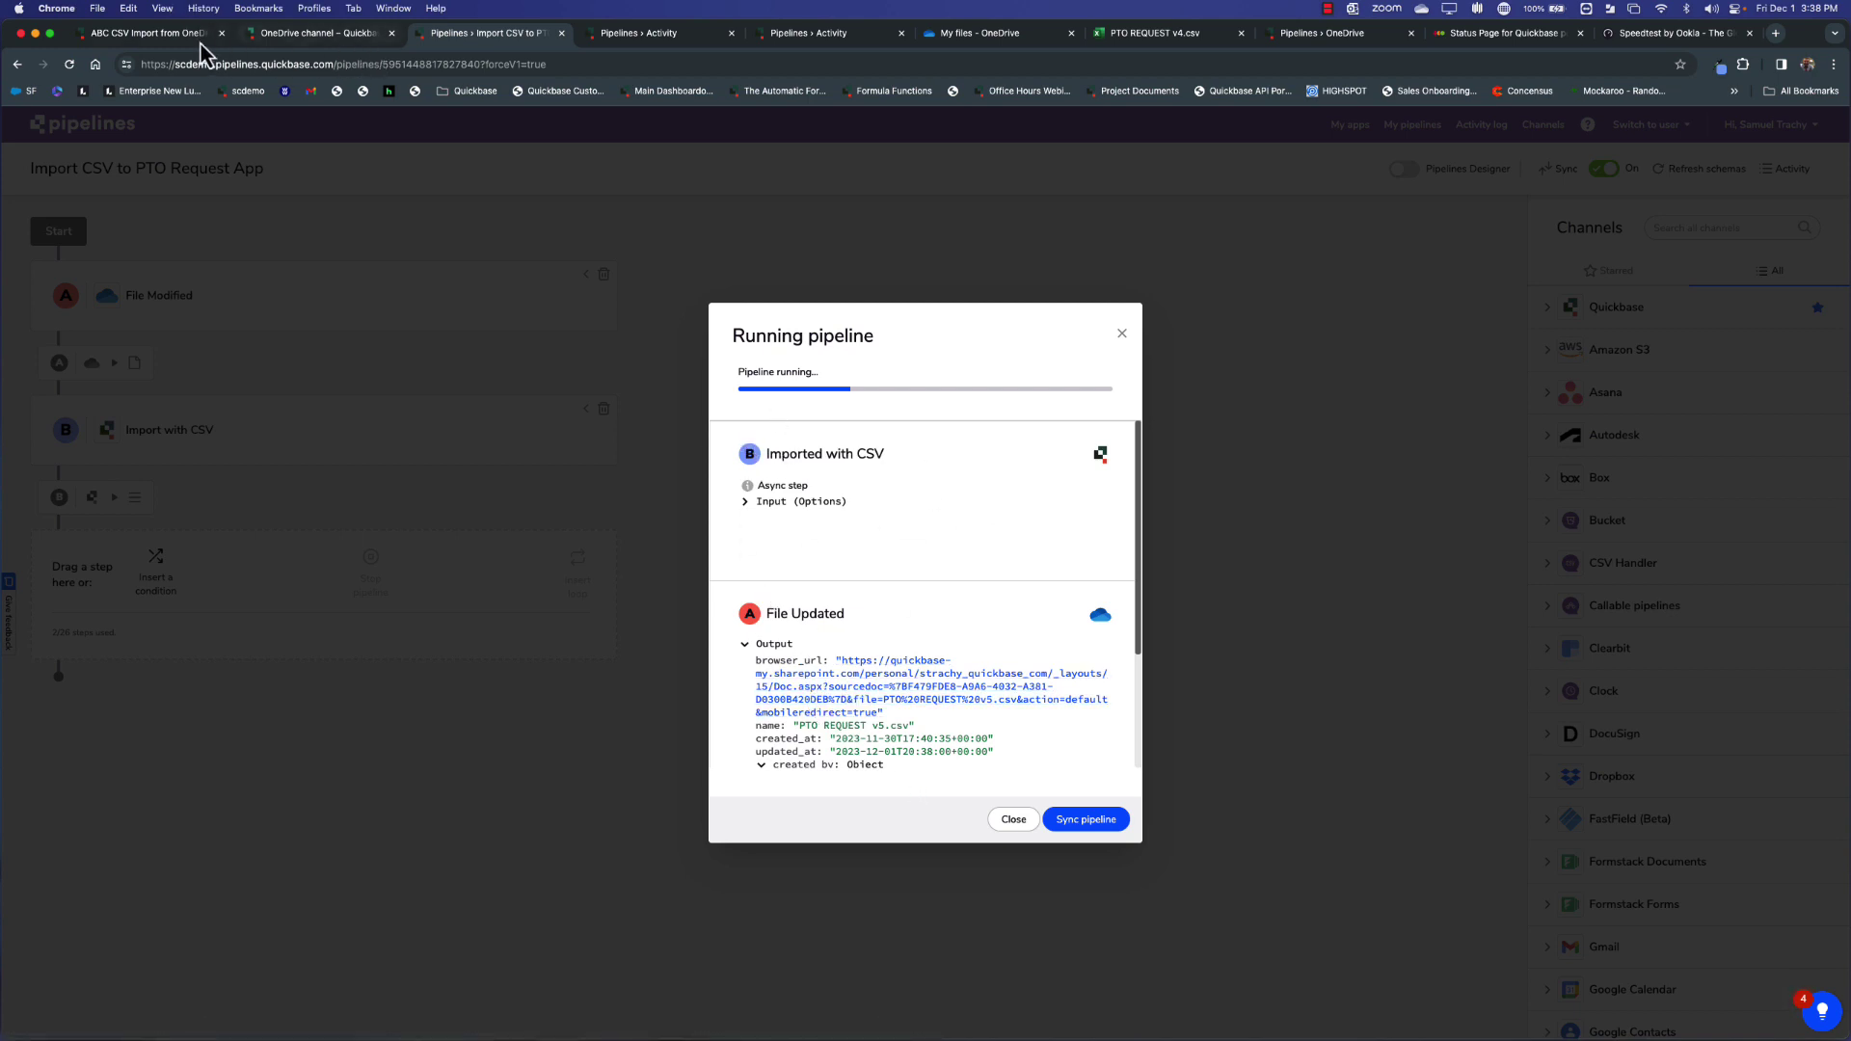
{"action": "left_click", "coordinate": [156, 37]}
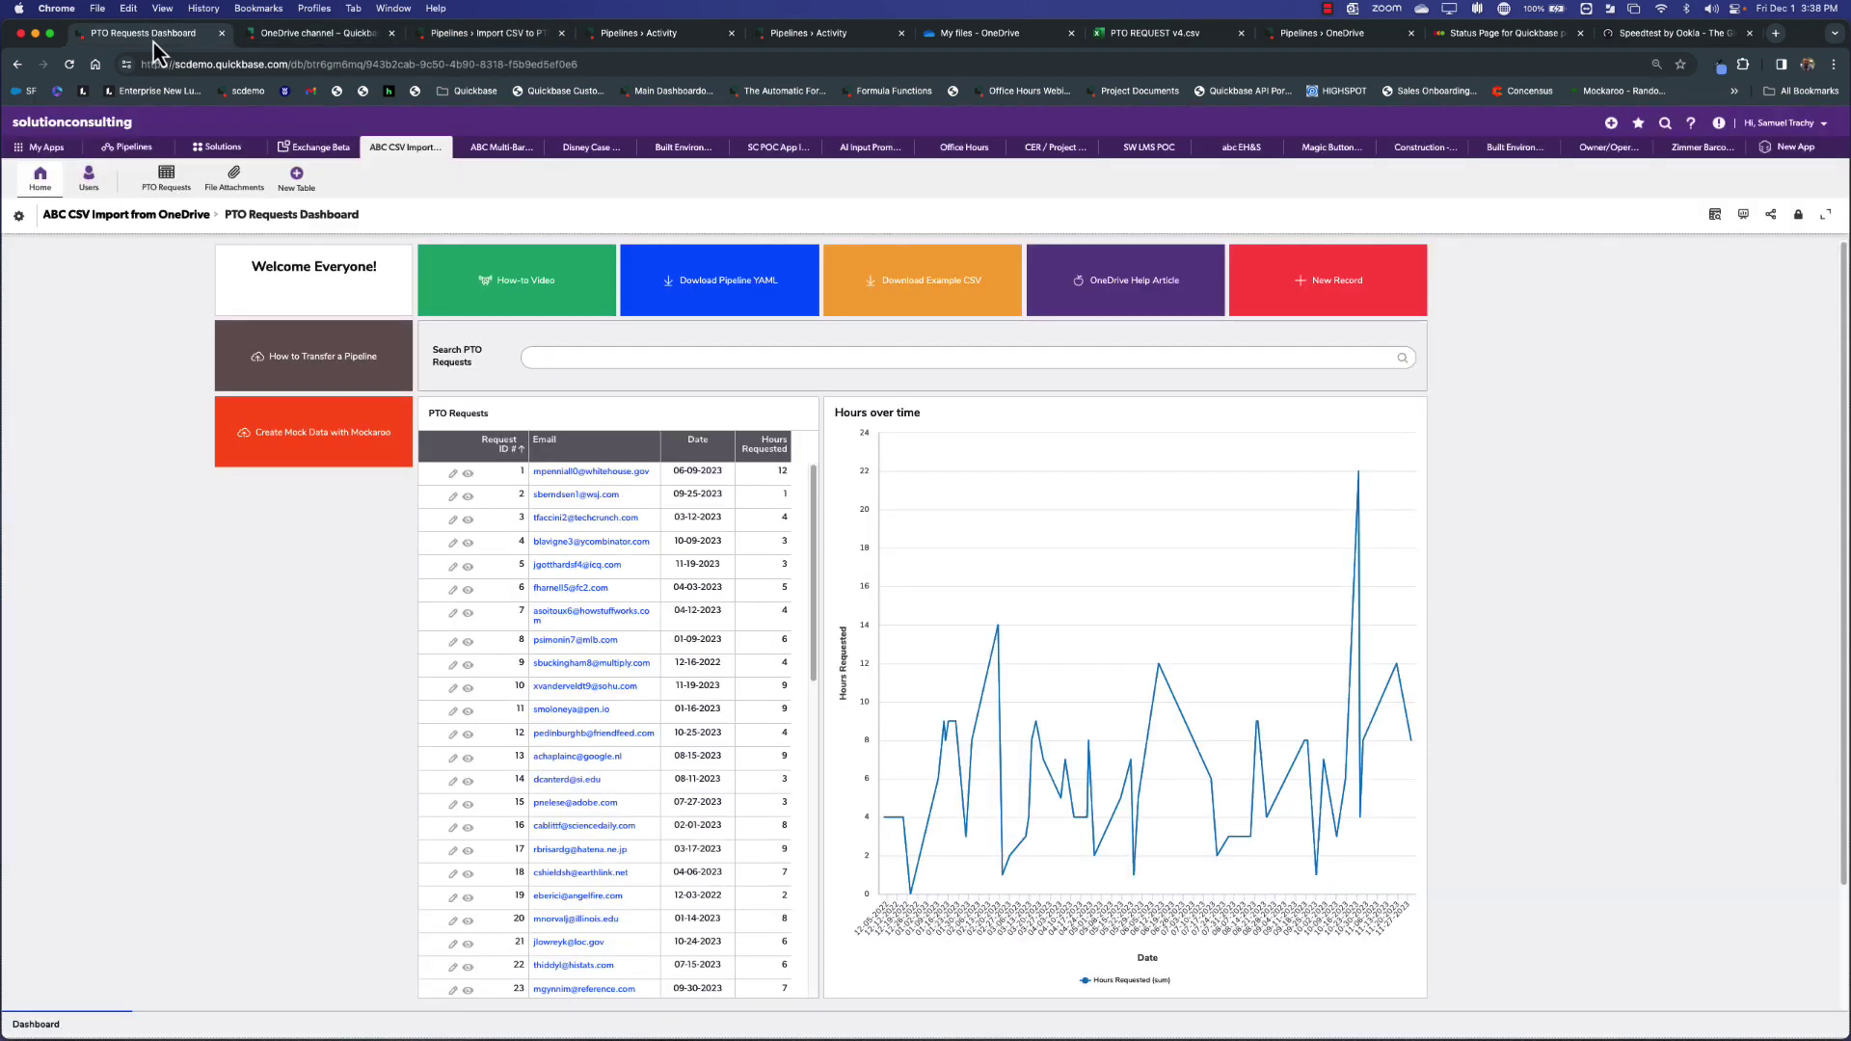
Open the PTO Requests Default report and check that request 1 shows 6 hours.
{"action": "left_click", "coordinate": [166, 176]}
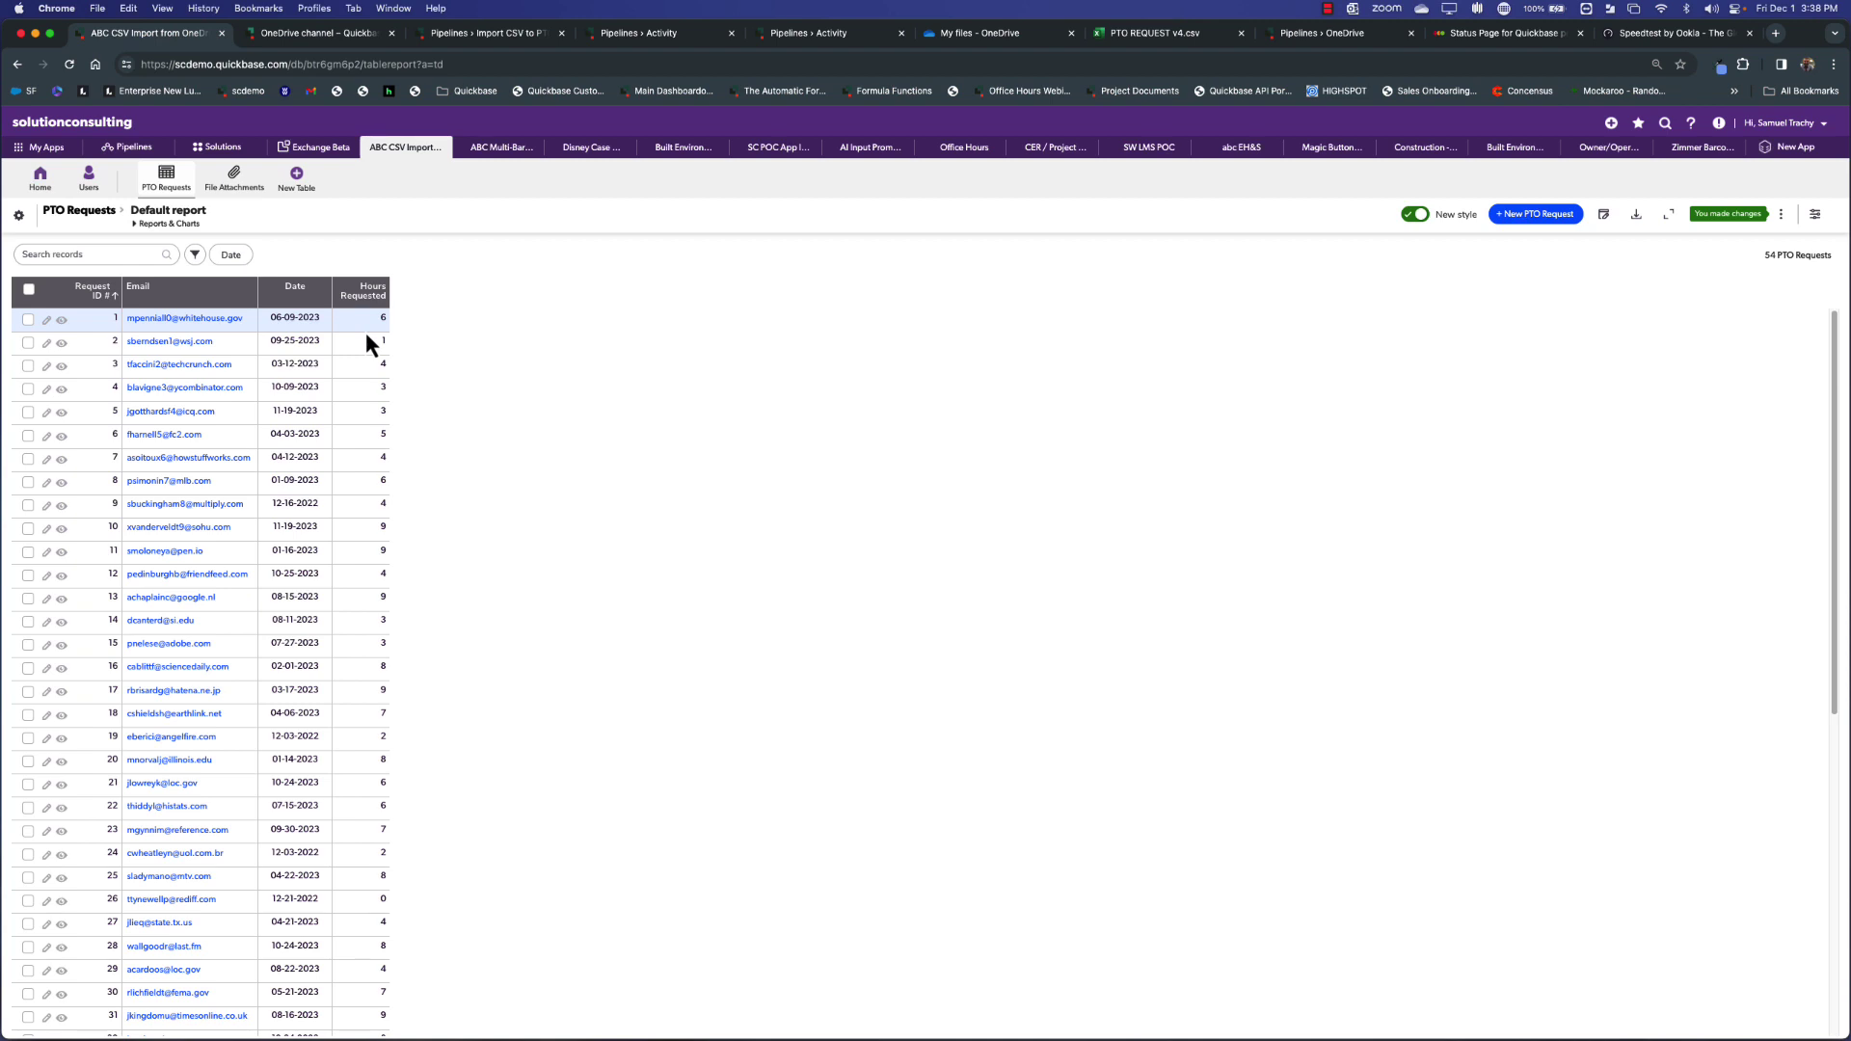
{"action": "scroll", "coordinate": [360, 362], "scroll_direction": "down", "scroll_amount": 5}
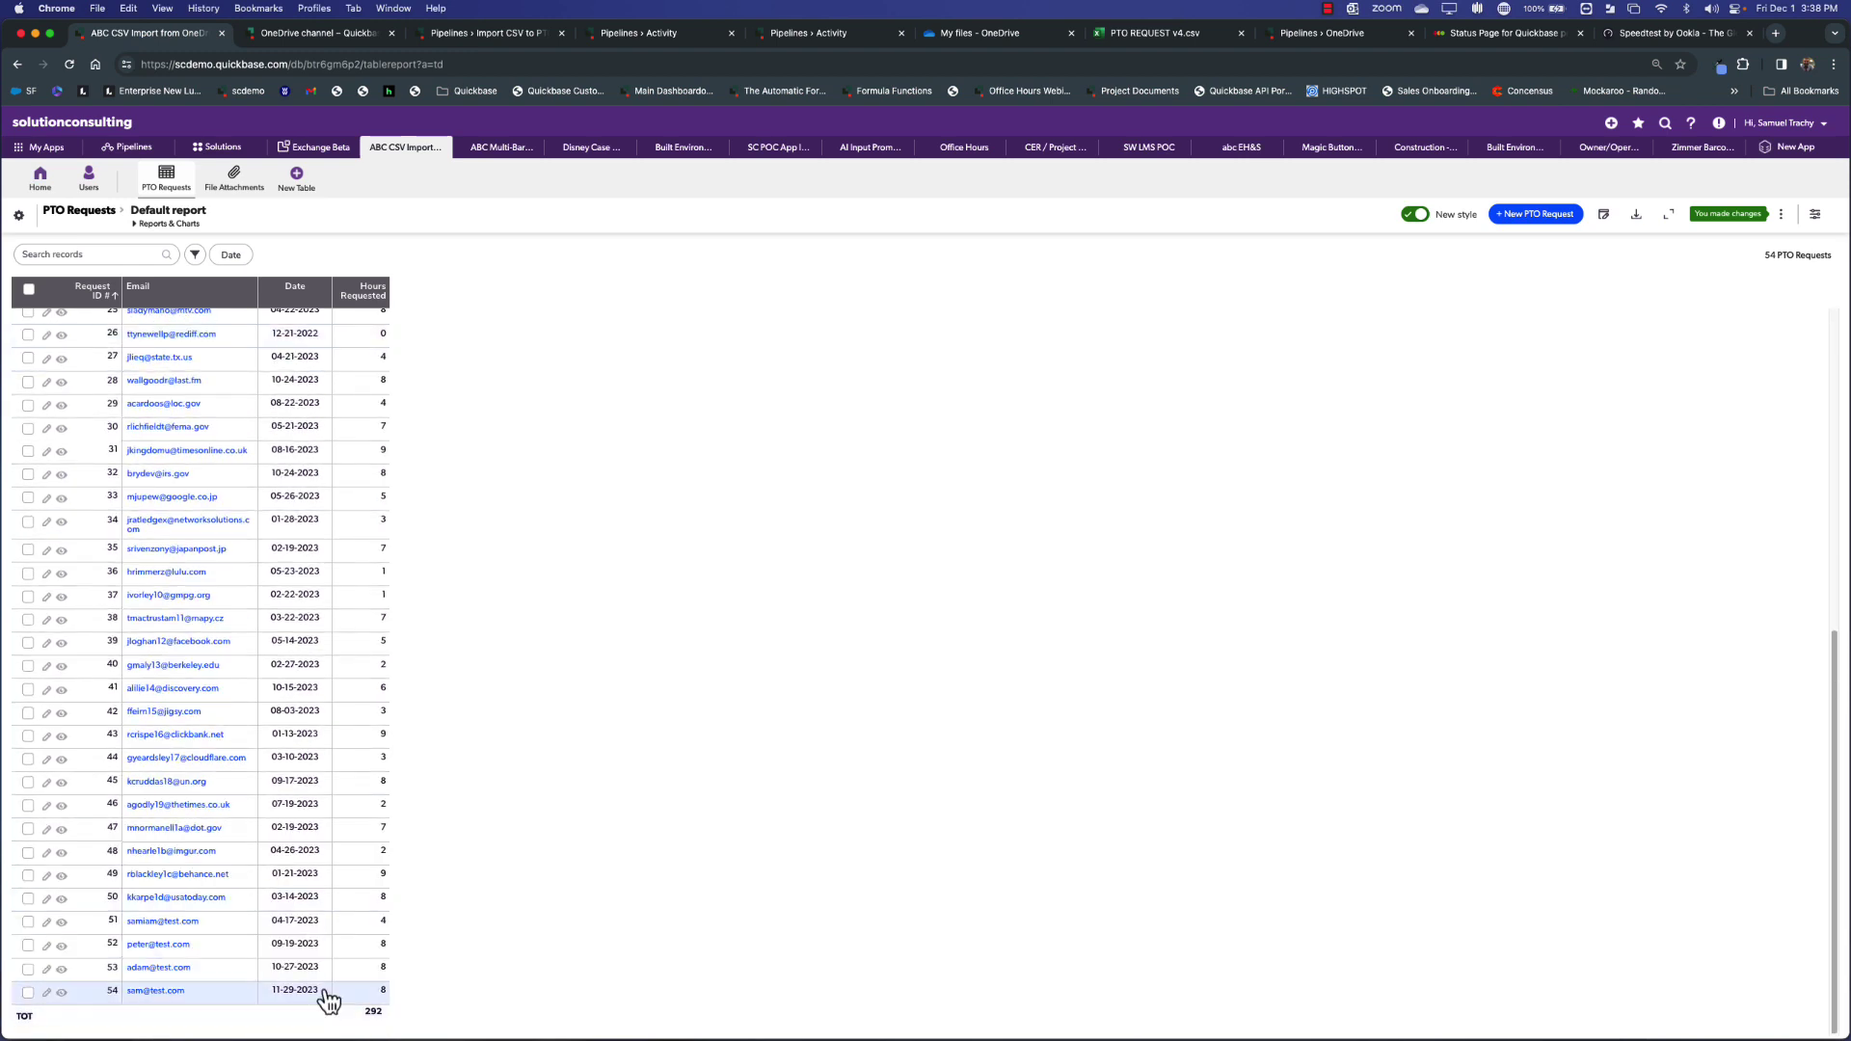
{"action": "scroll", "coordinate": [188, 622], "scroll_direction": "up", "scroll_amount": 5}
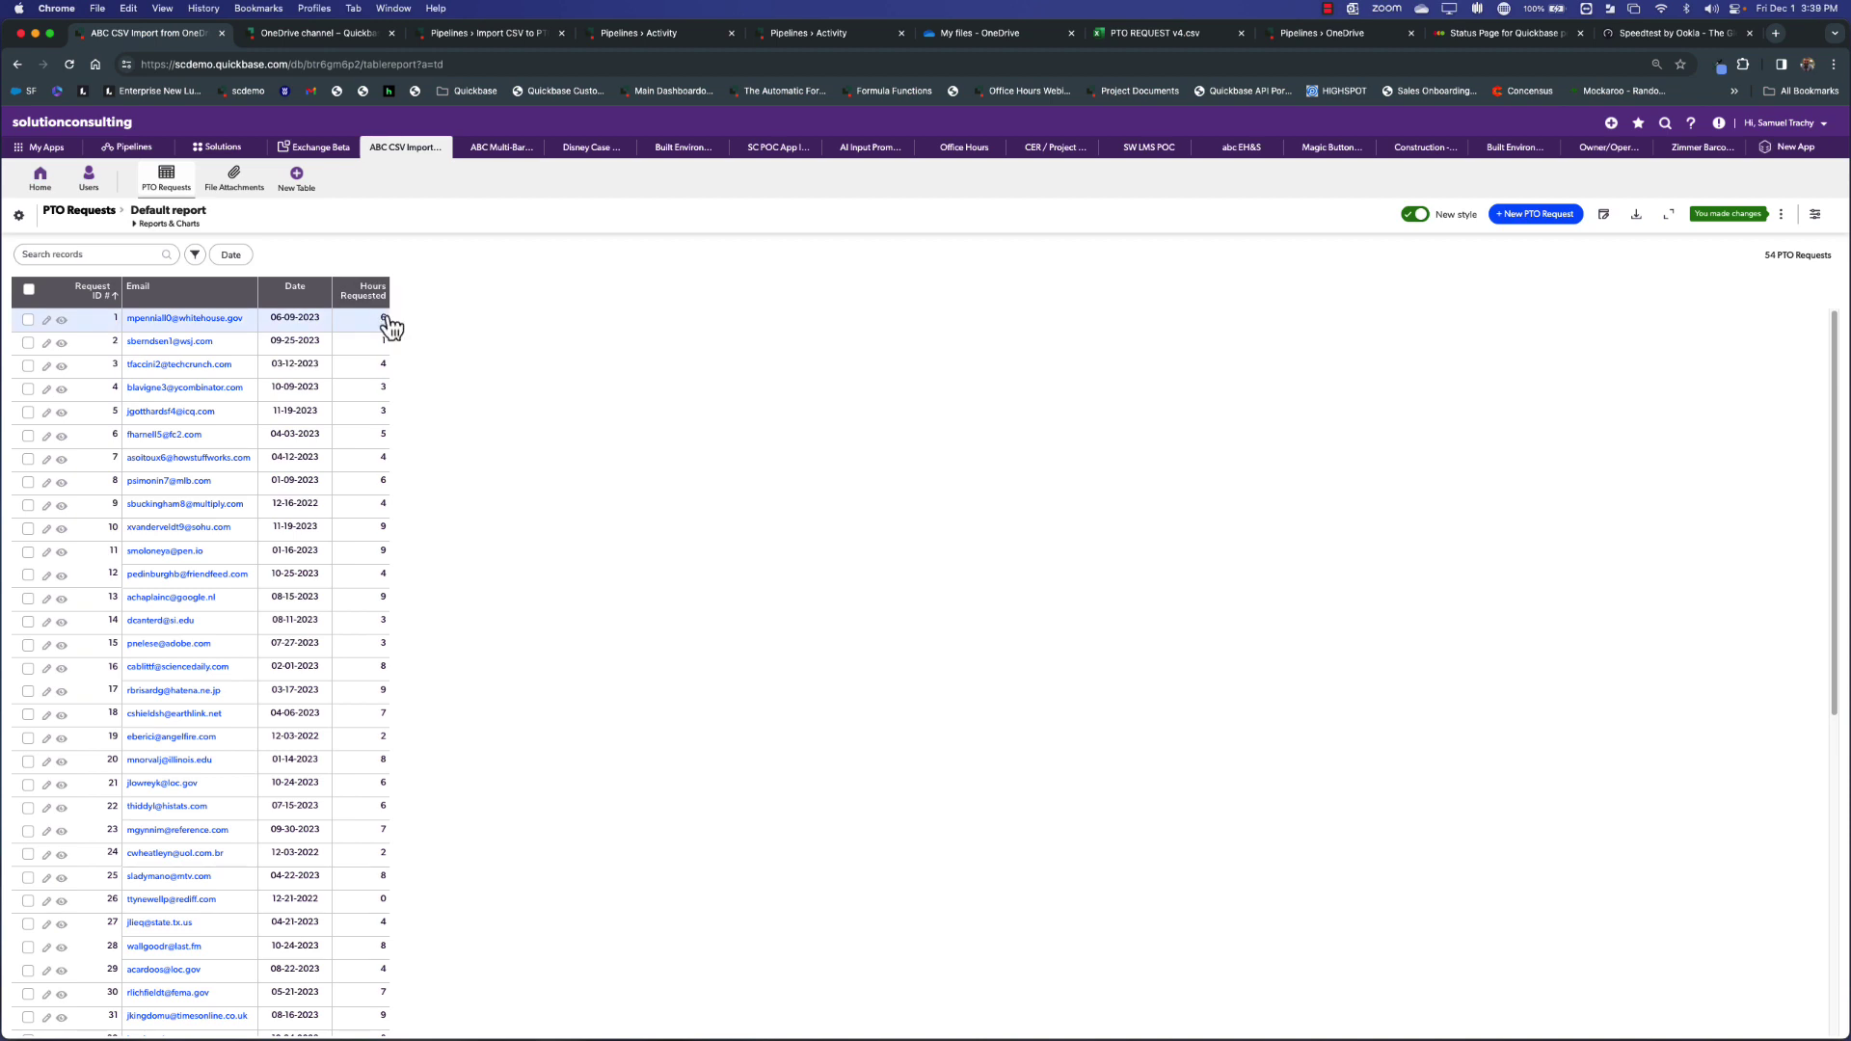
{"action": "mouse_move", "coordinate": [96, 291]}
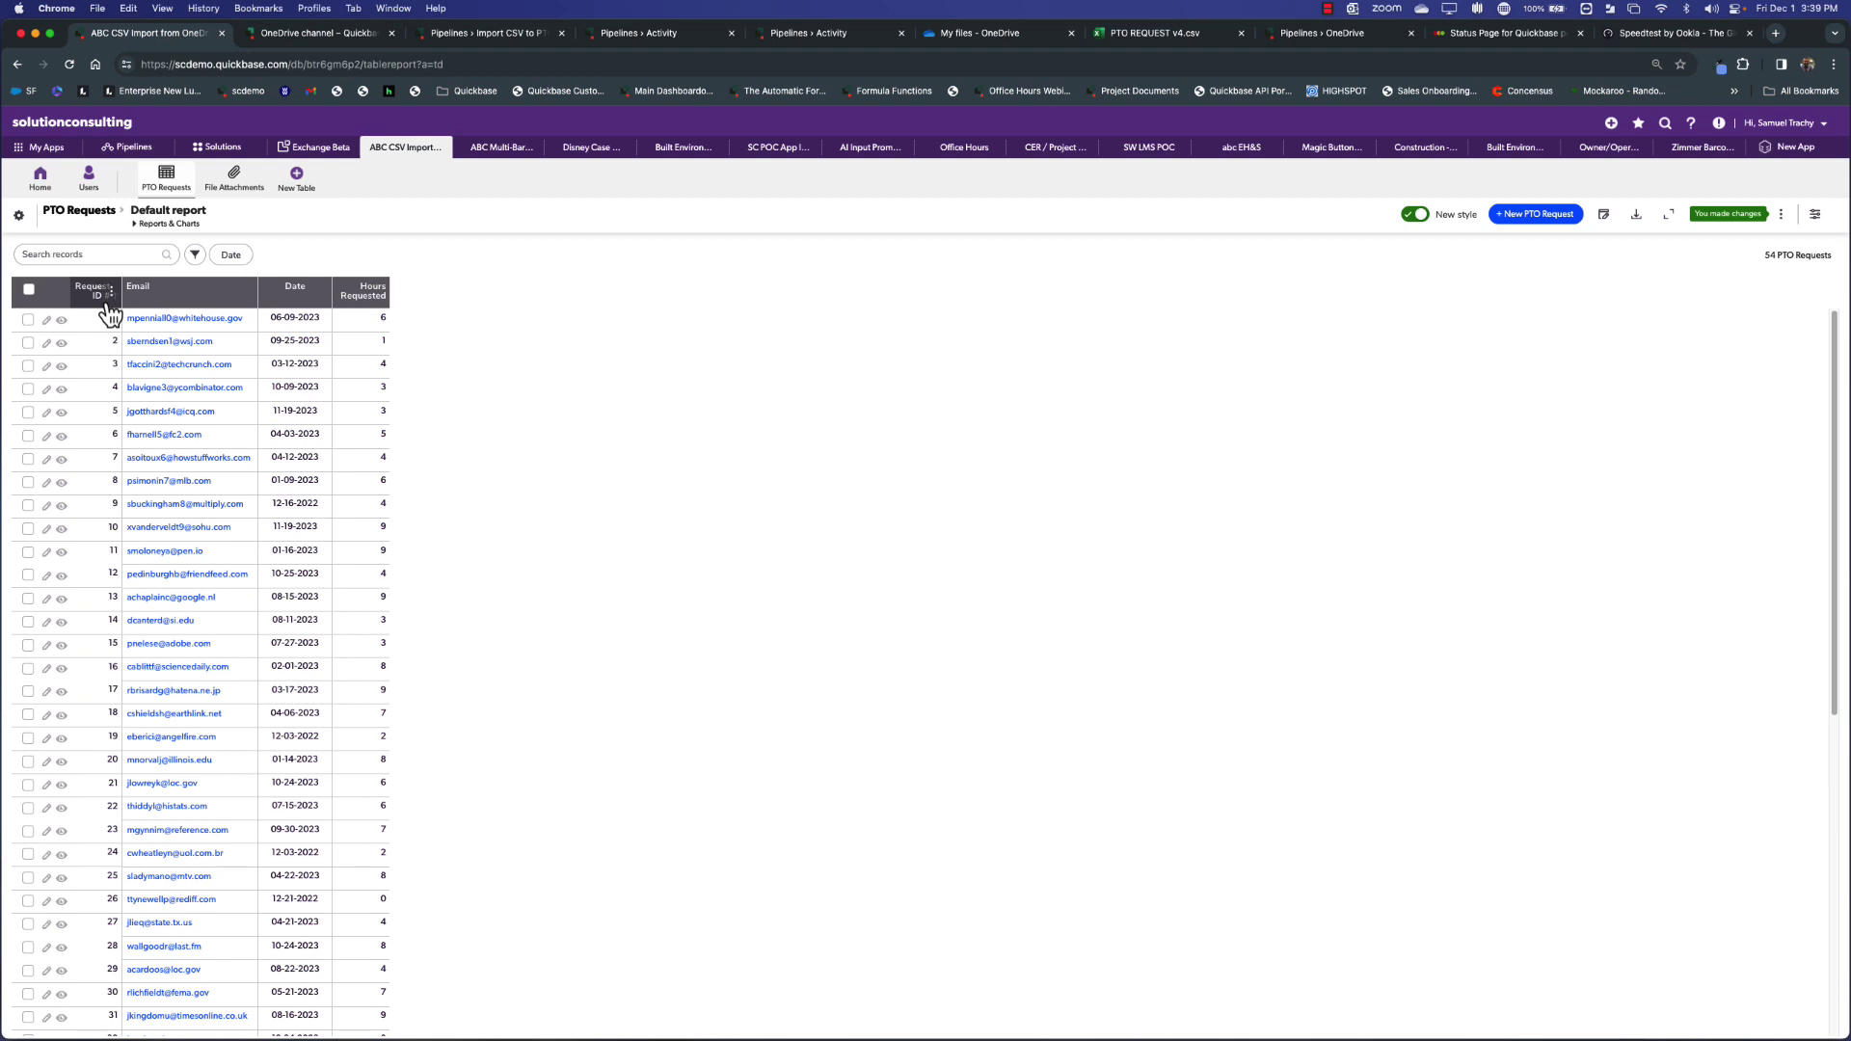
Go back to the Quickbase app's Home dashboard.
{"action": "left_click", "coordinate": [48, 194]}
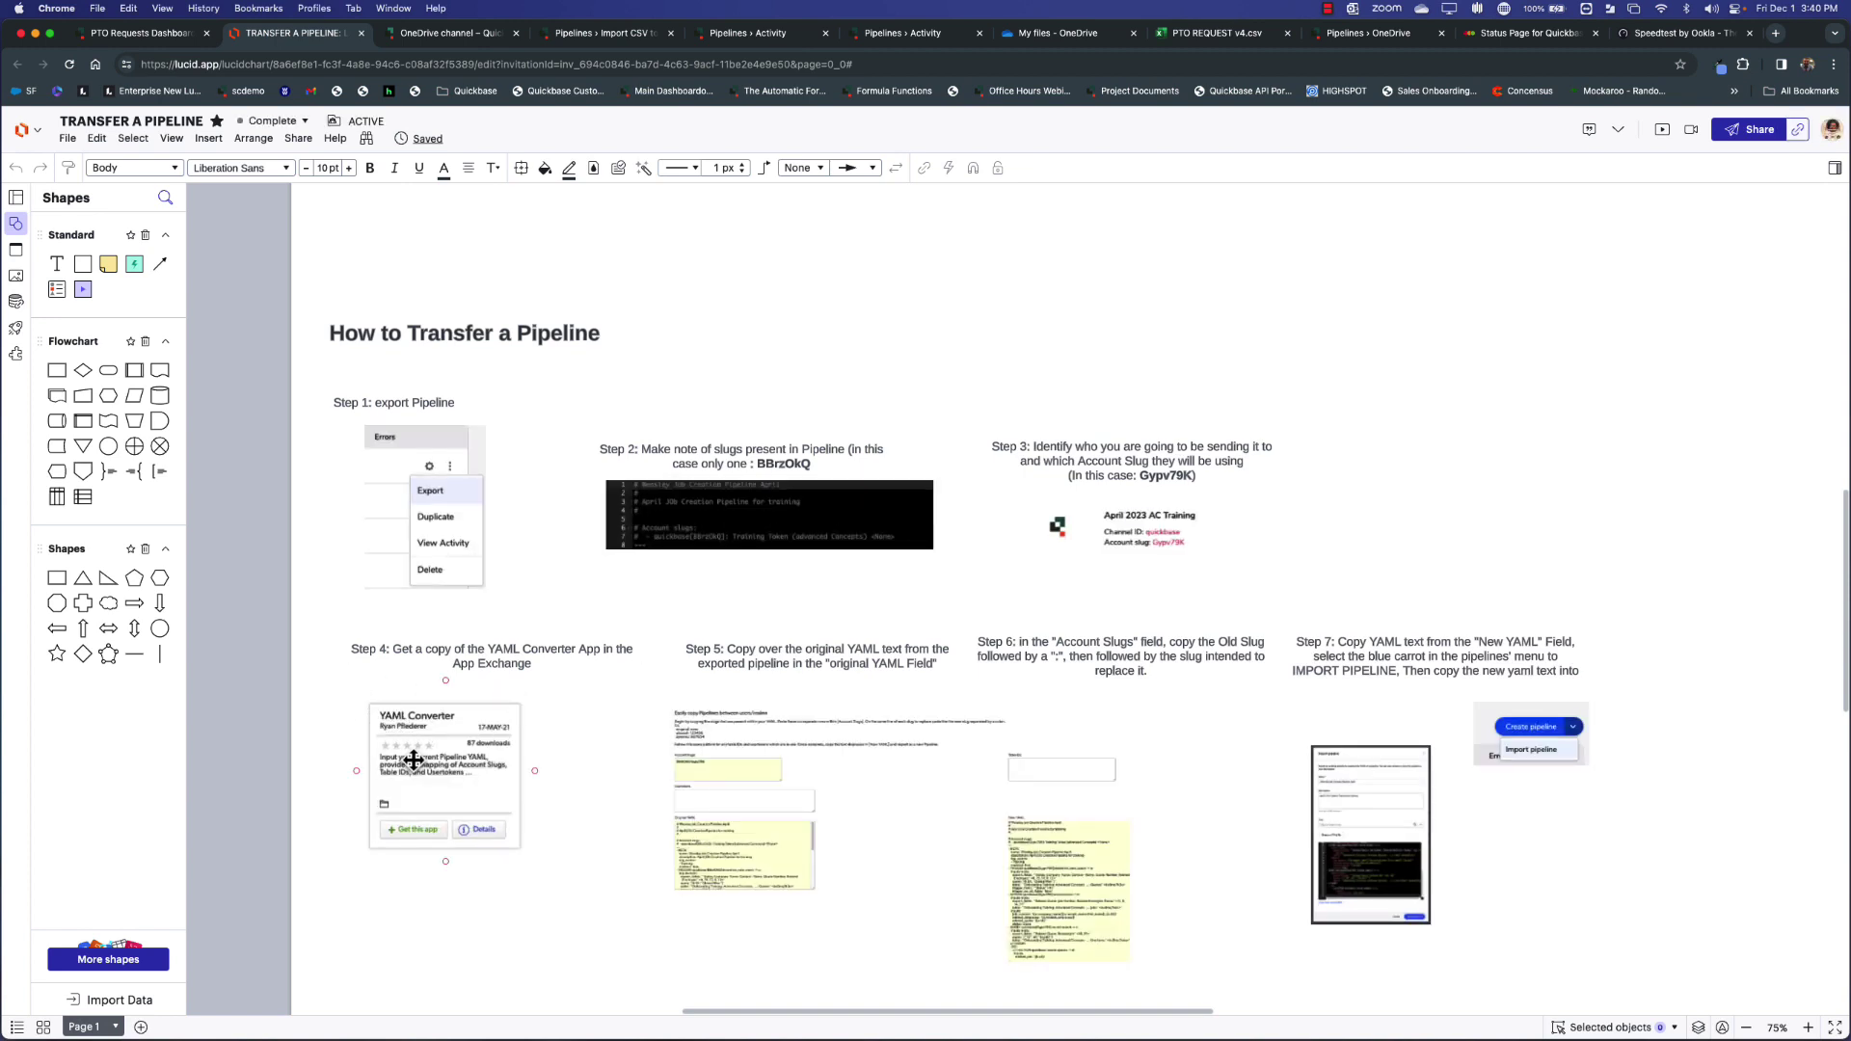
{"action": "left_click", "coordinate": [507, 651]}
{"action": "left_click", "coordinate": [429, 698]}
Switch back to the PTO Requests Dashboard and launch Create Mock Data with Mockaroo.
{"action": "left_click", "coordinate": [126, 33]}
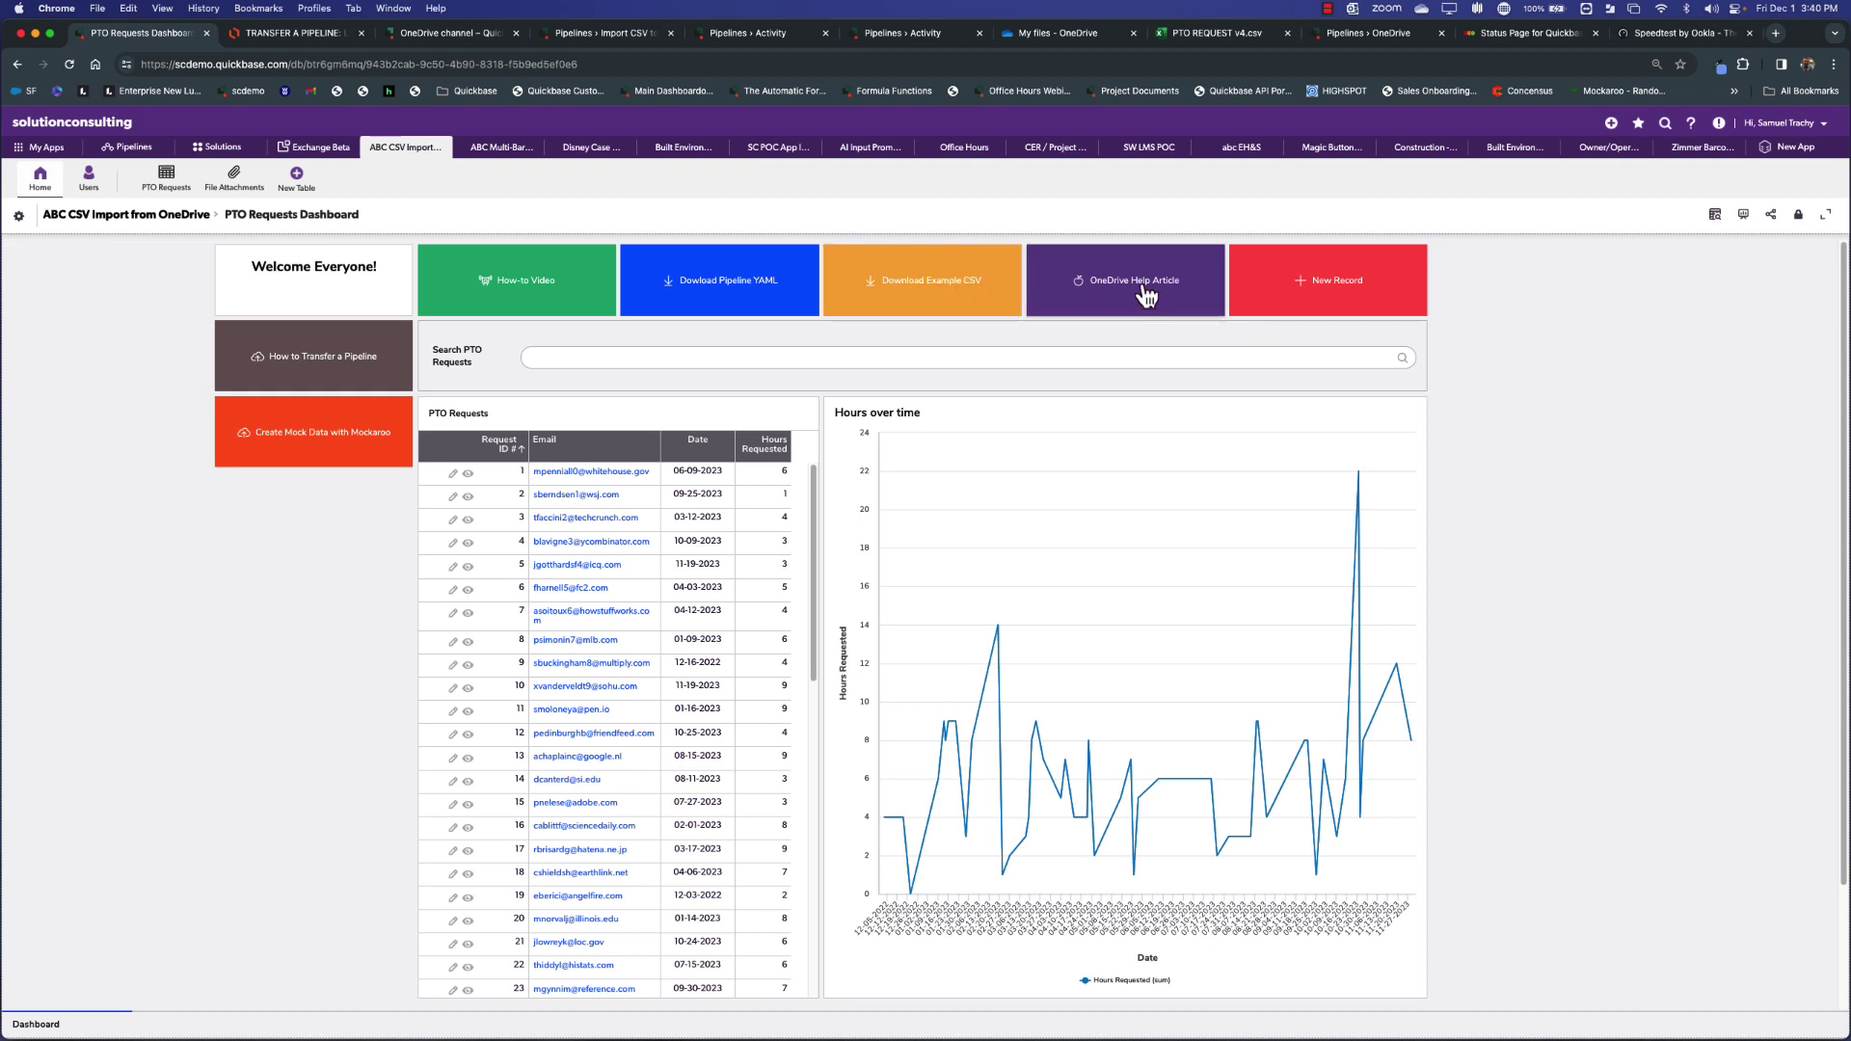
{"action": "left_click", "coordinate": [258, 434]}
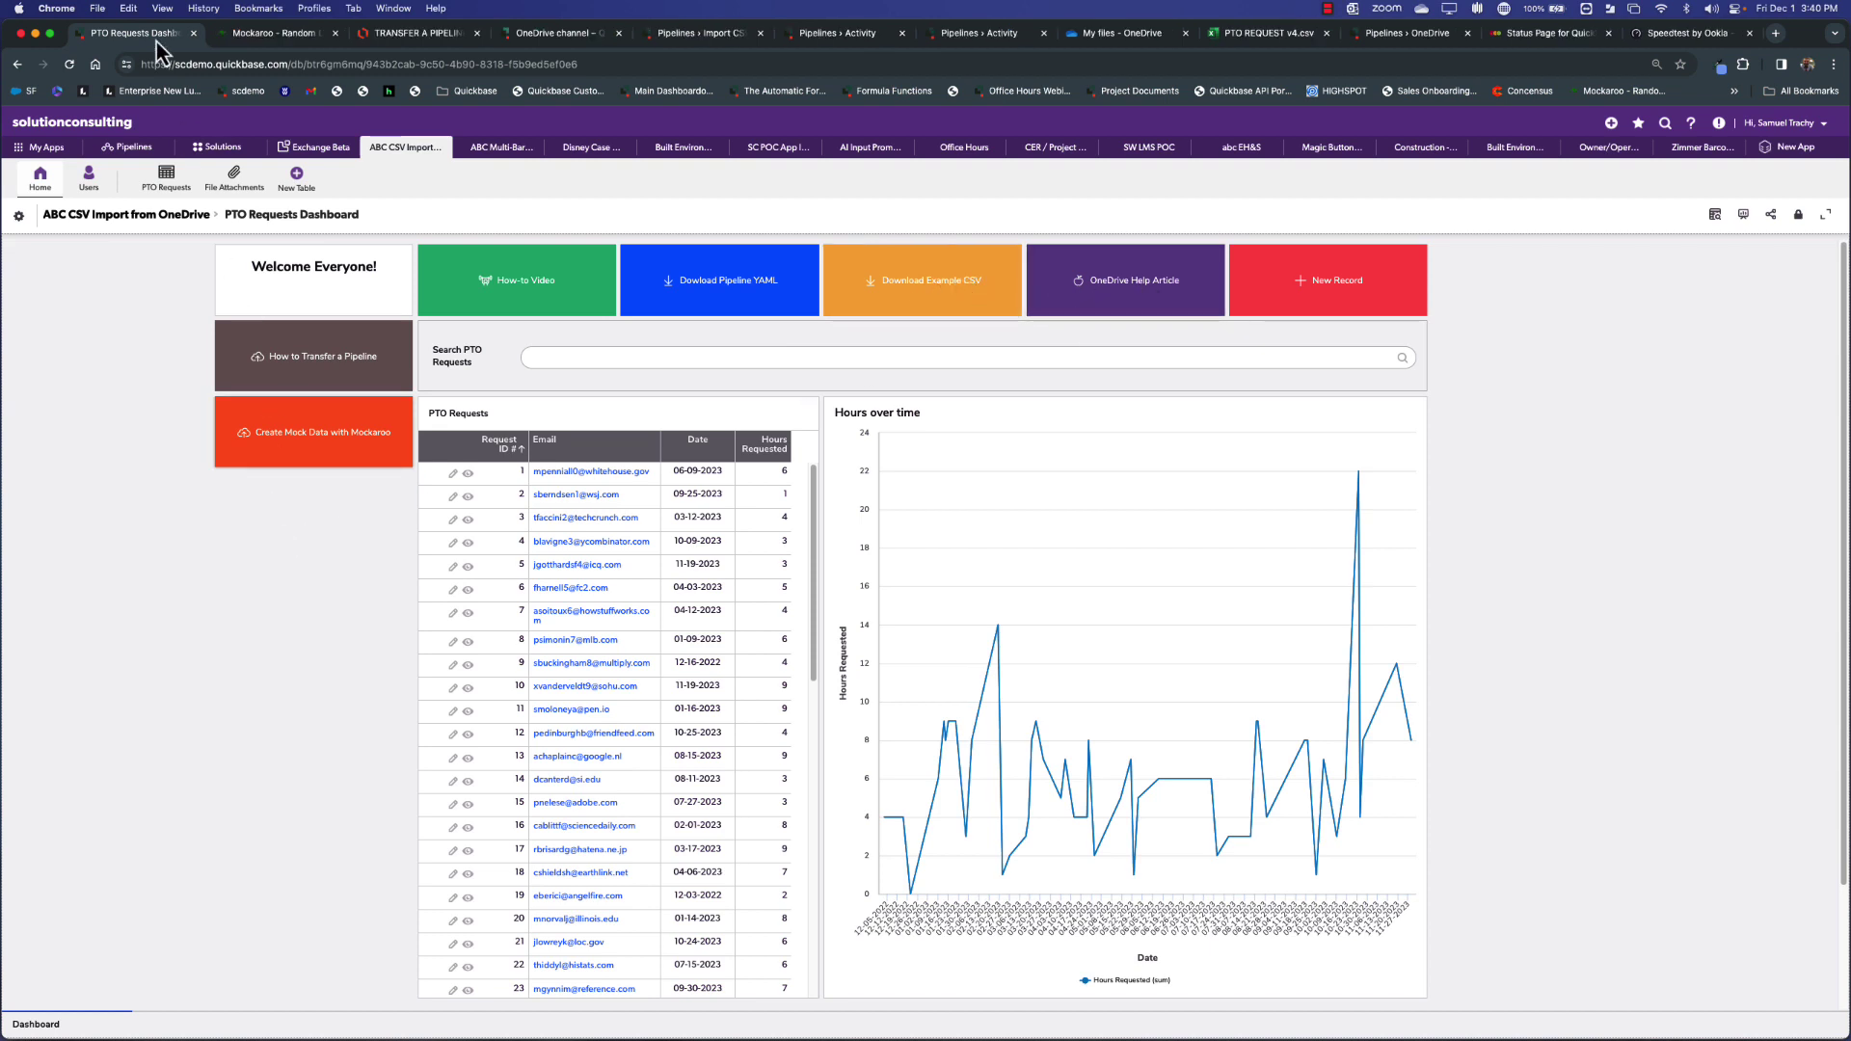